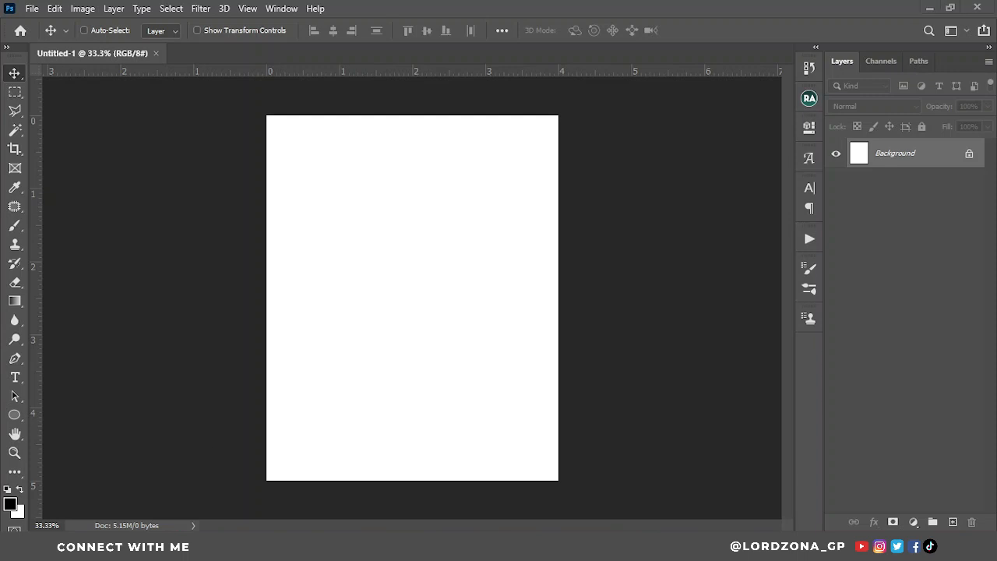
- Switch to File Explorer and open the Pizza folder under Lordzona Graphics, Background, Foods on the local disk
key("super+e")
left_click(133, 392)
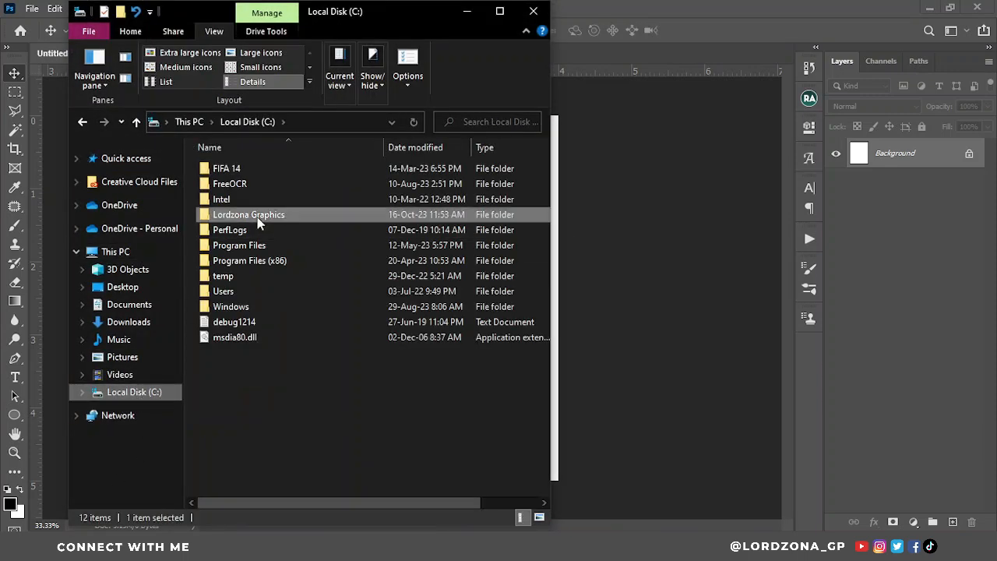
double_click(257, 217)
double_click(248, 262)
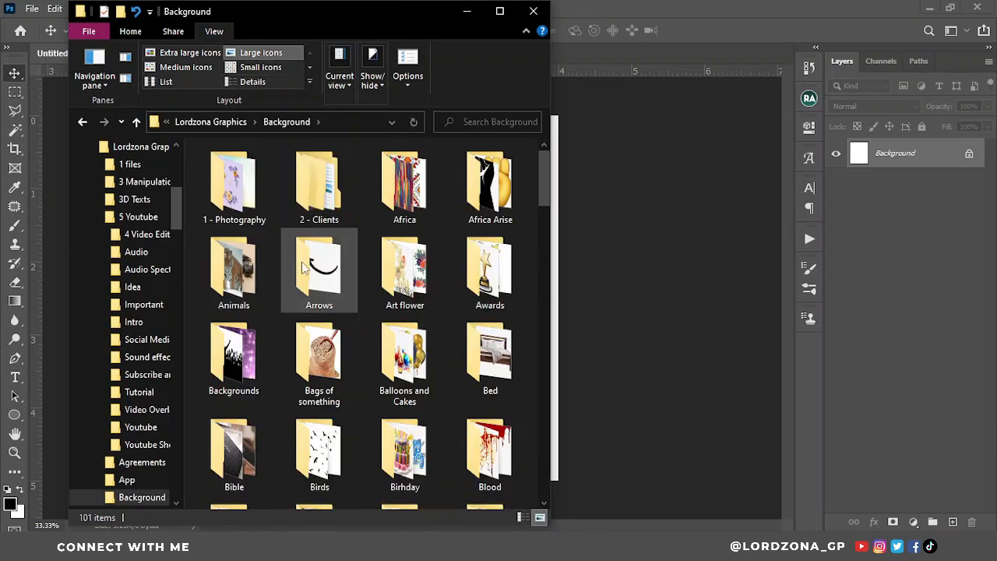
scroll(323, 269, "down", 5)
double_click(320, 270)
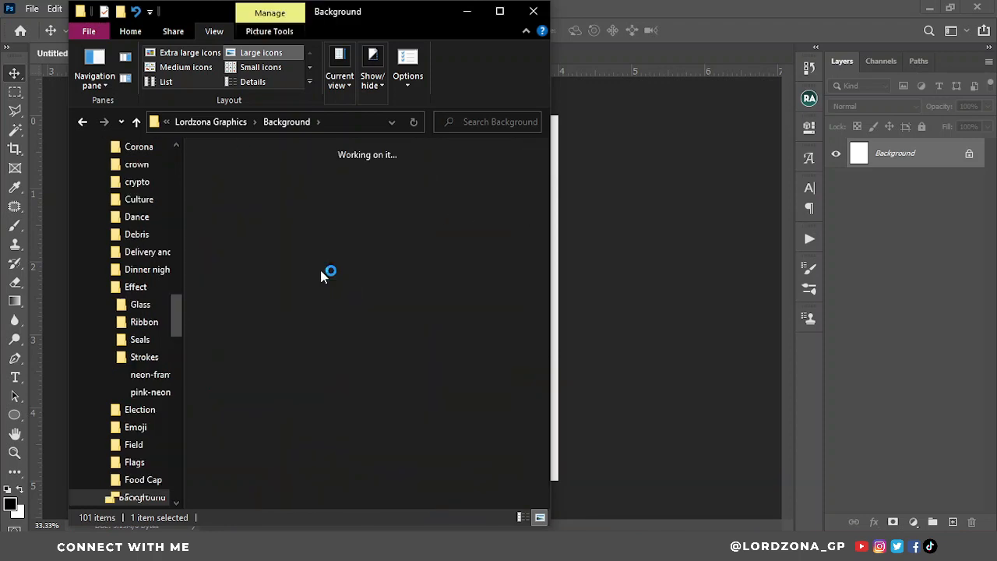
double_click(254, 196)
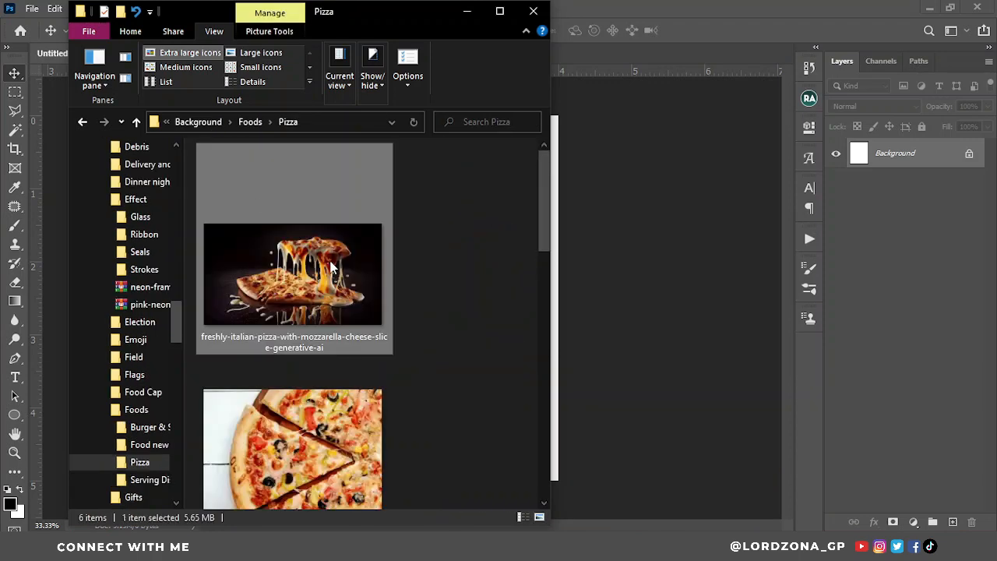
- Place the mixed-pizza-with-various-ingridients picture into the blank Photoshop document
scroll(325, 260, "down", 3)
left_click(325, 260)
left_click_drag(326, 260, 597, 260)
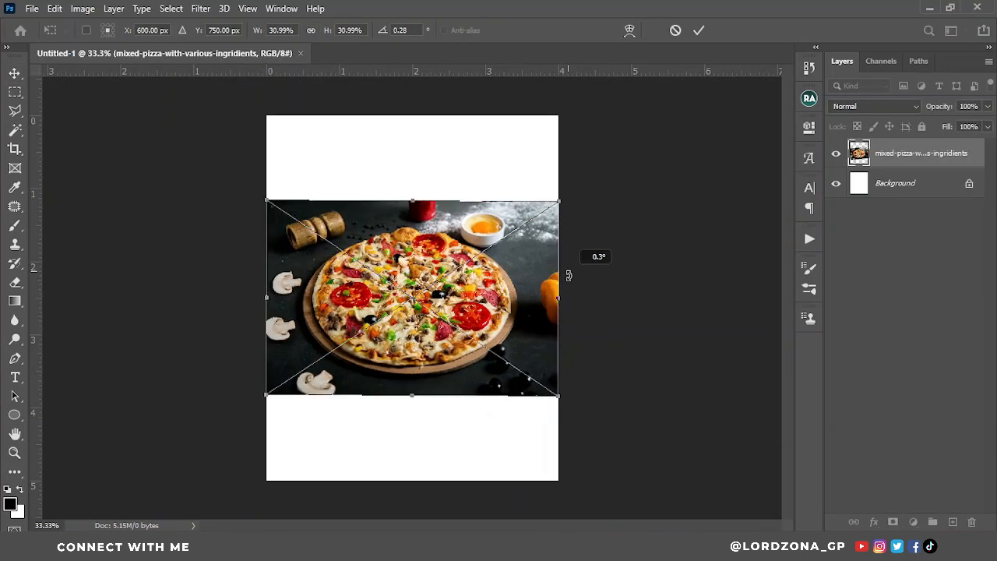
- Select the pizza and its wooden board by lassoing around them with the Object Selection tool
scroll(431, 290, "up", 7)
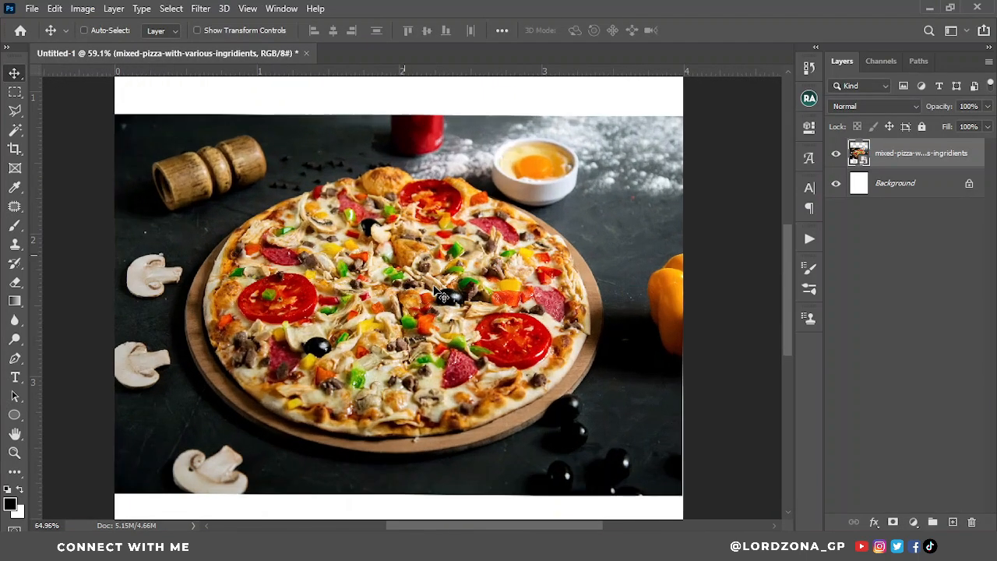
scroll(442, 296, "up", 1)
left_click(14, 111)
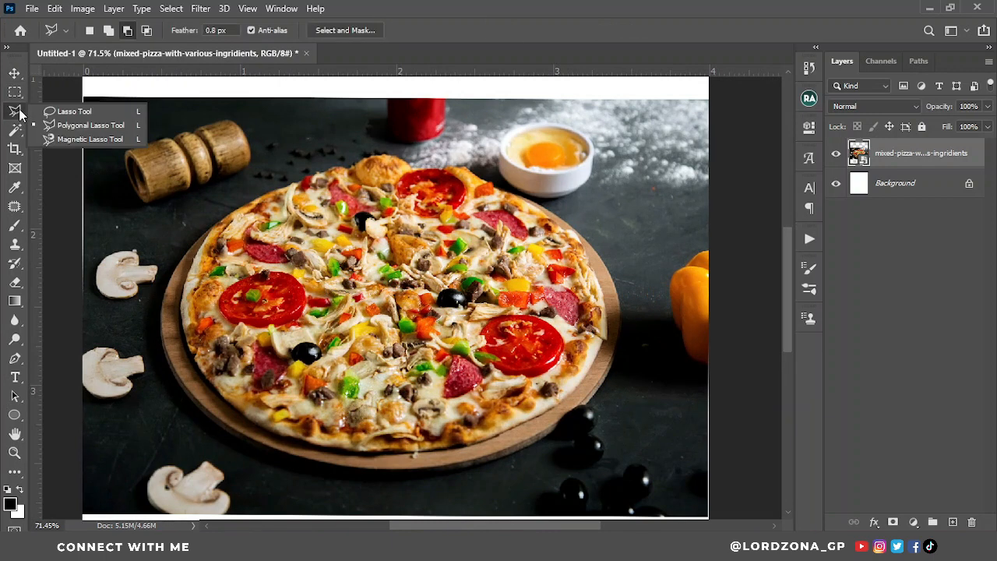
left_click(16, 130)
left_click(88, 130)
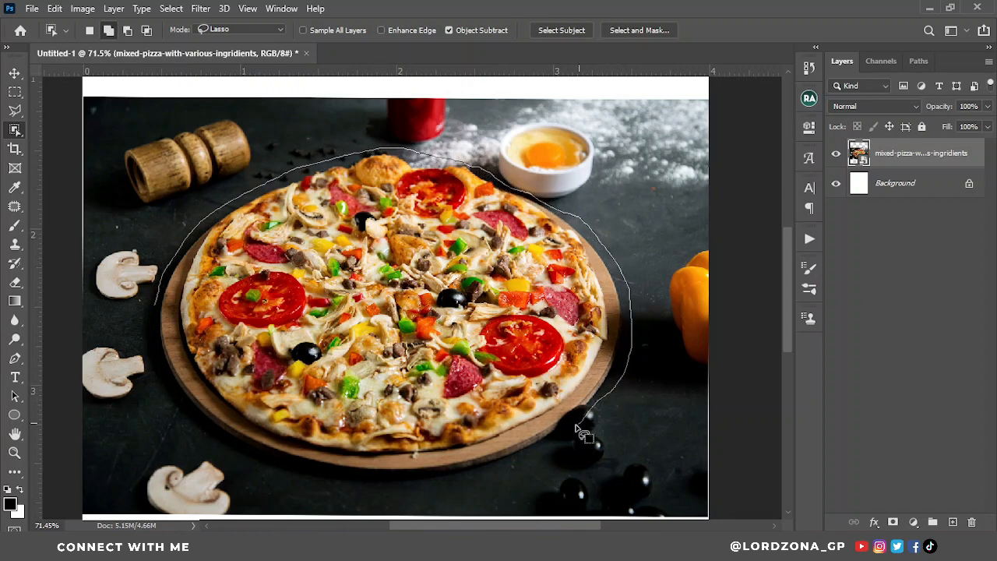
mouse_move(577, 428)
left_mouse_down()
mouse_move(502, 466)
mouse_move(374, 484)
left_mouse_up()
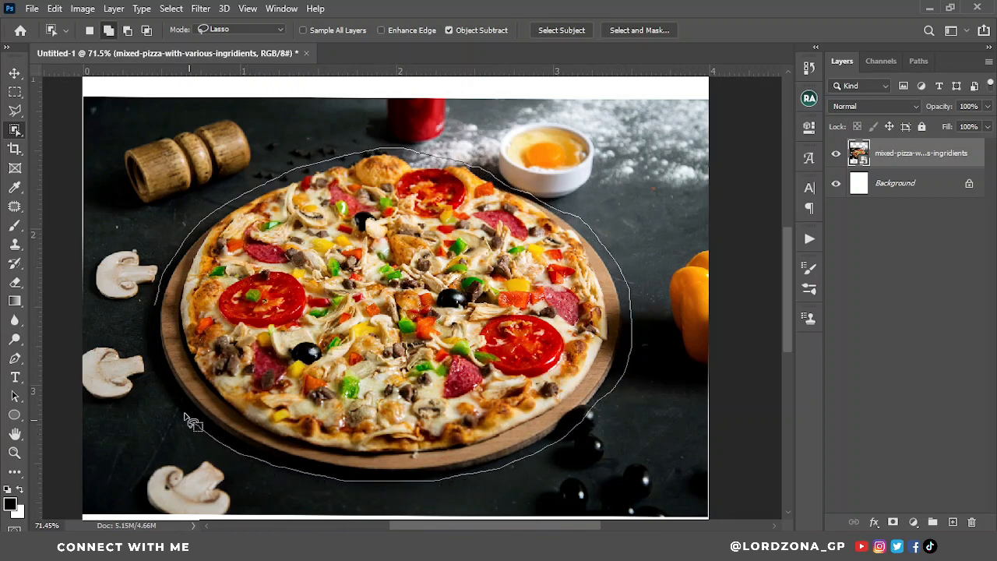
left_click_drag(155, 297, 156, 302)
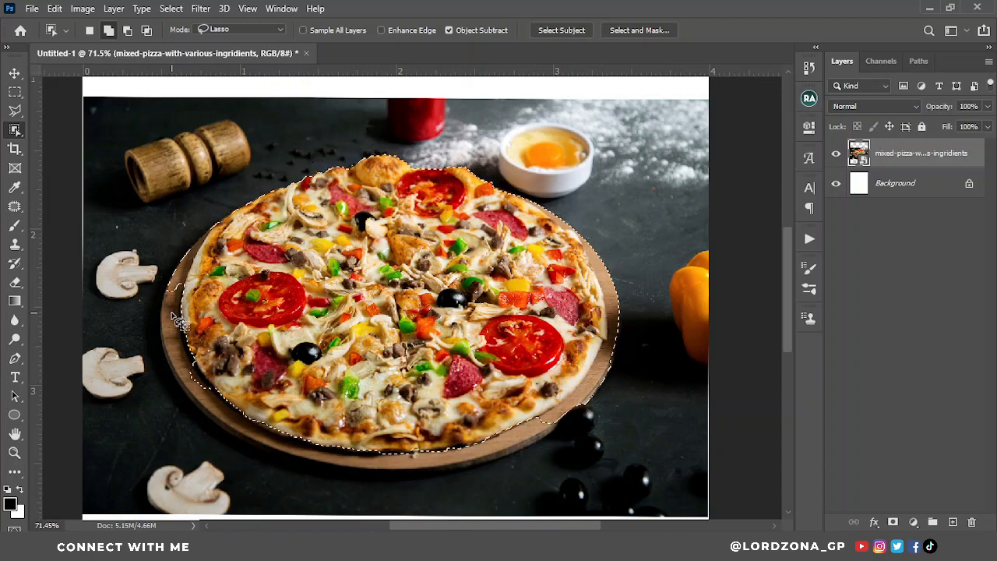
- Add the missed lower edge of the wooden board to the selection with the Polygonal Lasso
left_click(14, 110)
scroll(136, 73, "down", 1)
left_click(109, 30)
scroll(577, 393, "up", 5)
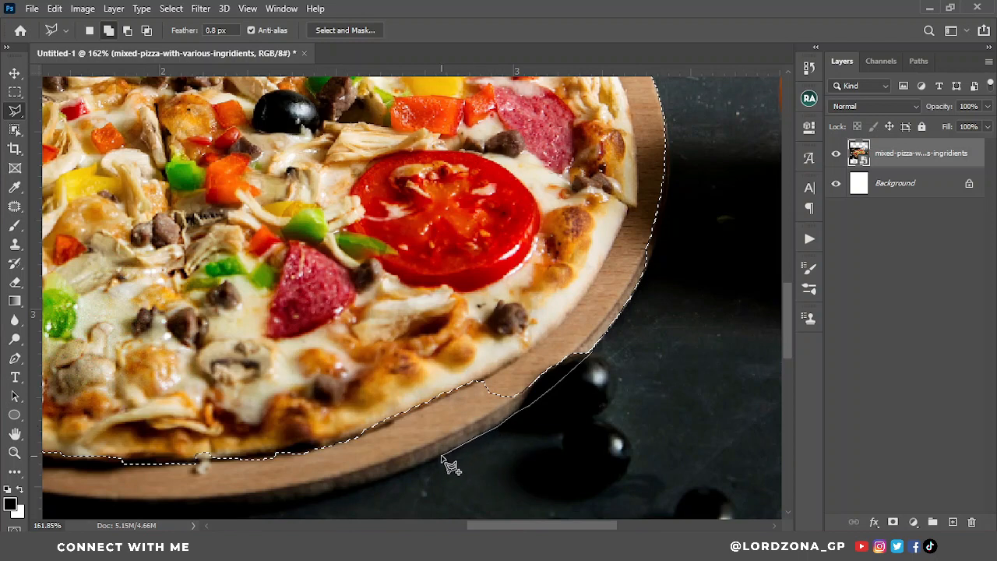
left_click_drag(350, 461, 623, 393)
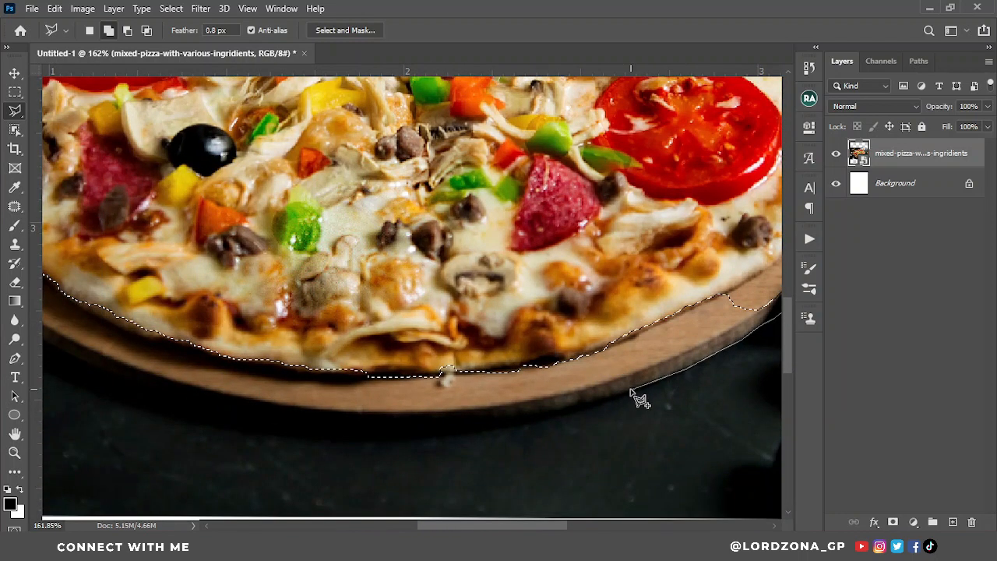
left_click(523, 414)
left_click(426, 425)
left_click_drag(333, 431, 500, 434)
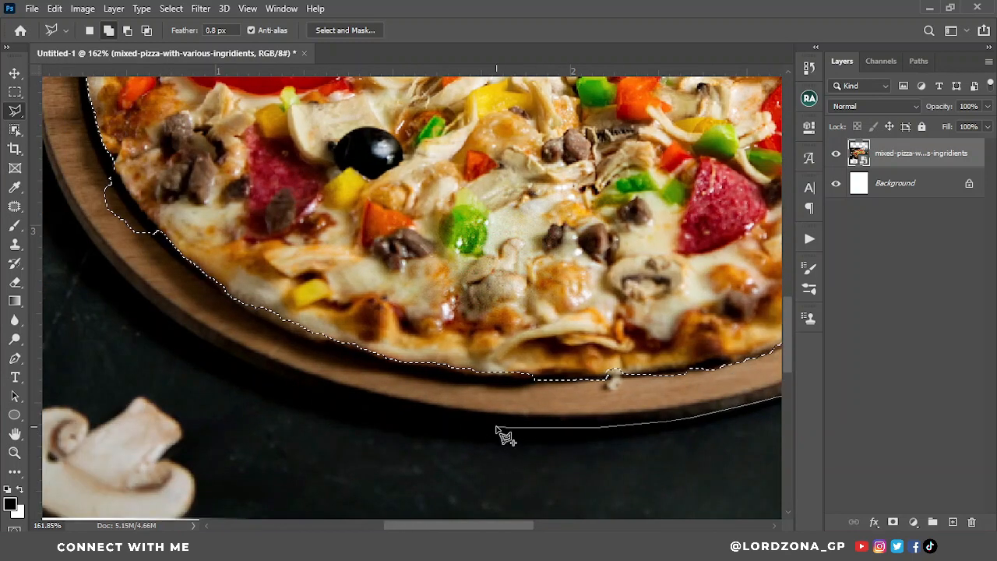
left_click(493, 427)
left_click(420, 419)
left_click(381, 409)
left_click_drag(259, 370, 451, 436)
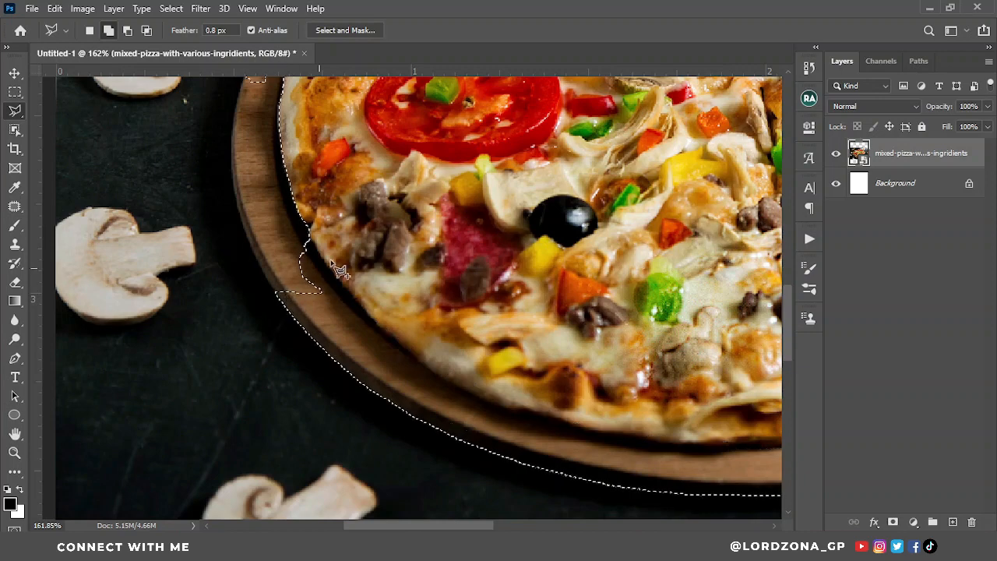
- Add the missed left edge of the wooden board to the selection with the Polygonal Lasso
left_click_drag(289, 304, 409, 430)
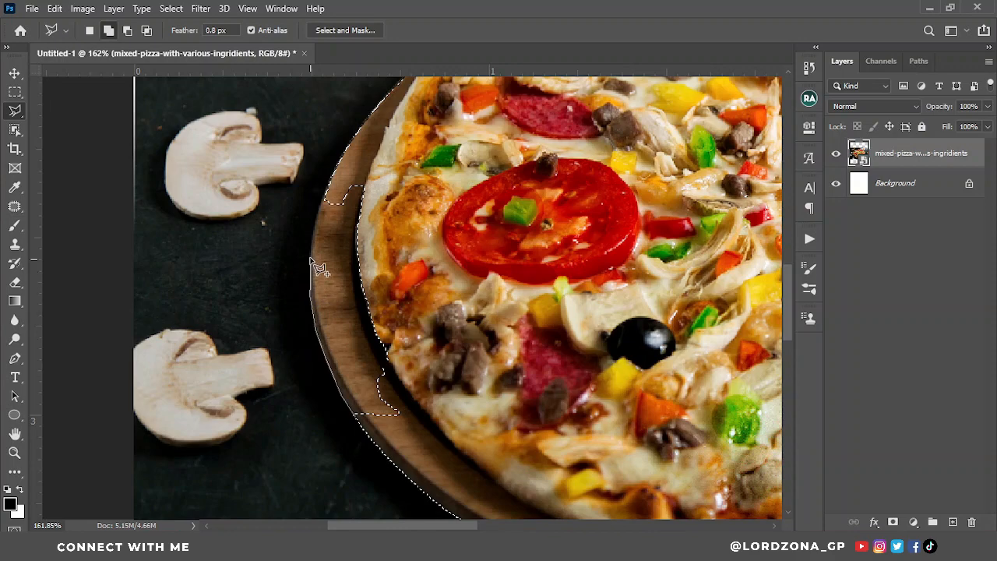
left_click(382, 162)
left_click(435, 200)
left_click(447, 283)
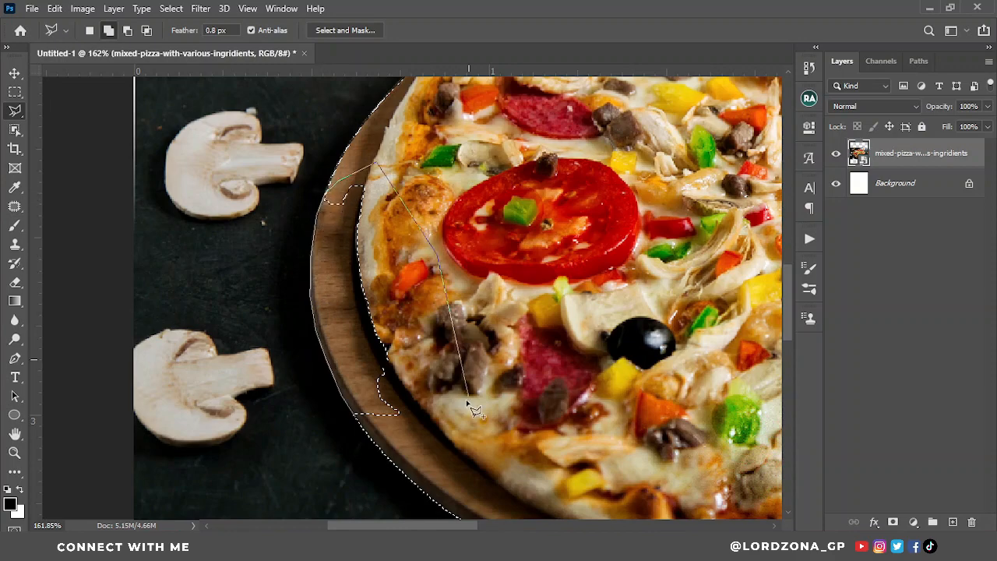
left_click(466, 386)
left_click(427, 433)
double_click(372, 427)
- Extend the selection along the board's right edge and mask the pizza layer with it
scroll(378, 421, "down", 6)
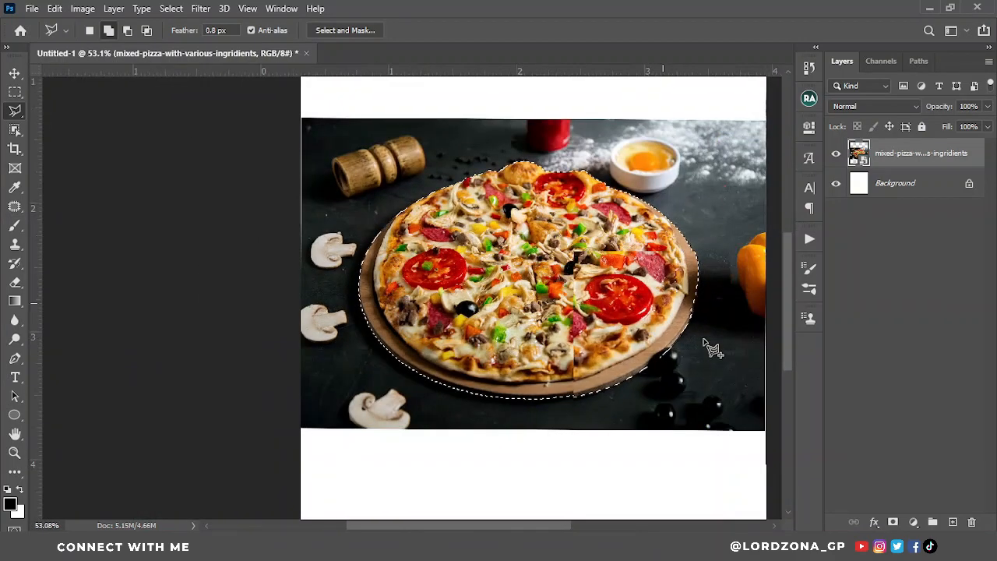
scroll(712, 350, "up", 8)
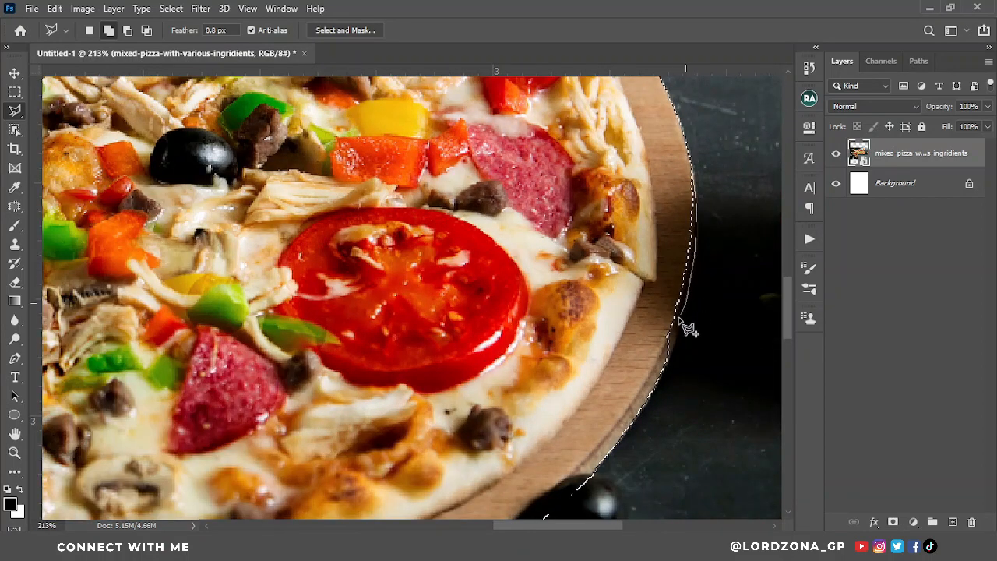
scroll(532, 354, "down", 5)
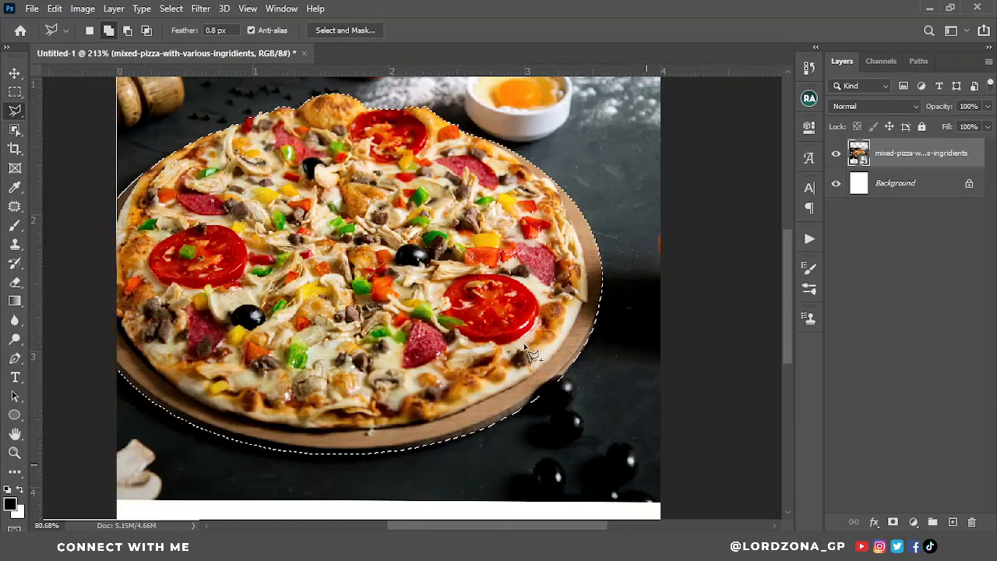
scroll(532, 355, "down", 2)
left_click(893, 522)
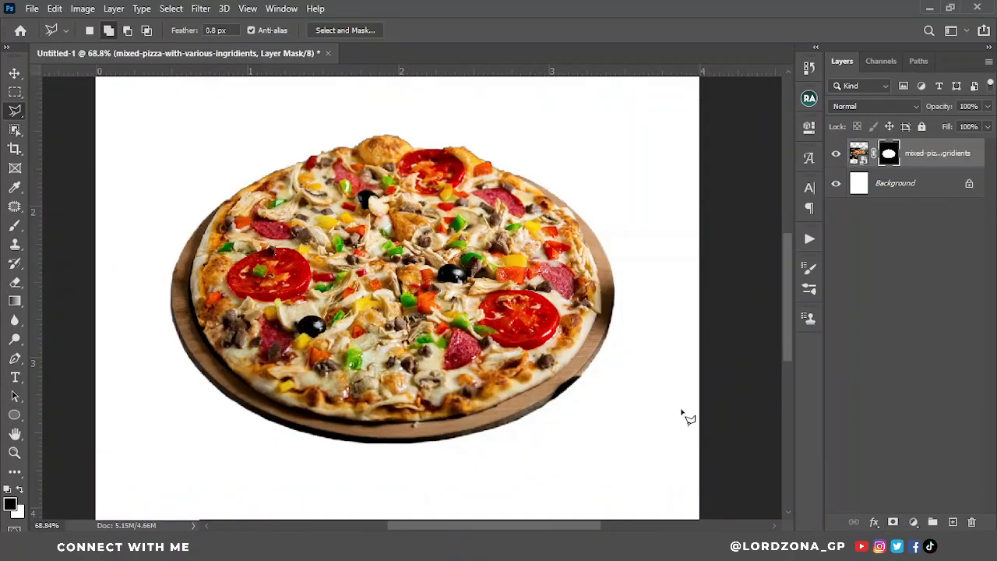
- Refine the pizza mask in Select and Mask with 2.8 px feather, -13% shift edge and raised contrast
key("ctrl+alt+r")
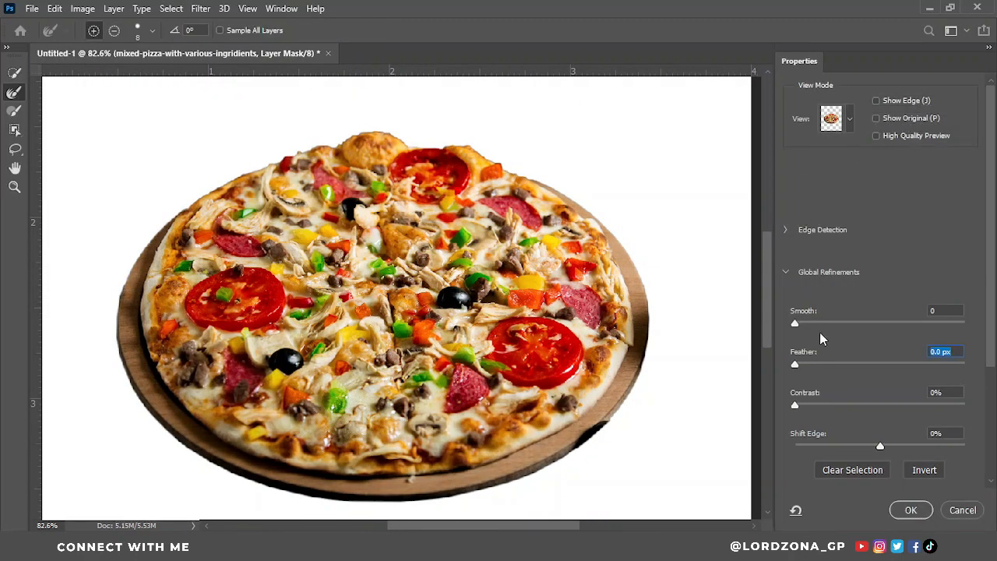
left_click_drag(794, 364, 820, 364)
left_click_drag(794, 404, 845, 404)
left_click(880, 445)
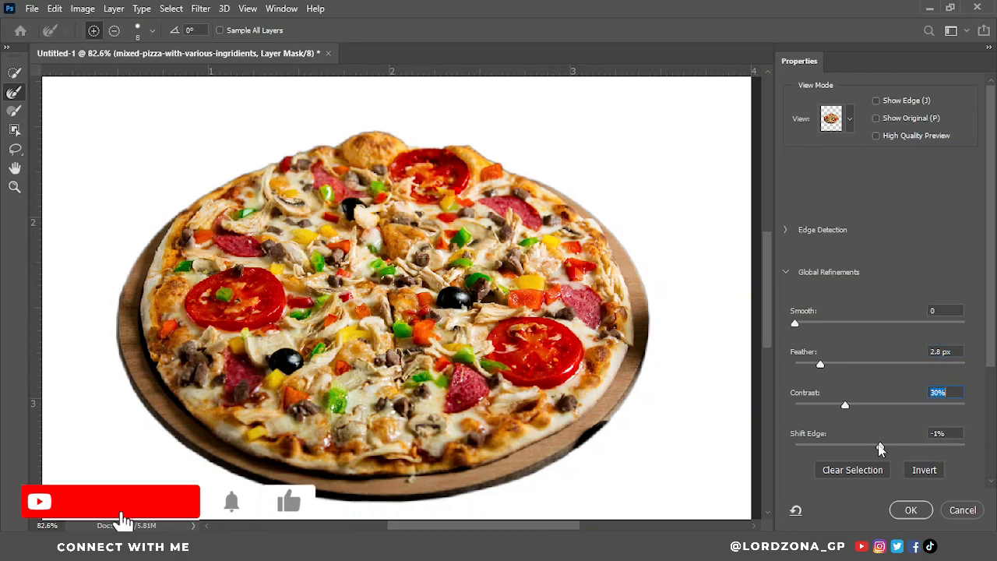
left_click_drag(879, 446, 869, 445)
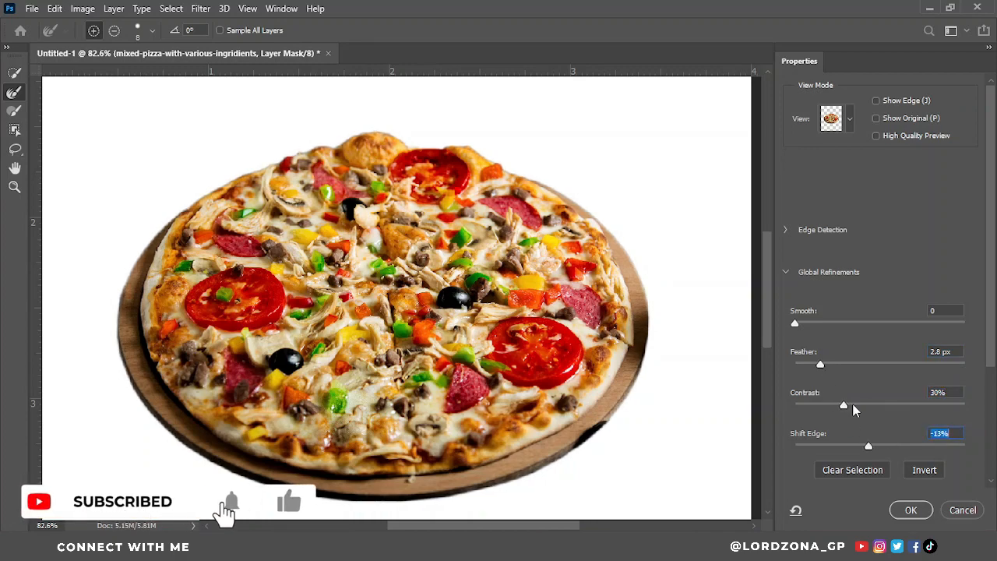
left_click_drag(845, 405, 860, 405)
left_click(910, 509)
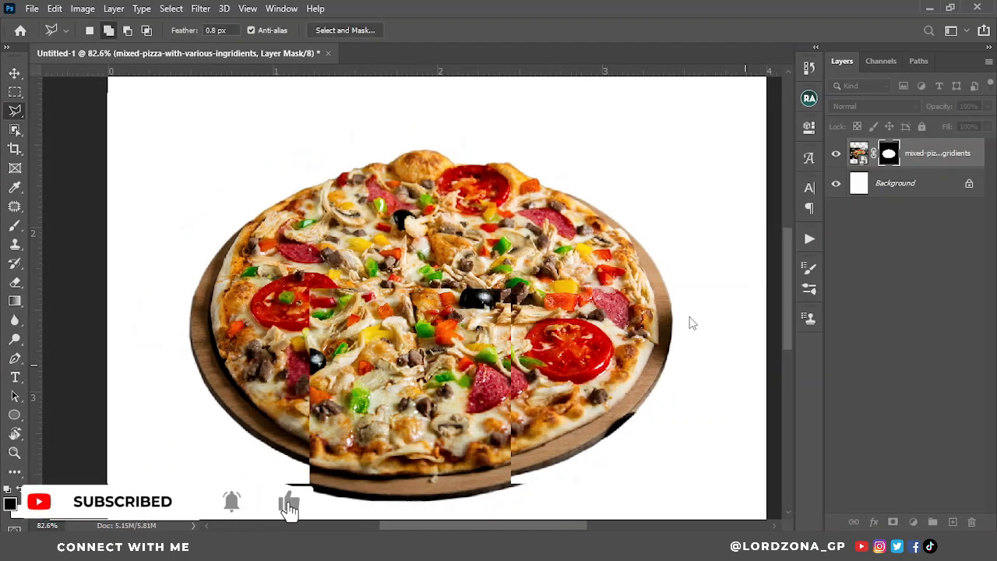
- Convert the masked pizza layer to a smart object and switch to the Move tool
scroll(726, 322, "down", 4)
right_click(925, 154)
left_click(790, 153)
scroll(473, 261, "down", 4)
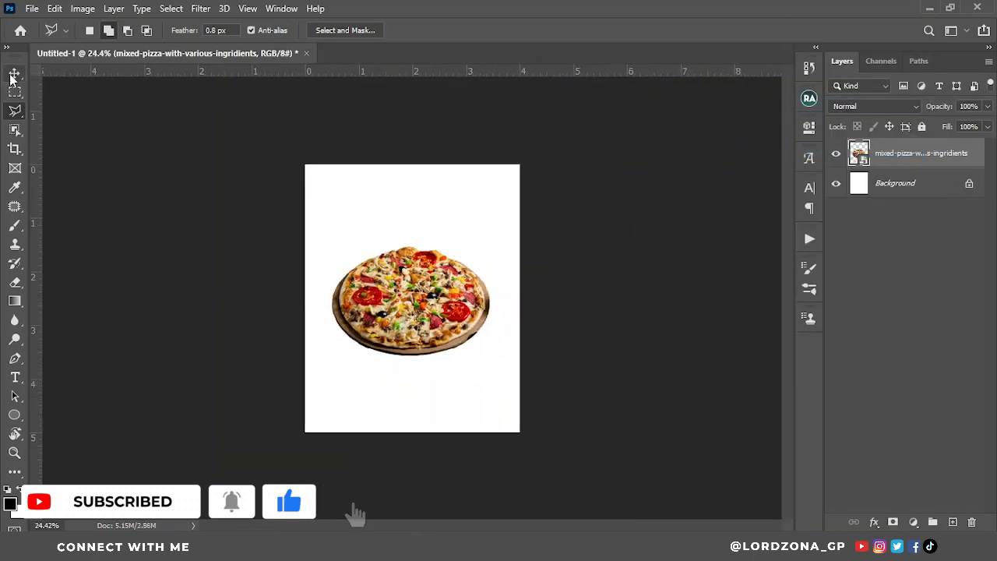
left_click(14, 73)
scroll(420, 306, "up", 1)
scroll(420, 306, "up", 1)
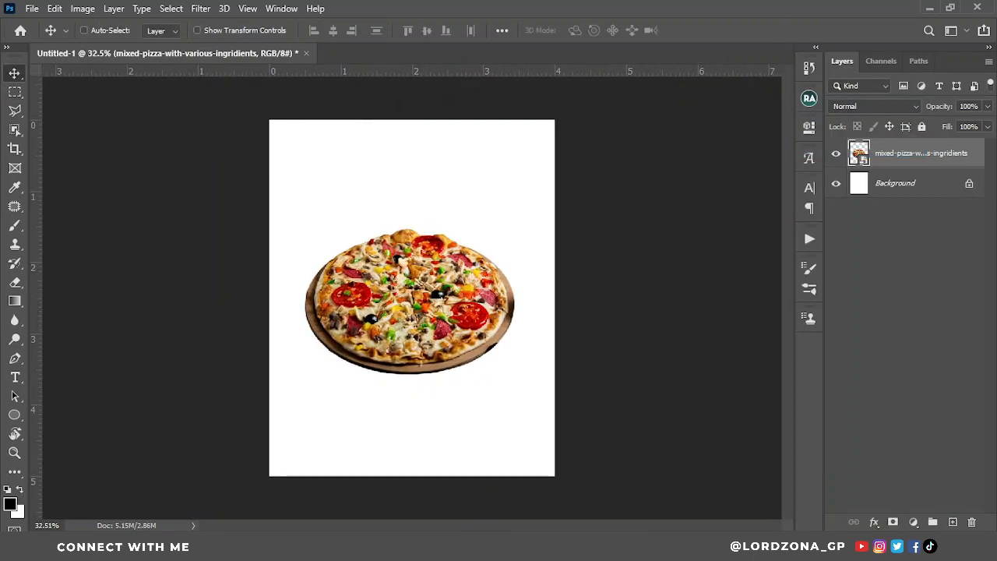
- Place the starry picture 1 (5) from the Backgrounds folder in File Explorer into the Photoshop document
key("alt+Tab")
left_click(198, 122)
scroll(267, 234, "up", 6)
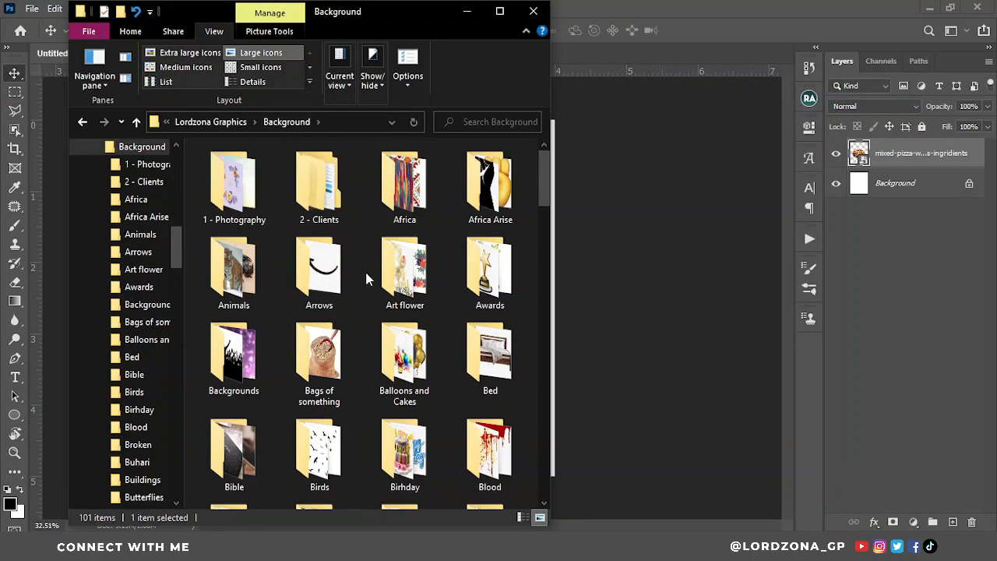
double_click(234, 350)
left_click_drag(248, 357, 569, 292)
- Rotate the starry picture 90° and stretch it to cover the canvas, with its layer below the pizza
left_click_drag(526, 182, 438, 335)
left_click_drag(492, 298, 564, 297)
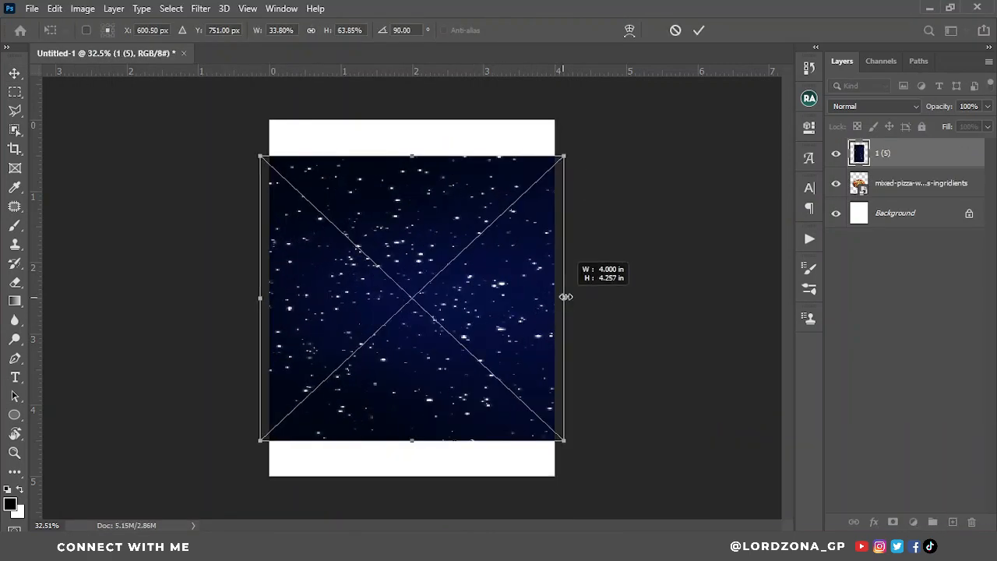
left_click_drag(412, 156, 412, 104)
left_click(698, 30)
left_click_drag(972, 162, 919, 198)
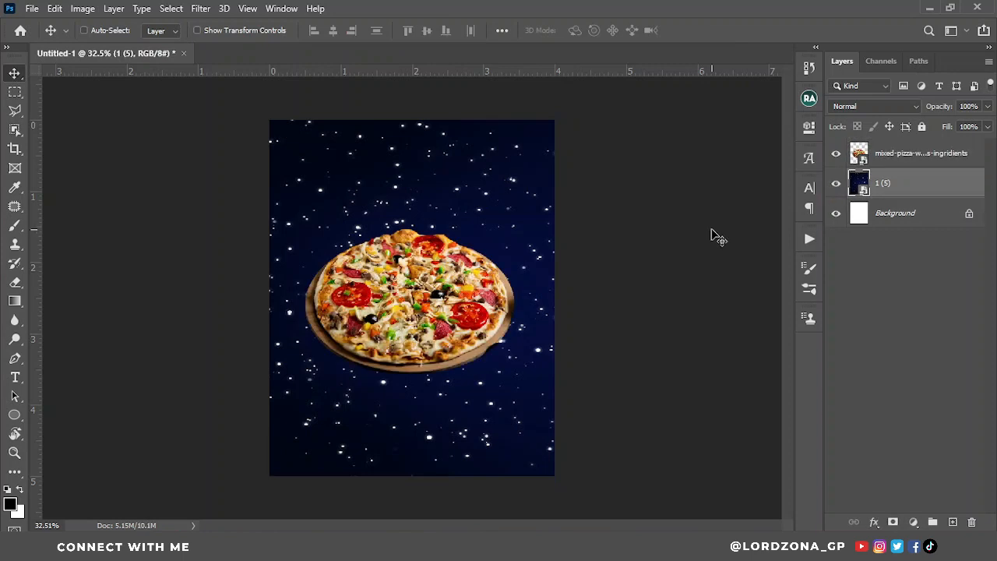
- Add a Hue/Saturation adjustment layer clipped to the starry background
left_click(913, 522)
left_click(912, 380)
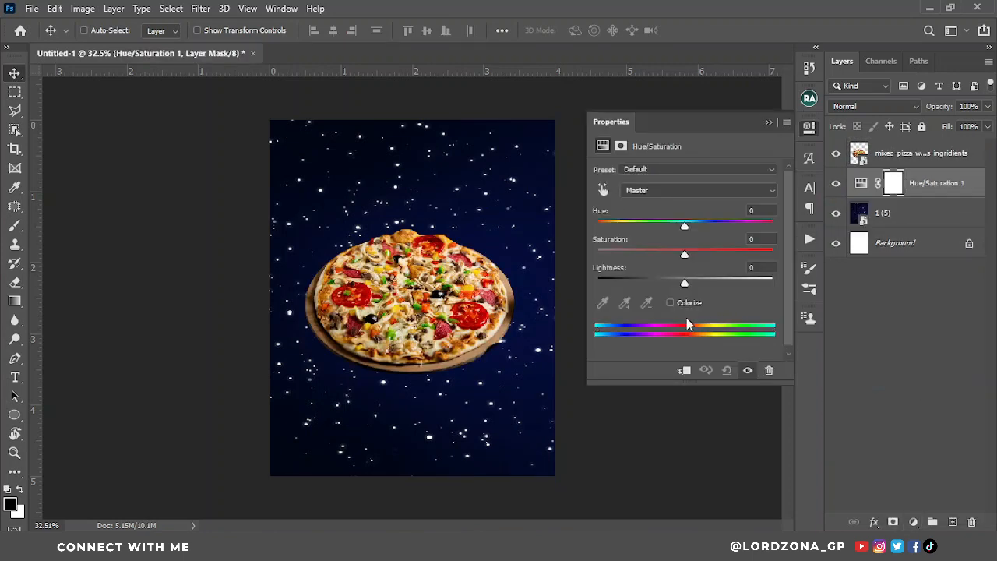
left_click_drag(683, 225, 694, 256)
- Try colorizing the starry background with hue 119, saturation 67 and lightness -22
left_click(670, 302)
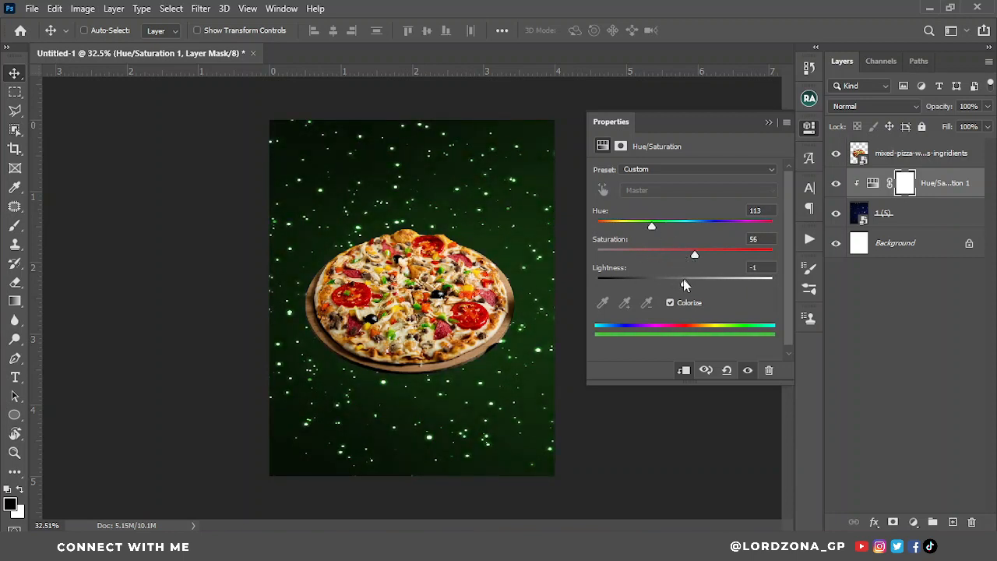
mouse_move(655, 226)
left_mouse_down()
mouse_move(627, 225)
mouse_move(654, 225)
left_mouse_up()
left_click_drag(694, 255, 666, 288)
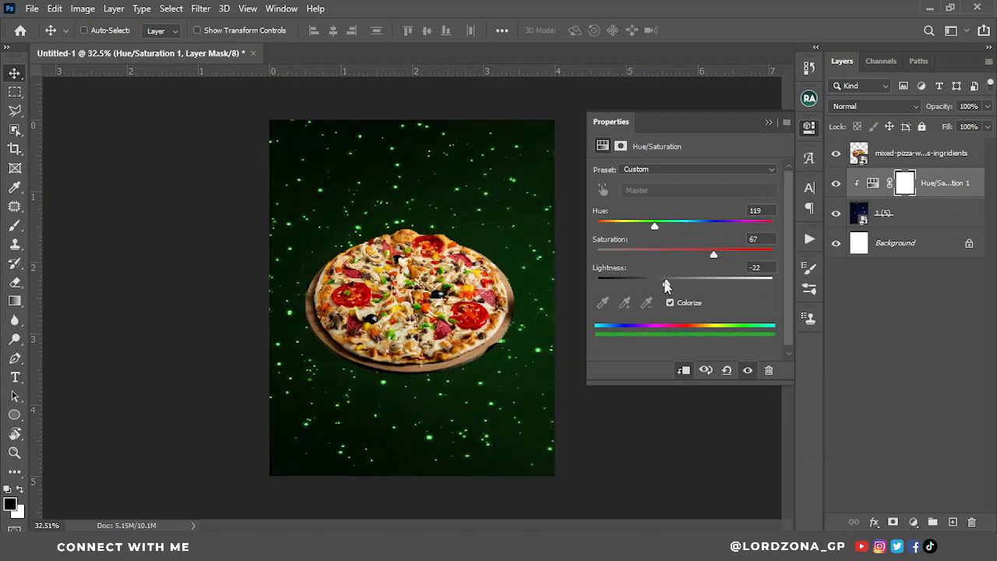
left_click(670, 303)
- Turn the starry background green with hue -102, saturation +9 and lightness -26, without colorizing
left_click_drag(685, 226, 627, 226)
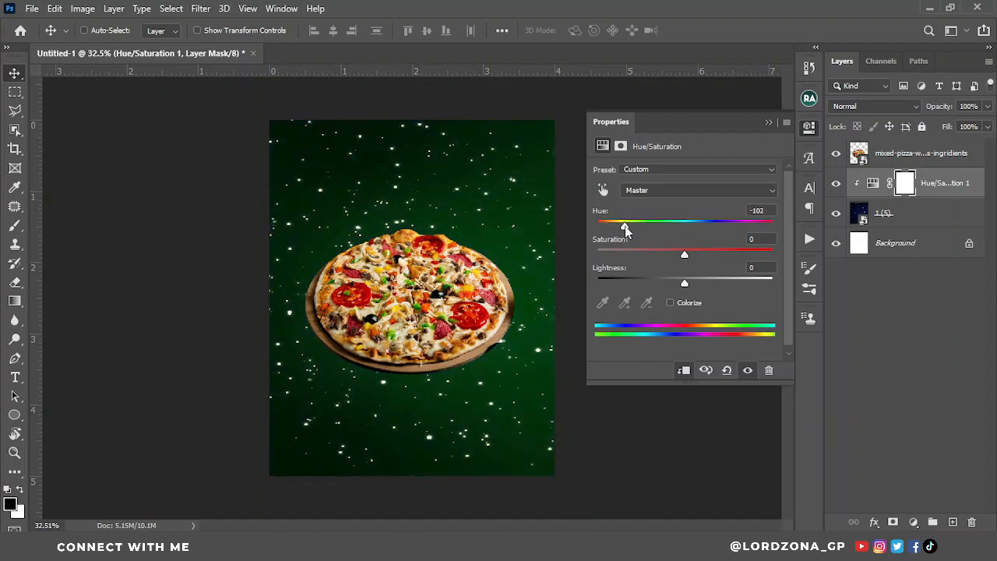
left_click_drag(684, 288, 664, 287)
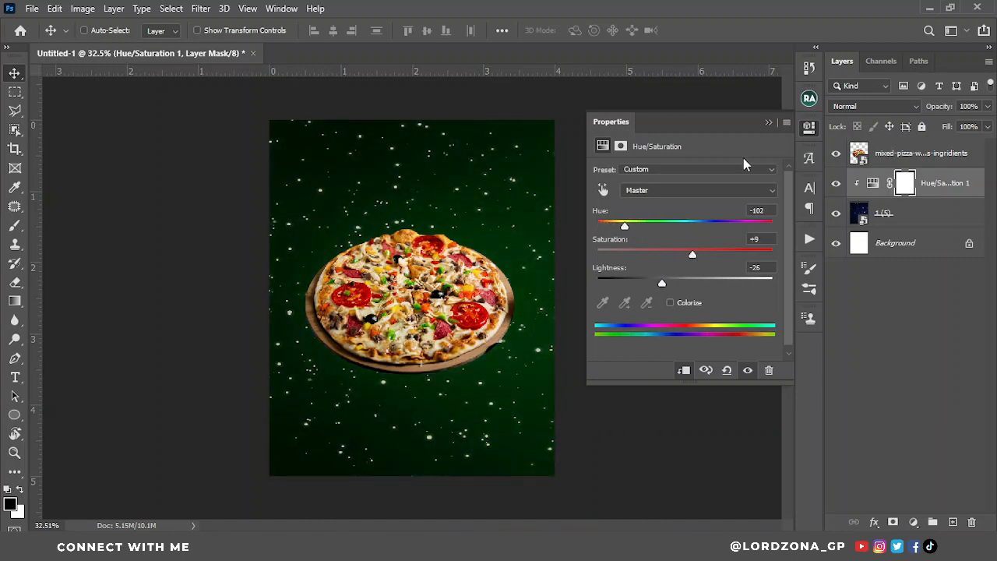
left_click(767, 123)
- Apply a stronger Gaussian Blur to the starry background layer so the stars become soft, faint spots
left_click(874, 213)
scroll(493, 269, "down", 2)
scroll(345, 194, "up", 2)
left_click(201, 9)
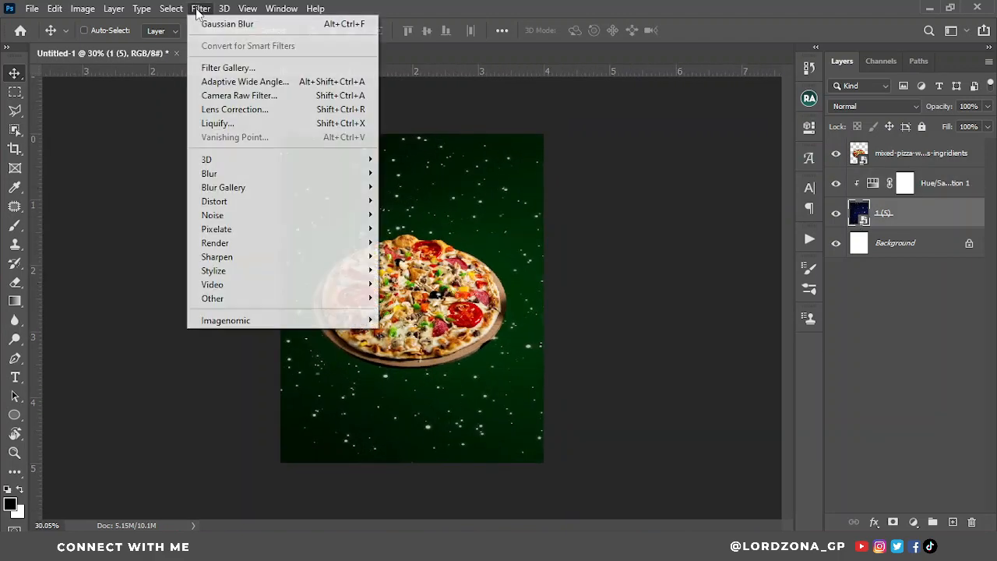
left_click(215, 25)
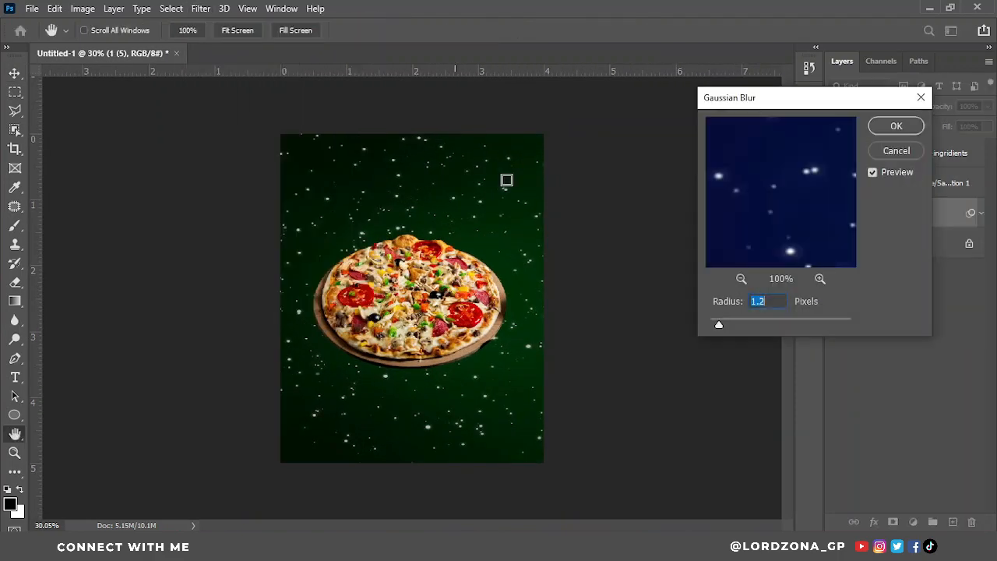
left_click_drag(718, 327, 773, 329)
left_click(894, 127)
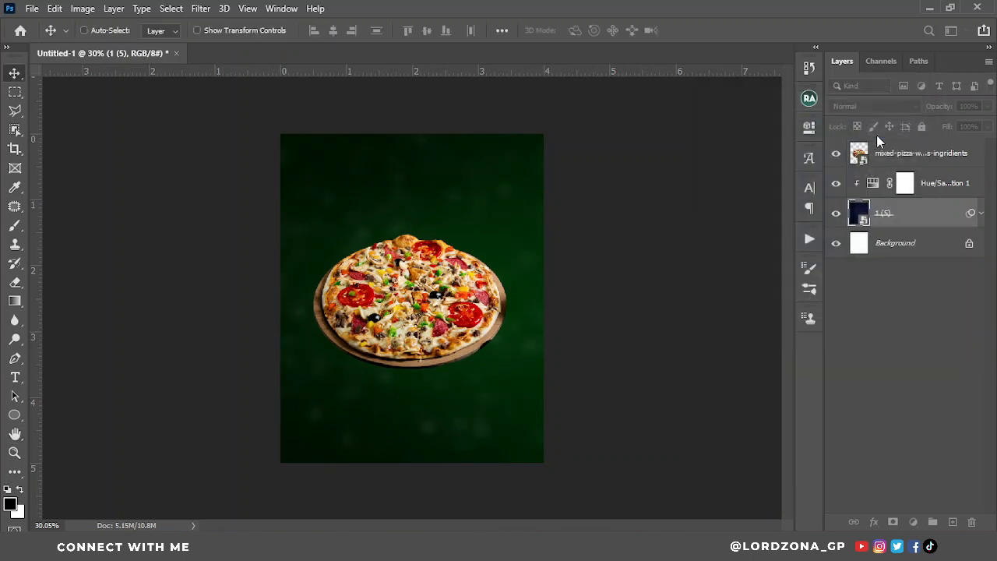
scroll(435, 369, "up", 2)
scroll(440, 376, "down", 2)
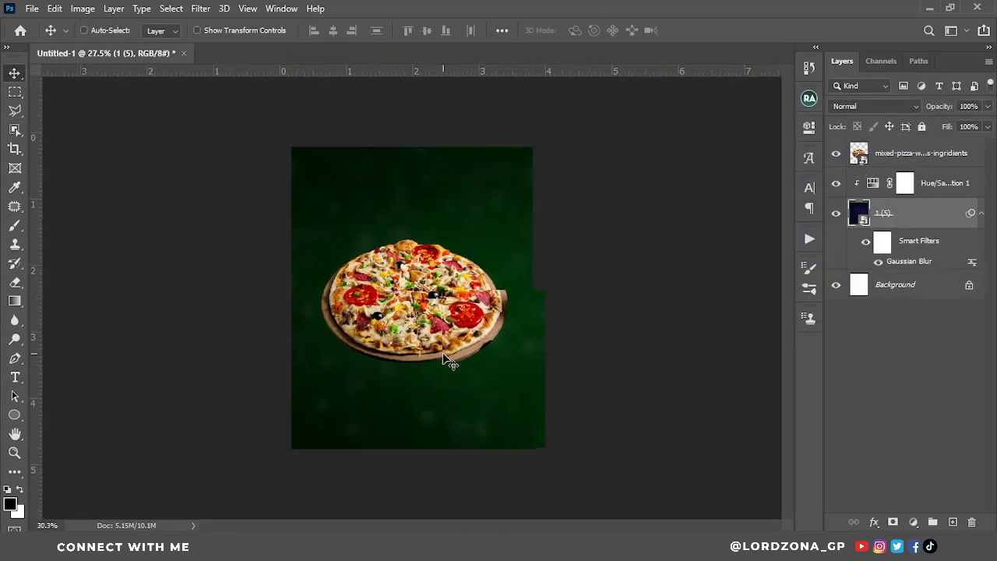
scroll(573, 330, "up", 1)
- Colorize the background's Hue/Saturation adjustment with hue 114 and saturation 67, and raise its lightness slightly above -22
left_click(937, 188)
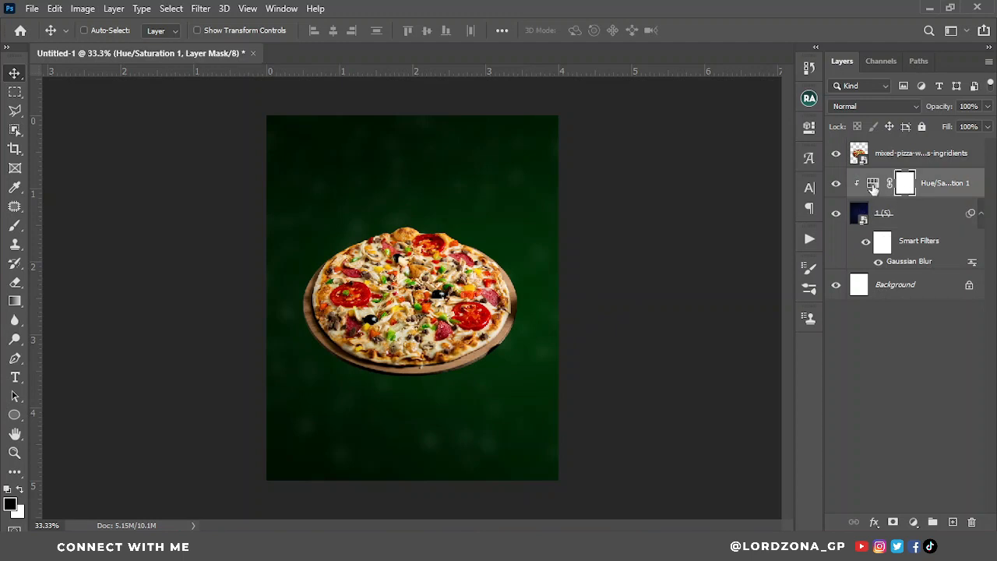
double_click(872, 187)
left_click(672, 304)
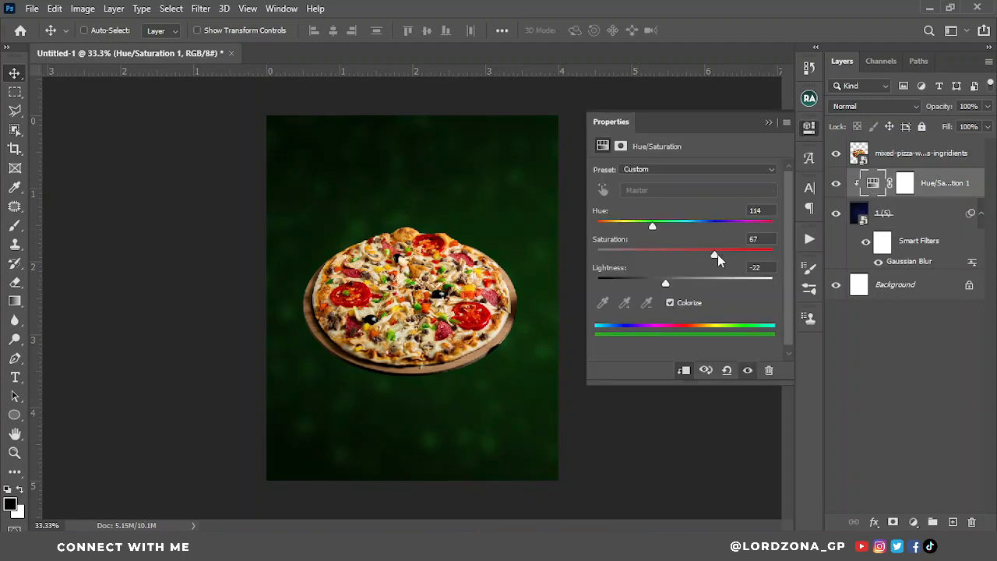
left_click_drag(660, 287, 673, 286)
left_click(767, 123)
scroll(421, 298, "down", 3)
scroll(421, 298, "up", 4)
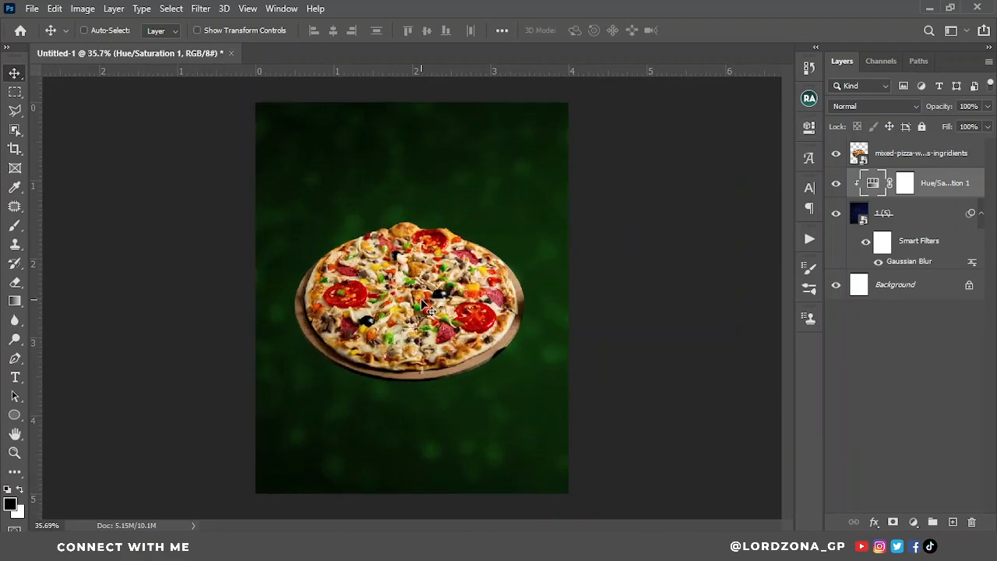
- Switch to the Word document with the poster copy, copy the word "Pizza", and return to Photoshop
key("ctrl")
key("alt+Tab")
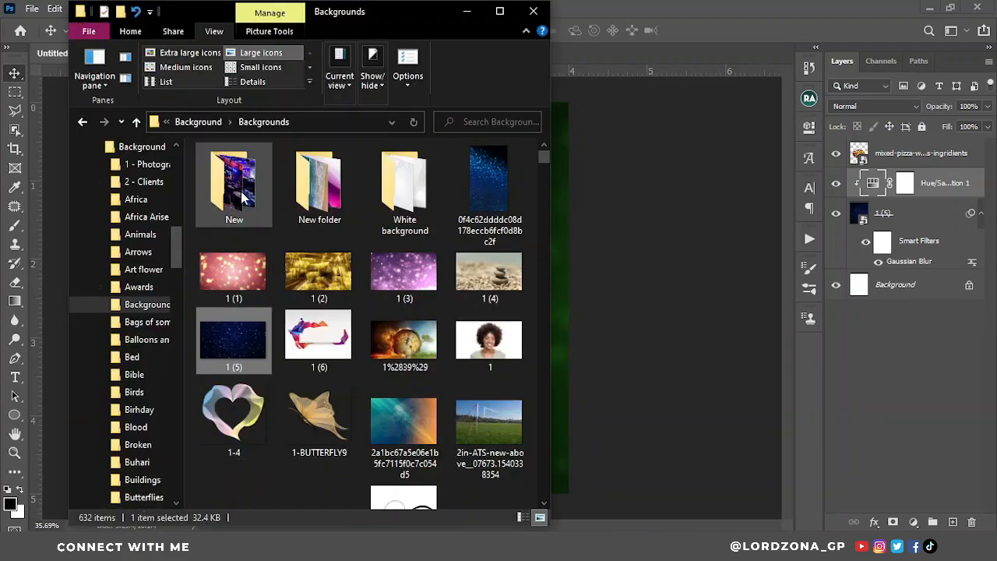
left_click(469, 10)
key("alt+Tab")
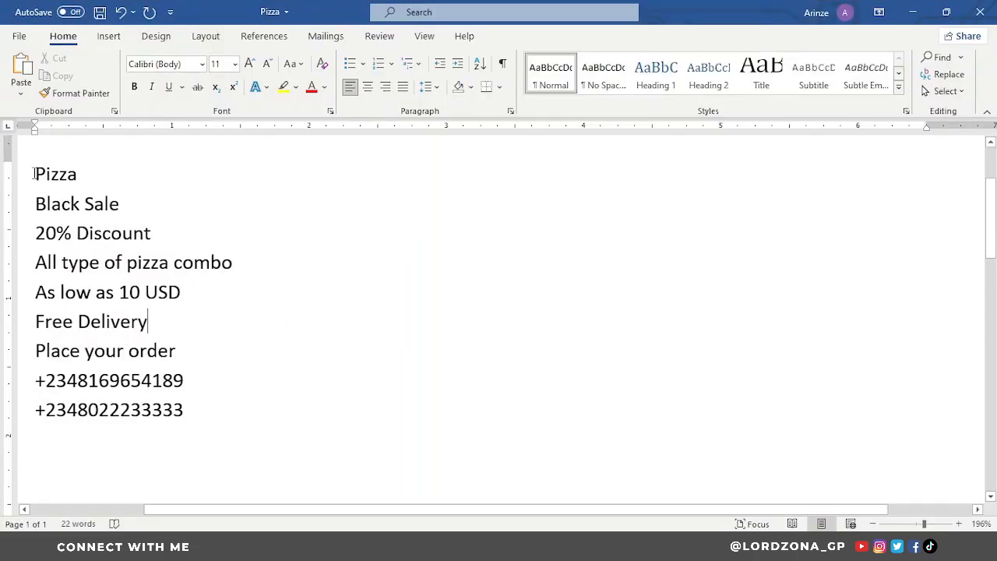
left_click_drag(34, 174, 81, 175)
left_click(912, 12)
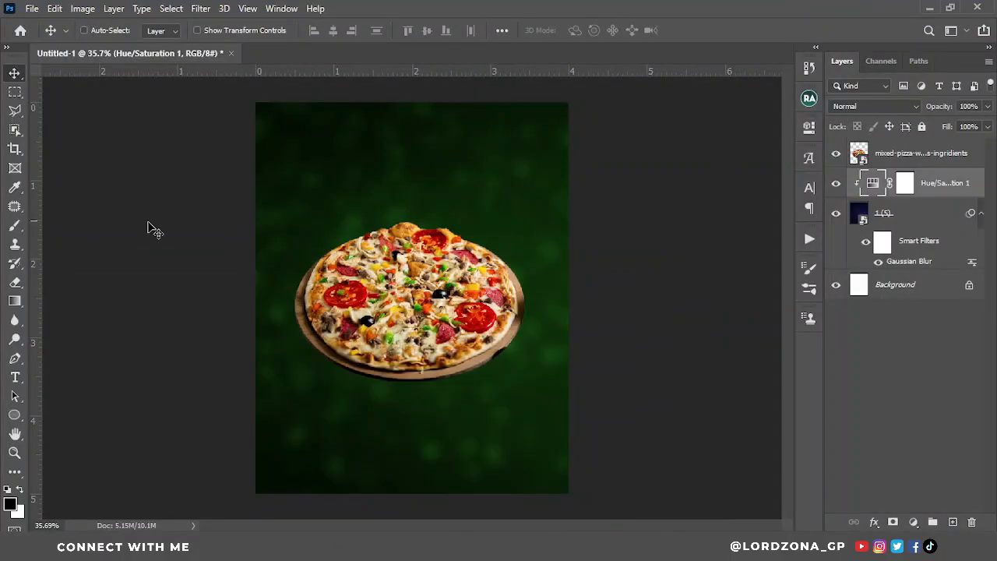
- Add the copied "Pizza" as a text layer, enlarge it, colour it white and place it just above the pizza
left_click(15, 377)
left_click(334, 183)
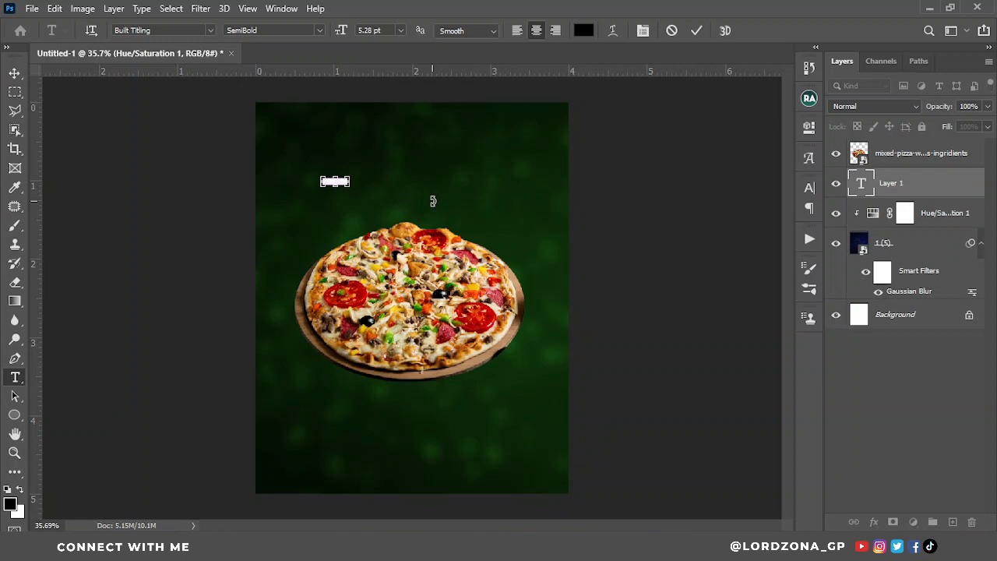
left_click(696, 31)
key("ctrl+t")
left_click_drag(342, 187, 472, 239)
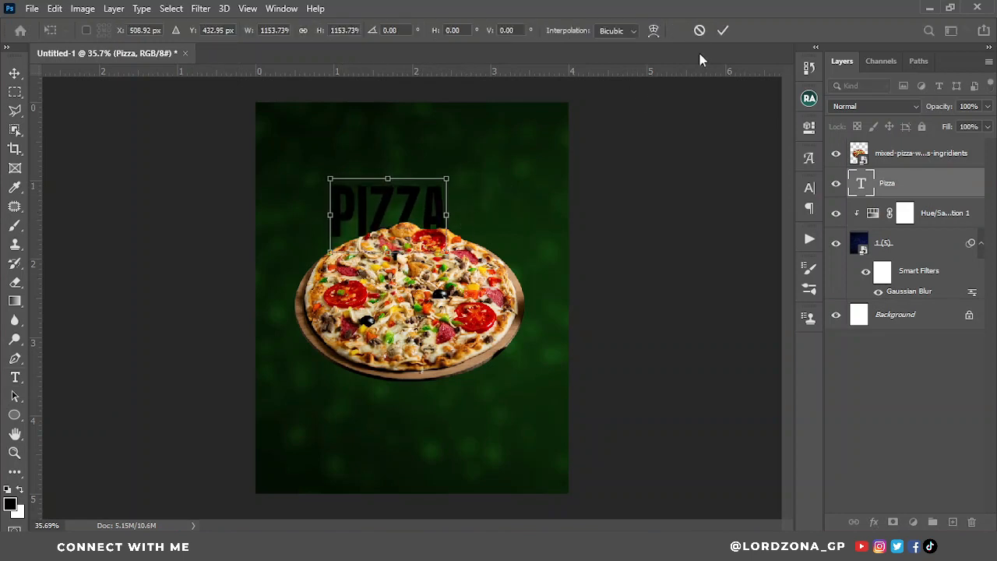
left_click(723, 31)
left_click(15, 73)
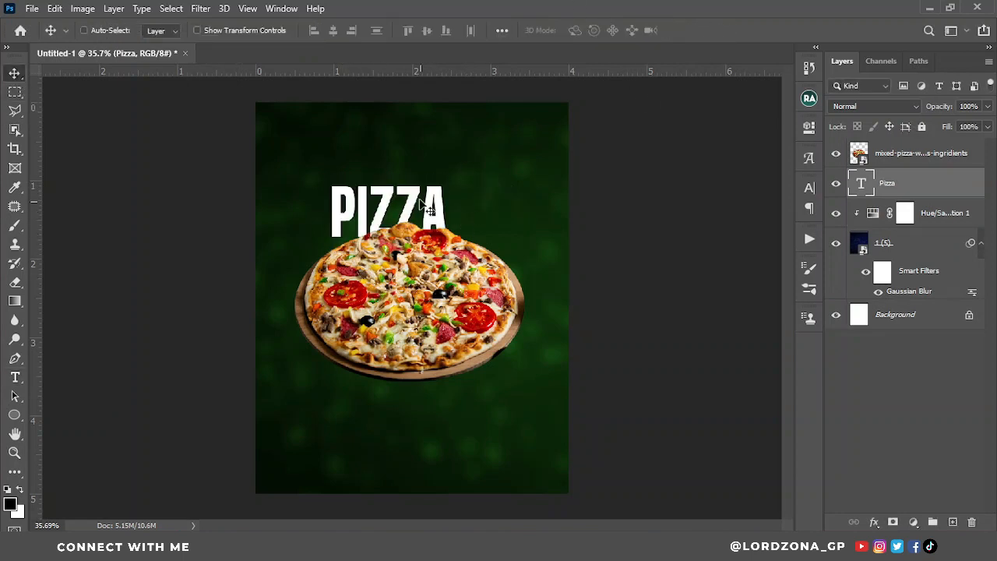
left_click_drag(423, 138, 432, 113)
- Change the PIZZA title's font to Soccer League
left_click(809, 187)
left_click(722, 209)
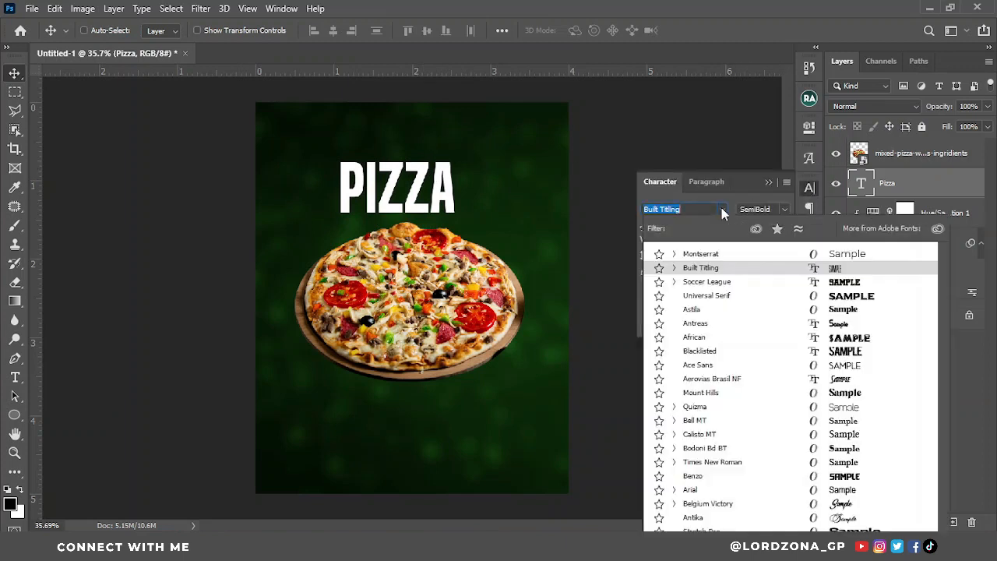
left_click(686, 278)
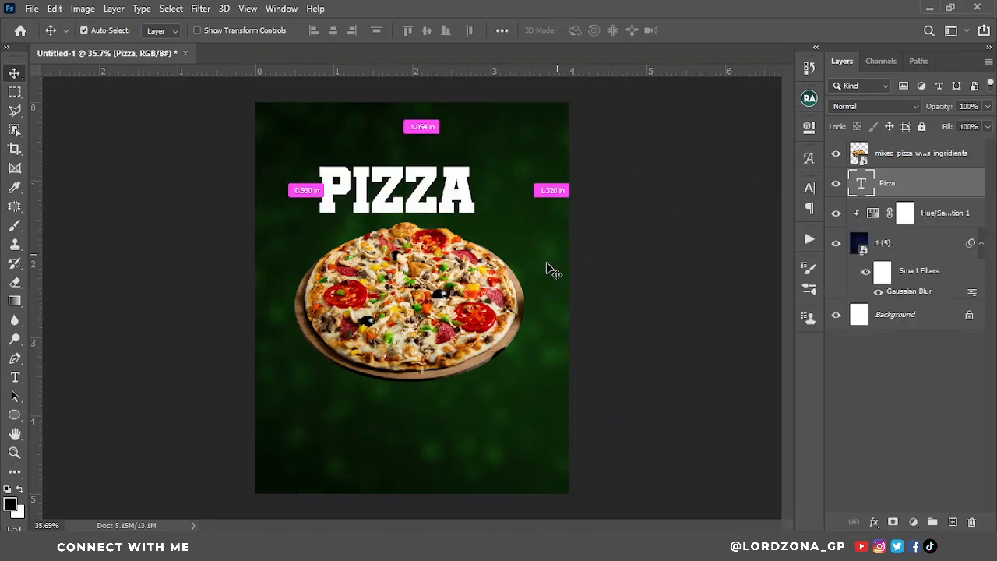
- Enlarge the PIZZA title to about two thirds of the poster's width and centre it above the pizza
key("ctrl+t")
left_click_drag(477, 146, 530, 134)
left_click_drag(317, 135, 301, 123)
key("Return")
scroll(465, 265, "down", 5)
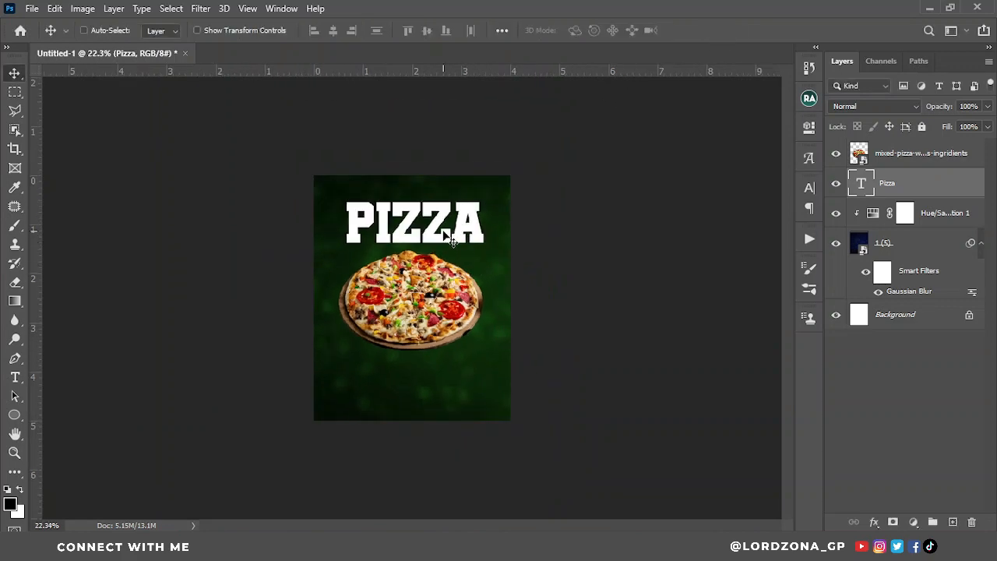
left_click_drag(443, 232, 440, 231)
scroll(438, 227, "up", 4)
- Copy the line "Black Sale" from the Word document and return to Photoshop
key("alt+Tab")
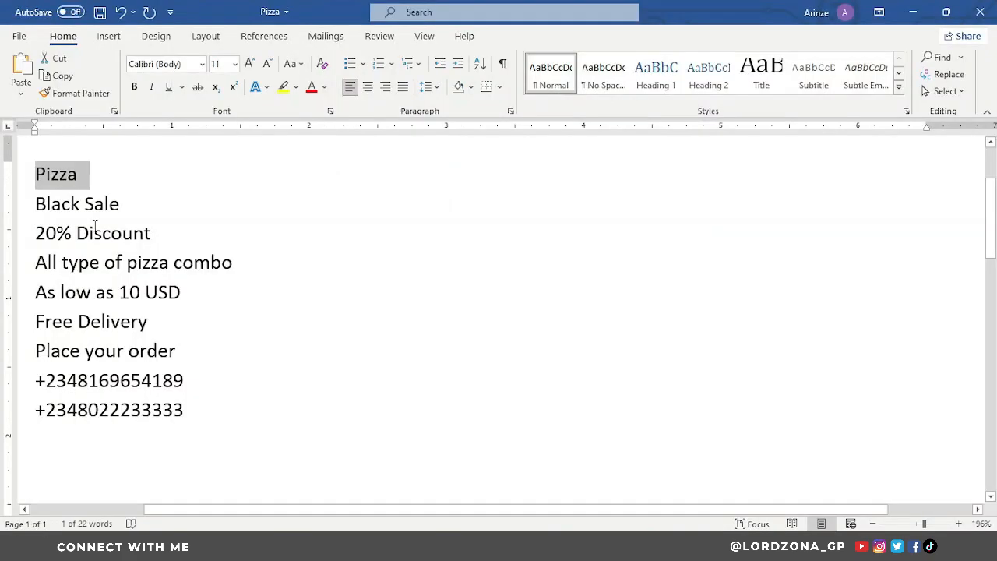
scroll(101, 200, "up", 2)
left_click_drag(49, 268, 130, 271)
key("ctrl+c")
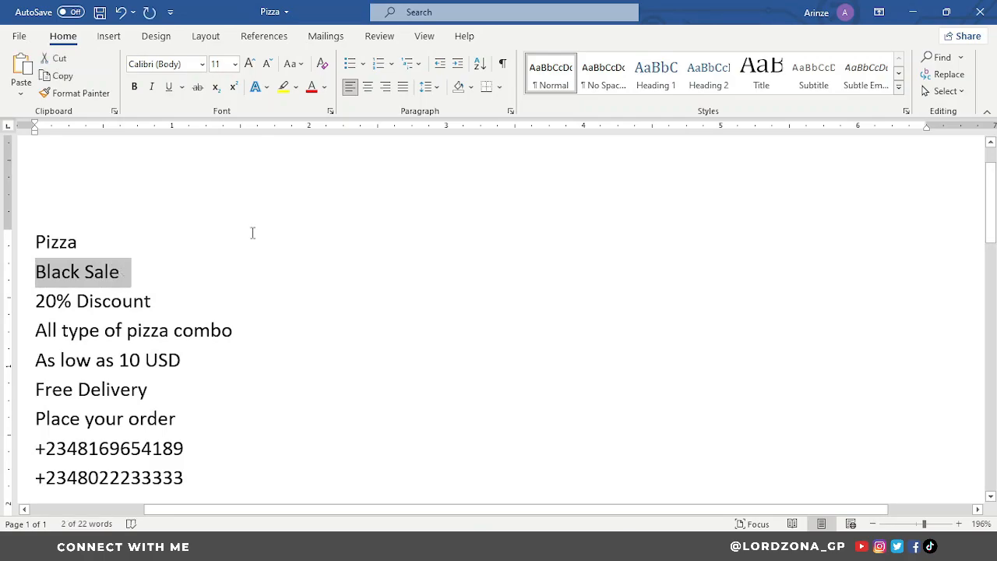
left_click(912, 12)
- Add the copied "Black Sale" as a text layer, enlarge it and place it above the right end of the PIZZA title
left_click(15, 377)
left_click(360, 401)
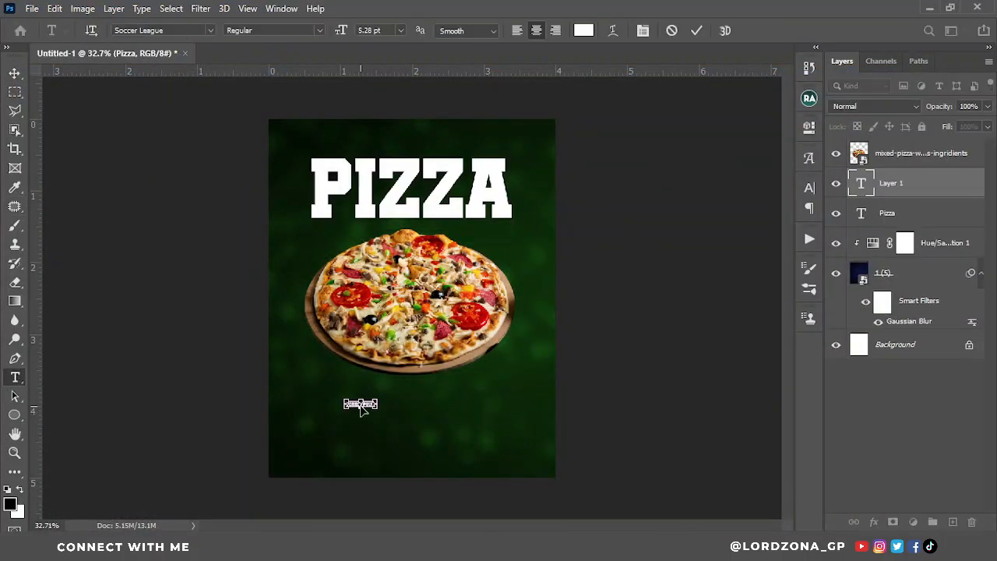
left_click(694, 31)
key("ctrl+t")
left_click_drag(375, 406, 492, 141)
left_click(723, 30)
key("v")
- Switch to File Explorer, browse the Effect folder inside Background for graphics, and open its Ribbon subfolder
key("alt+Tab")
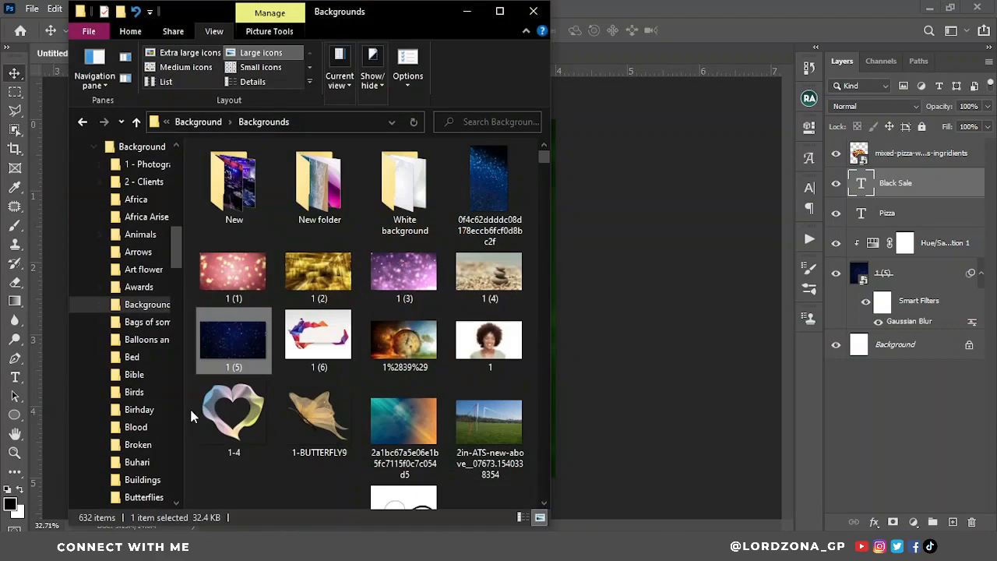
left_click(207, 125)
scroll(468, 206, "down", 10)
double_click(468, 206)
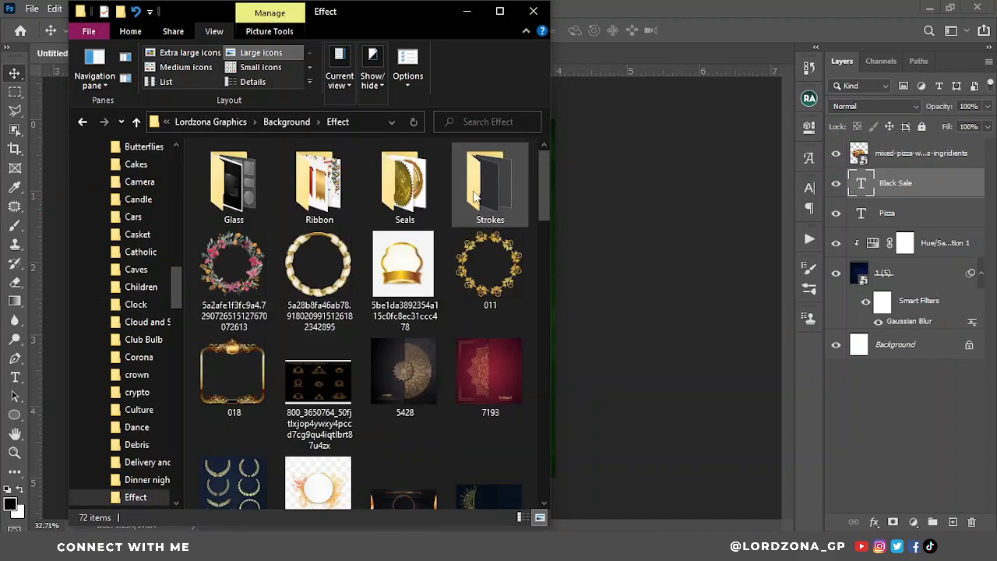
scroll(382, 244, "down", 10)
scroll(382, 250, "down", 20)
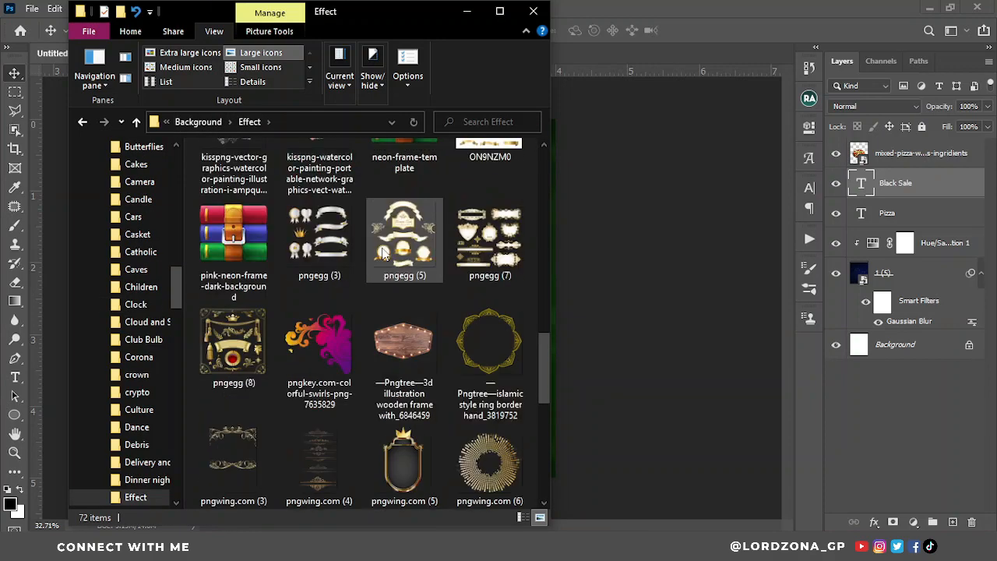
scroll(381, 248, "up", 20)
double_click(319, 179)
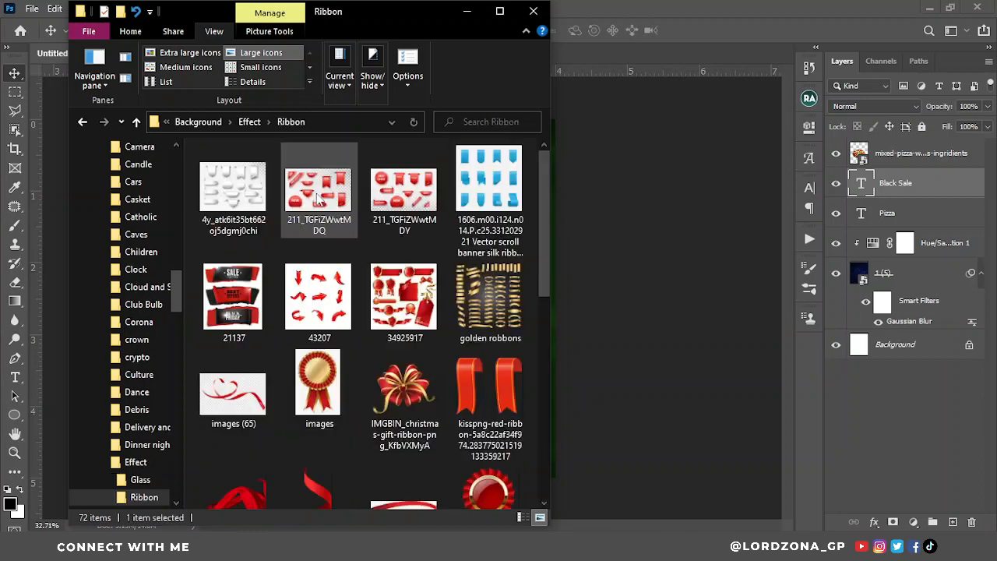
- Place the ribbon image 34925917 on the poster and move its layer above the pizza layer
left_click(402, 288)
left_click_drag(578, 235, 515, 250)
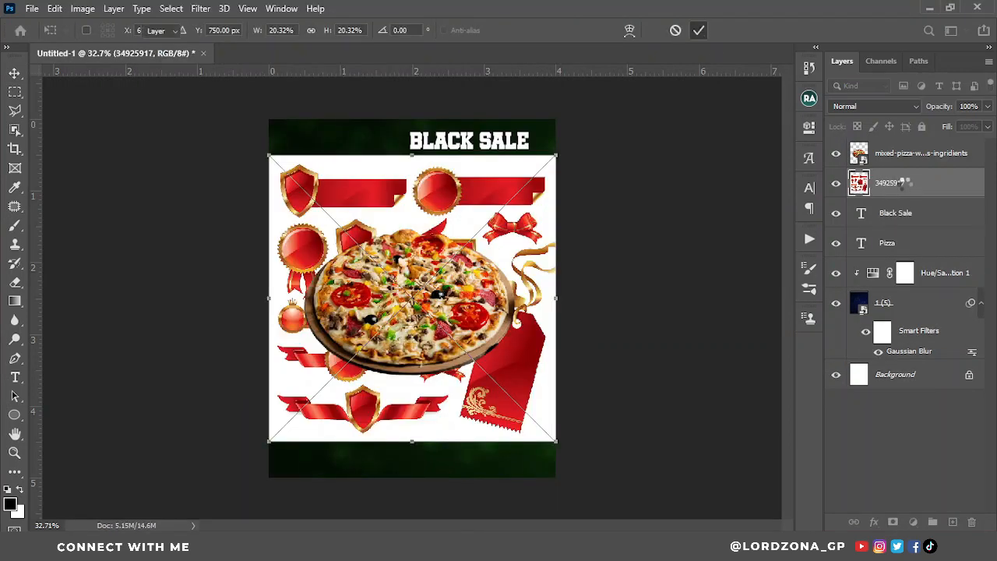
left_click_drag(903, 182, 906, 146)
- Select the folded red ribbon across the square frame by outlining it with the Object Selection tool in Lasso mode
scroll(452, 227, "up", 10)
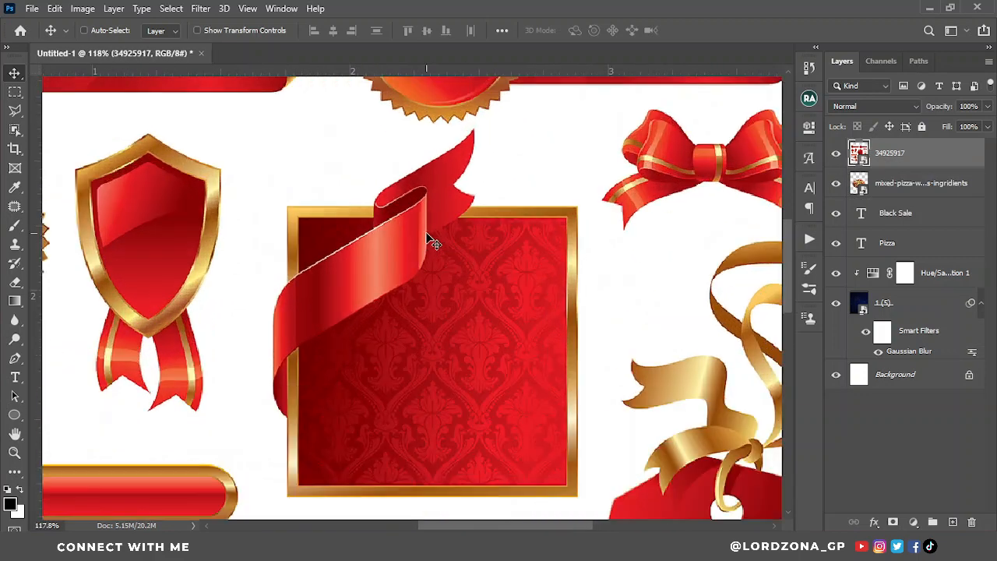
left_click(16, 130)
left_click(17, 148)
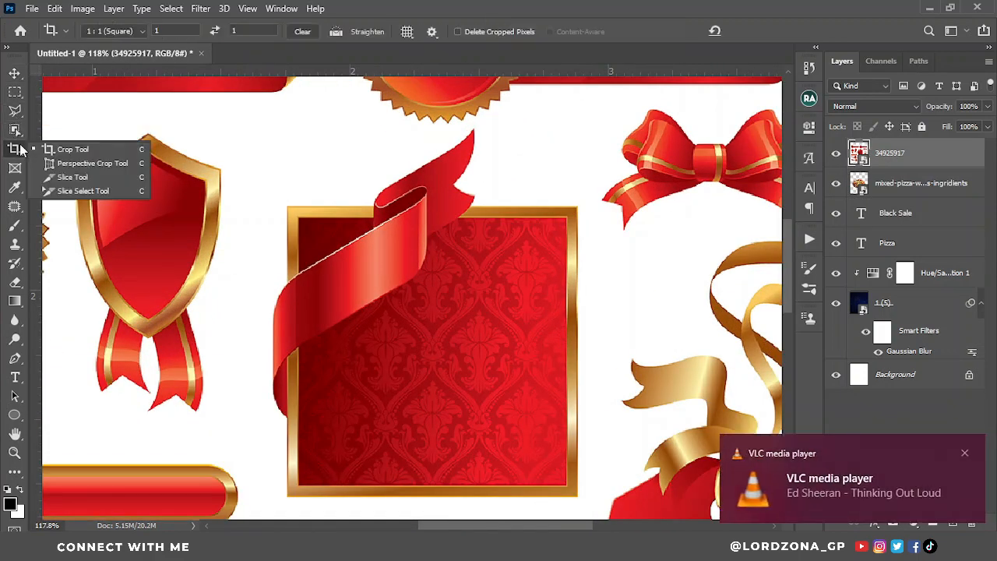
left_click(18, 131)
left_click(16, 112)
left_click(16, 131)
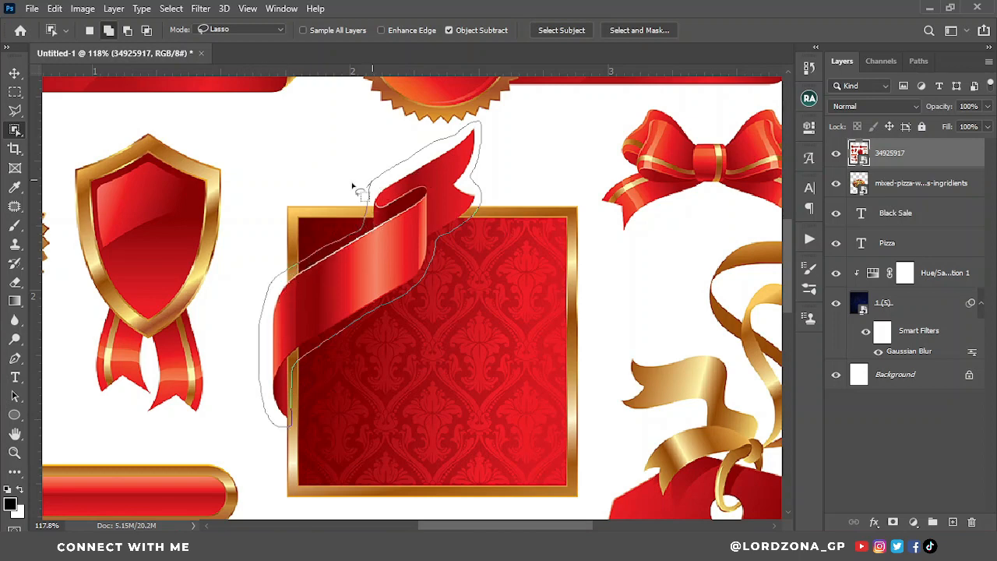
left_click_drag(354, 187, 356, 189)
- Add the missed strip along the ribbon's upper edge to the selection with the Polygonal Lasso
key("l")
scroll(311, 278, "up", 5)
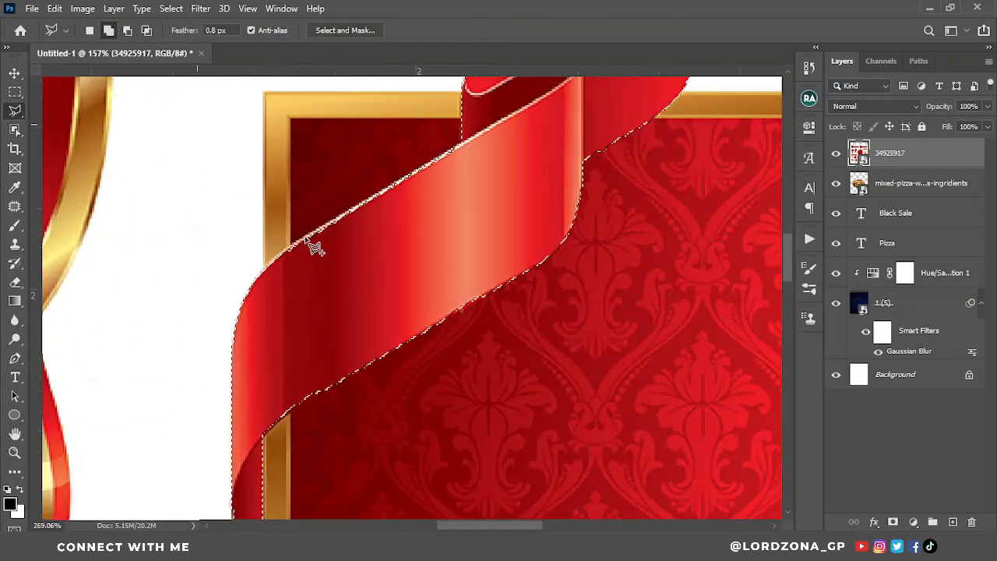
scroll(315, 247, "up", 4)
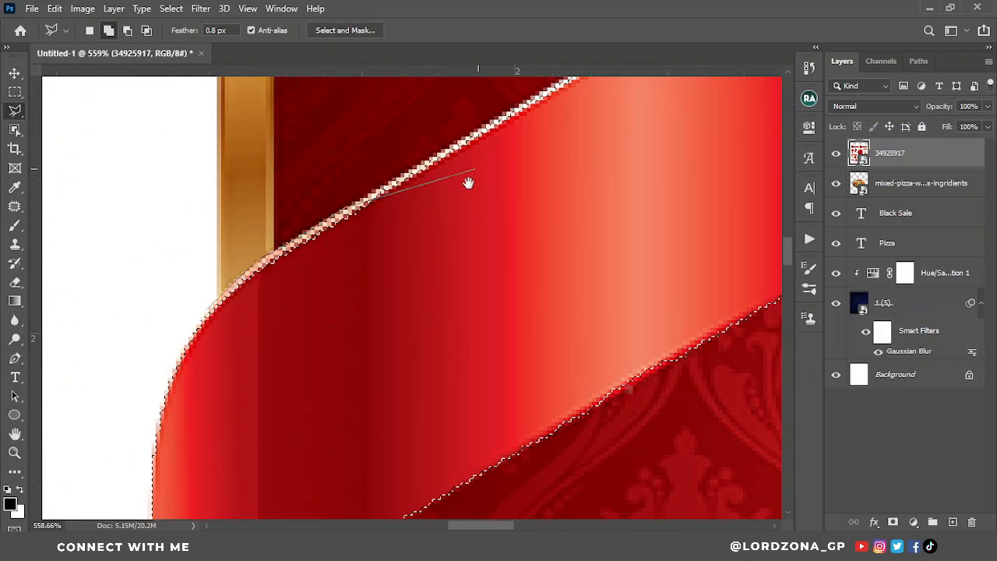
left_click_drag(468, 182, 378, 256)
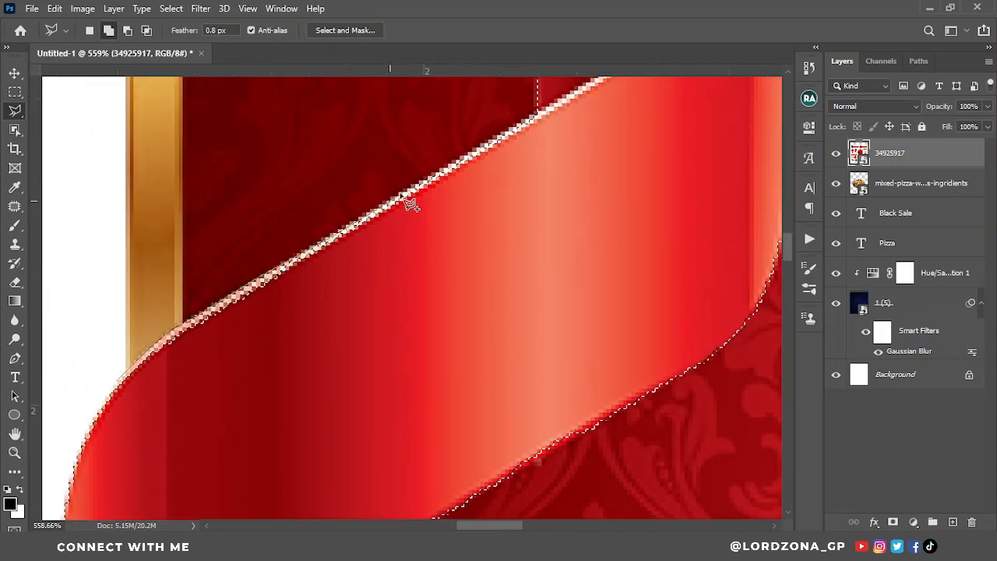
left_click(539, 119)
left_click(546, 136)
left_click(376, 310)
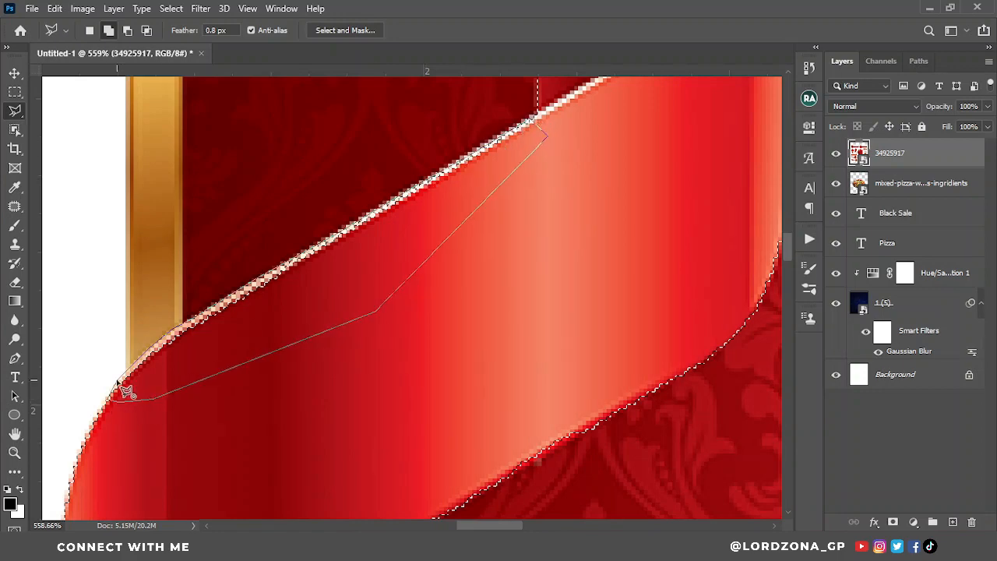
double_click(120, 389)
- Extend the selection with the Polygonal Lasso along the ribbon's lower edge where it crosses the gold frame
scroll(512, 190, "down", 5)
scroll(389, 363, "up", 3)
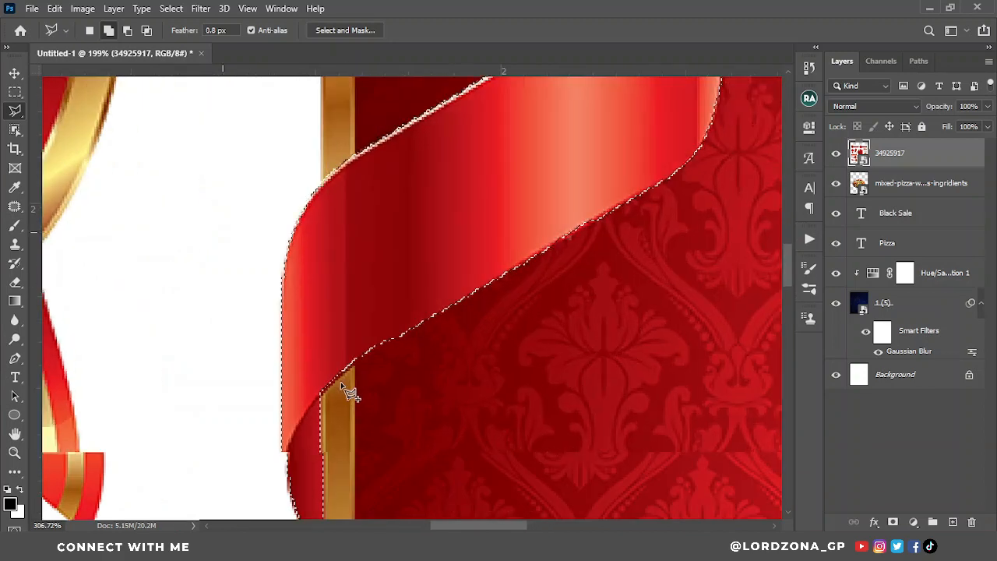
scroll(350, 394, "up", 3)
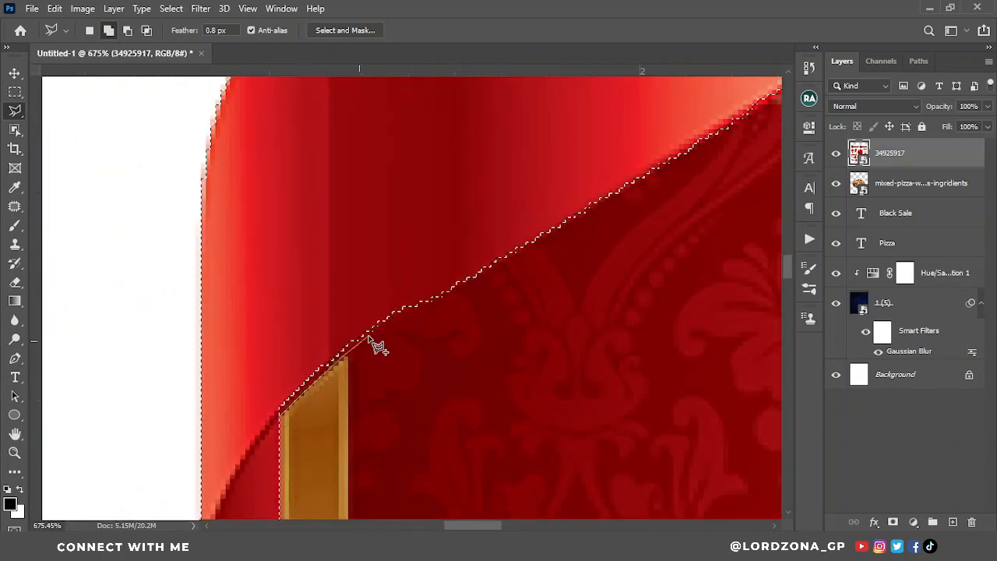
left_click(423, 253)
left_click(262, 348)
left_click(251, 401)
left_click(281, 414)
- Add the outer edge of the ribbon's lower tail to the selection with the Polygonal Lasso
scroll(459, 265, "down", 5)
scroll(378, 430, "up", 5)
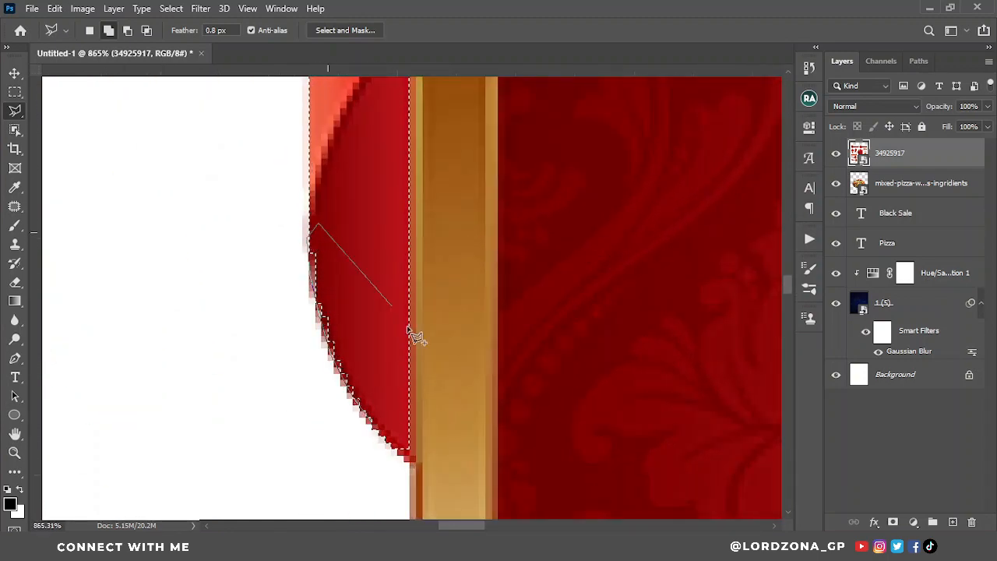
scroll(383, 423, "down", 7)
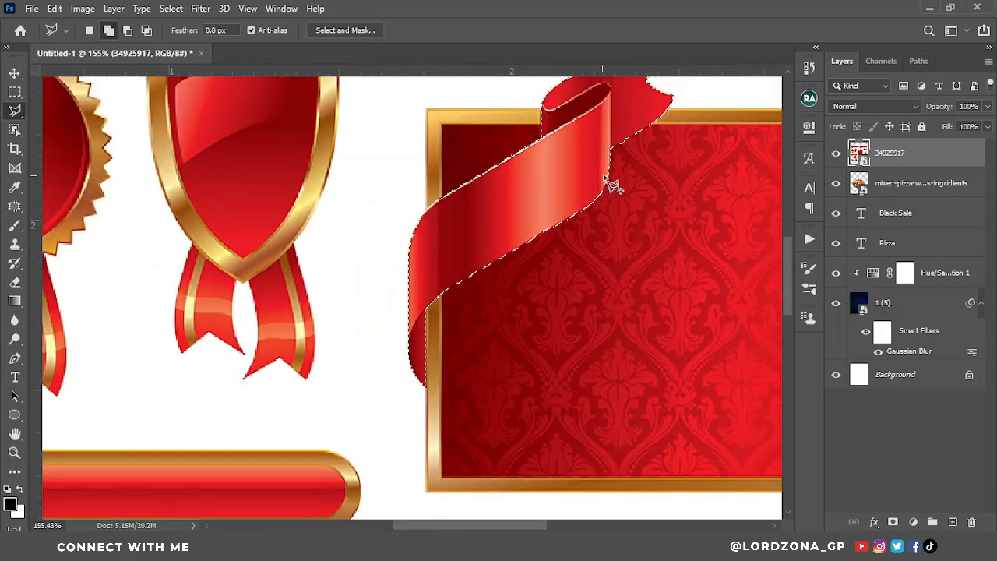
- Check the selection's edges around the ribbon, then mask the layer to isolate the selected ribbon
scroll(662, 83, "down", 2)
scroll(668, 94, "up", 6)
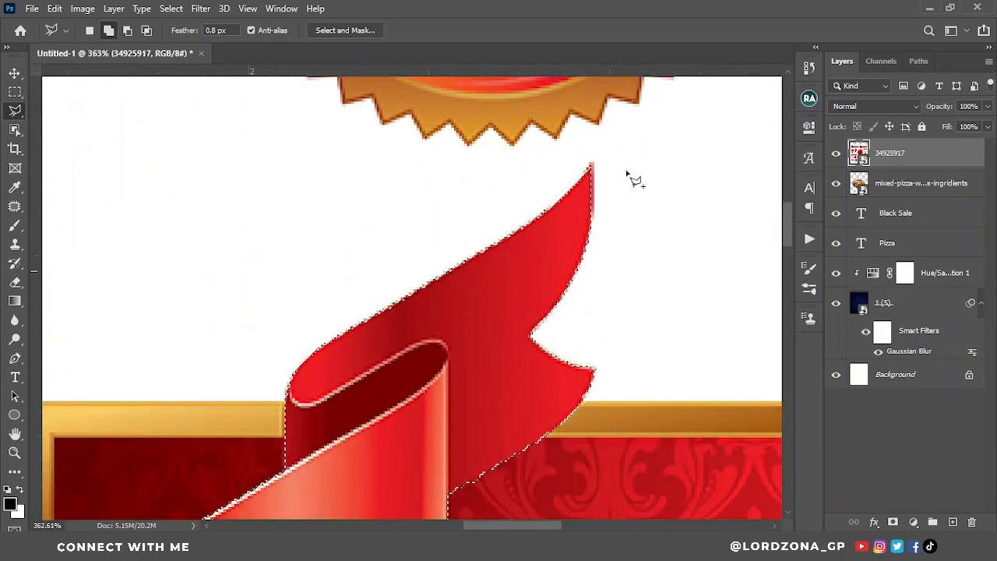
scroll(635, 180, "down", 2)
left_click_drag(532, 410, 539, 258)
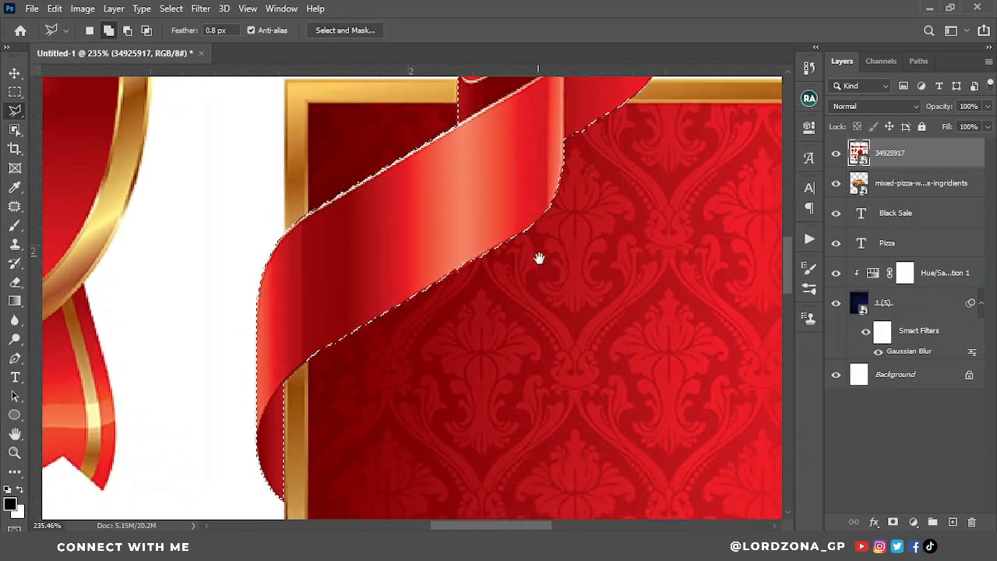
scroll(539, 258, "down", 4)
scroll(522, 356, "up", 2)
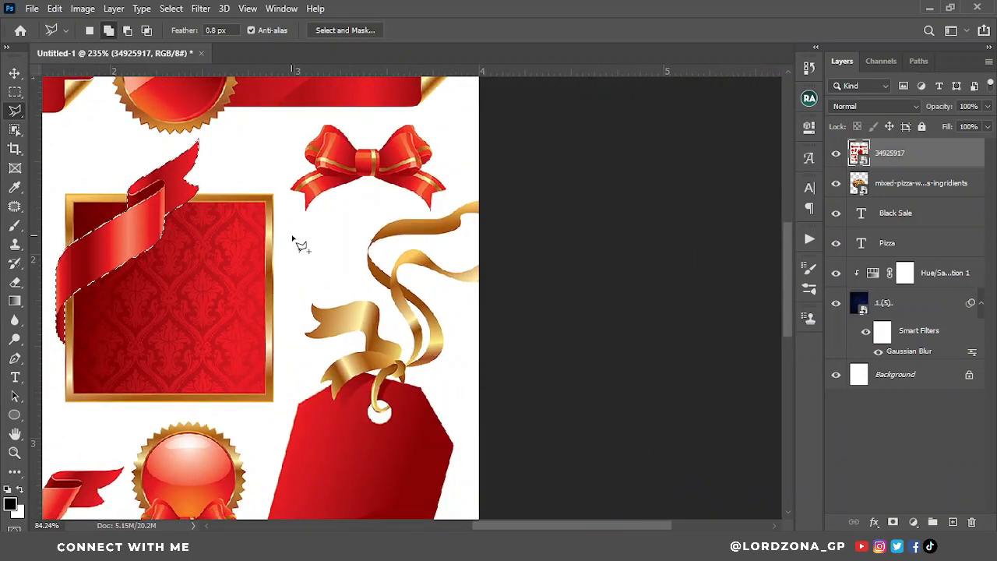
scroll(302, 247, "down", 2)
left_click(14, 73)
key("ctrl+0")
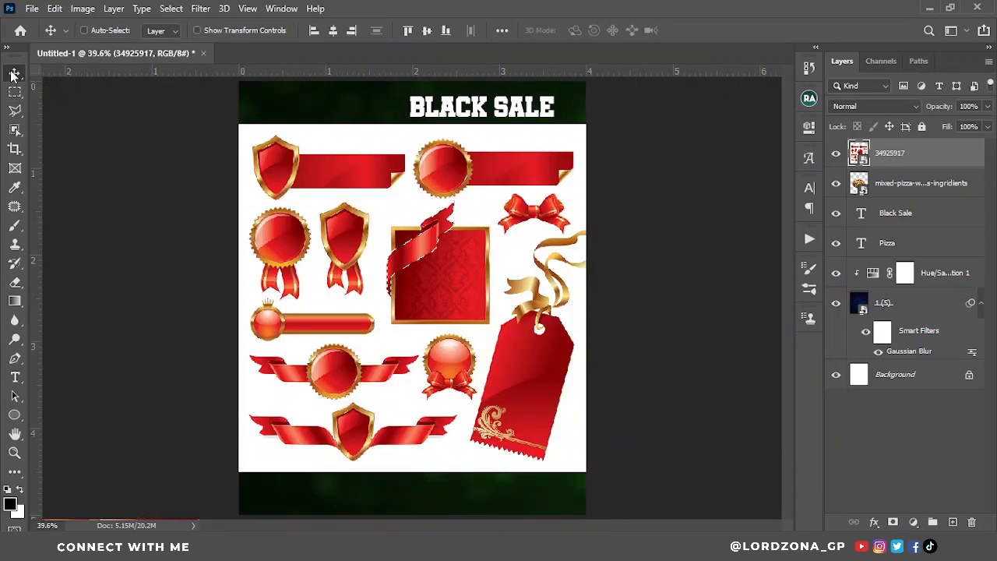
left_click(893, 522)
- Convert the masked ribbon layer to a Smart Object and place it over the last letters of the PIZZA title
scroll(441, 223, "up", 4)
left_click_drag(444, 276, 505, 133)
scroll(440, 213, "up", 3)
right_click(929, 155)
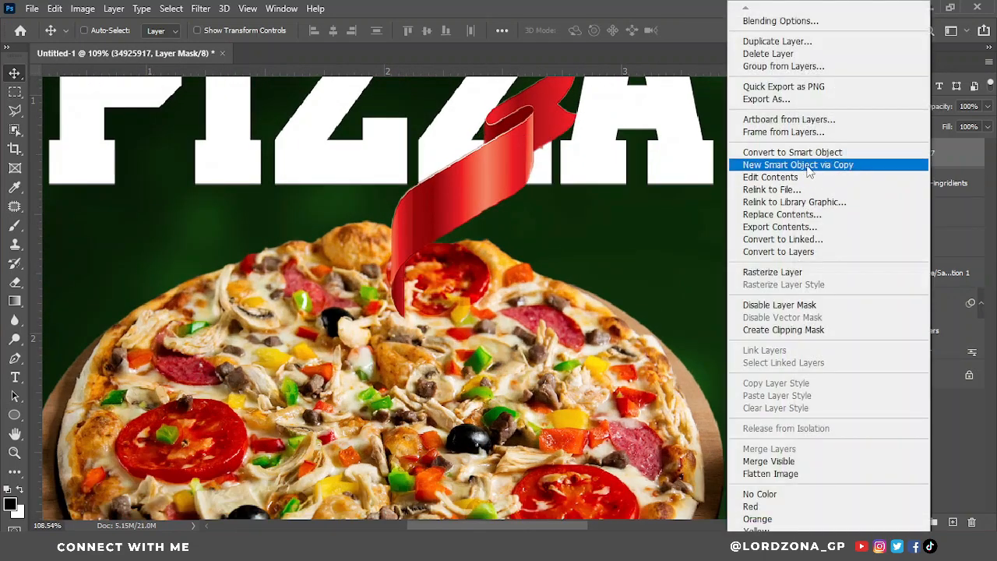
left_click(792, 151)
scroll(435, 259, "down", 4)
scroll(469, 167, "up", 2)
left_click_drag(472, 215, 501, 173)
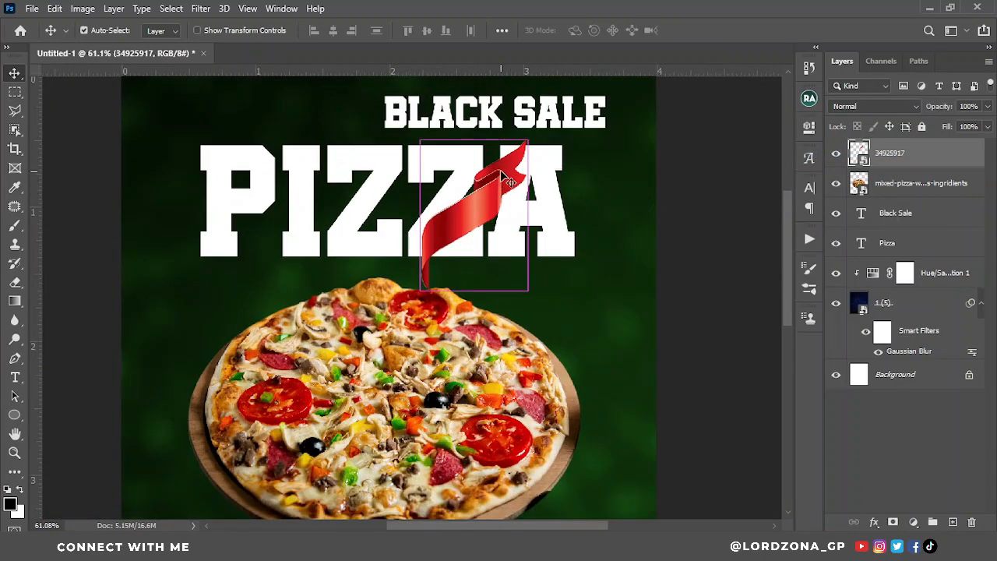
- Rotate the ribbon to 36.51° and reposition it so it lies across the second Z and the A
key("ctrl+t")
left_click_drag(594, 165, 588, 234)
left_click_drag(454, 210, 466, 190)
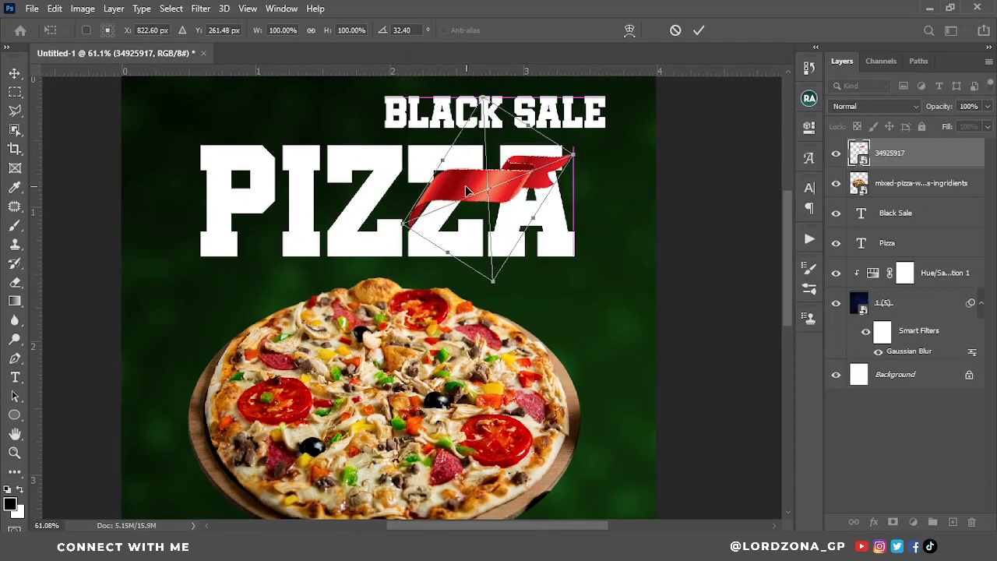
scroll(447, 194, "up", 8)
left_click_drag(396, 192, 400, 198)
scroll(345, 233, "down", 3)
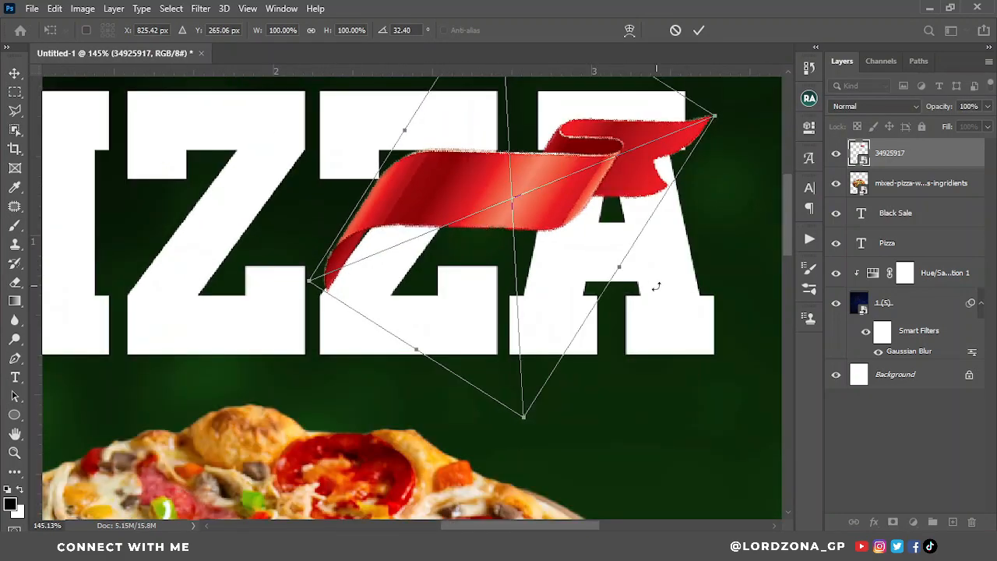
left_click_drag(657, 286, 679, 278)
left_click_drag(427, 204, 430, 211)
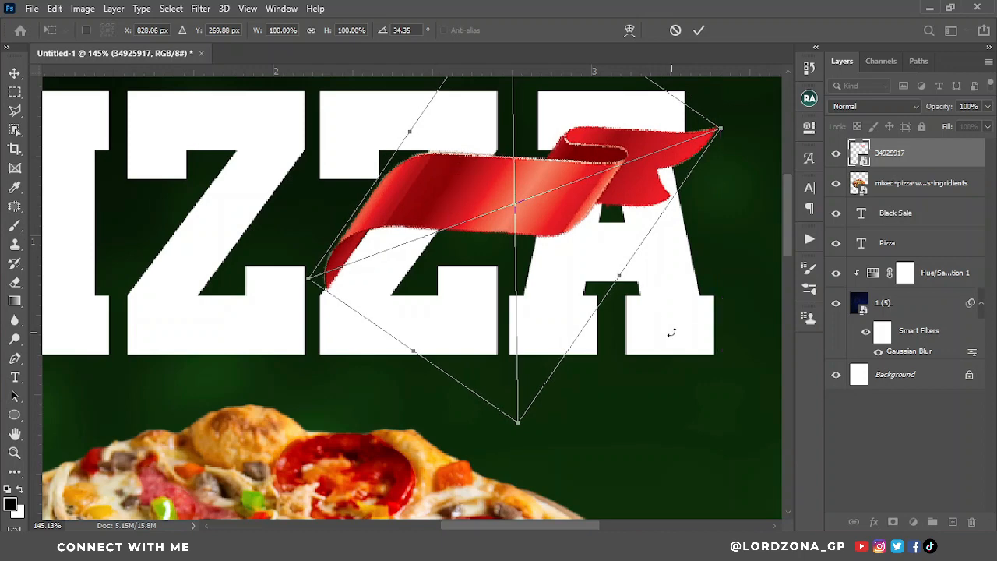
left_click_drag(671, 332, 673, 338)
scroll(403, 258, "up", 5)
left_click_drag(380, 188, 384, 194)
scroll(384, 194, "down", 5)
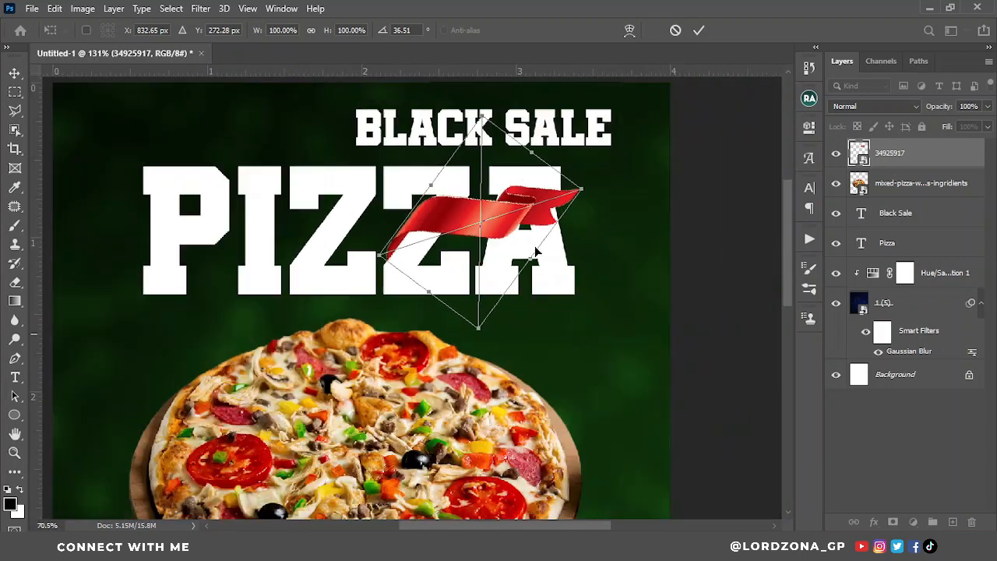
- Scale the ribbon to 121.80% and fit its lower tail against the edge of the second Z
left_click_drag(581, 189, 624, 176)
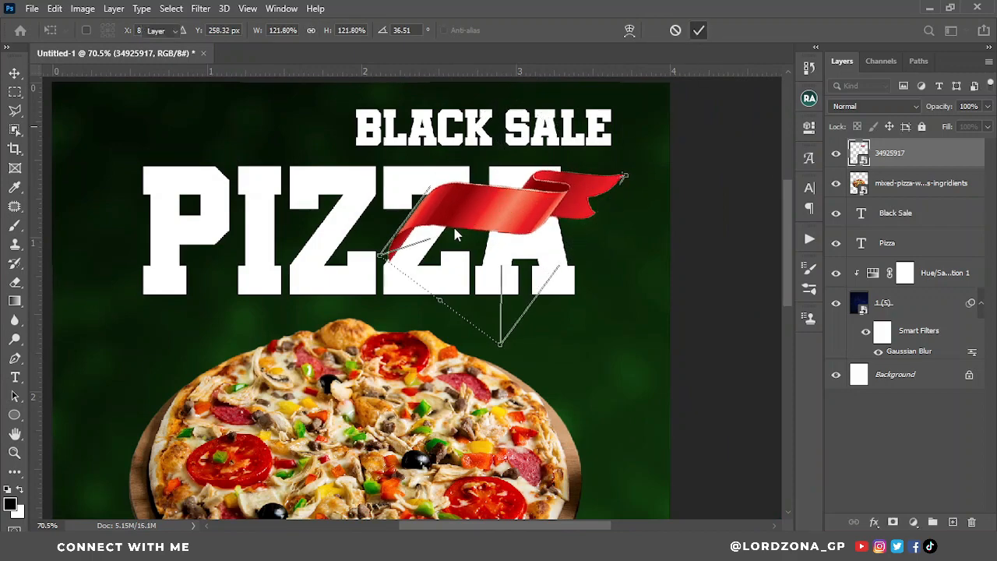
key("Return")
scroll(455, 226, "down", 5)
scroll(537, 136, "up", 5)
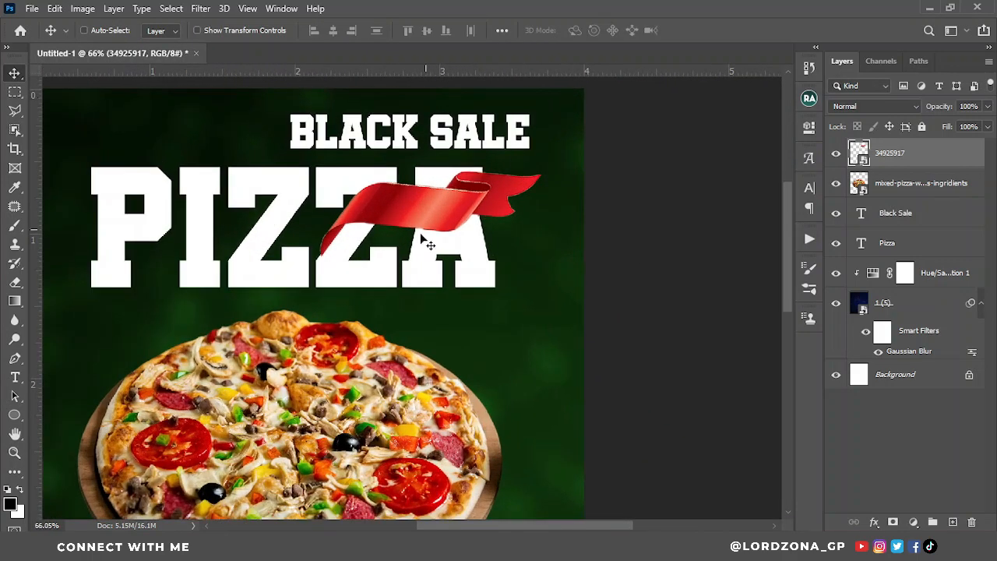
scroll(421, 234, "up", 8)
left_click_drag(263, 267, 249, 265)
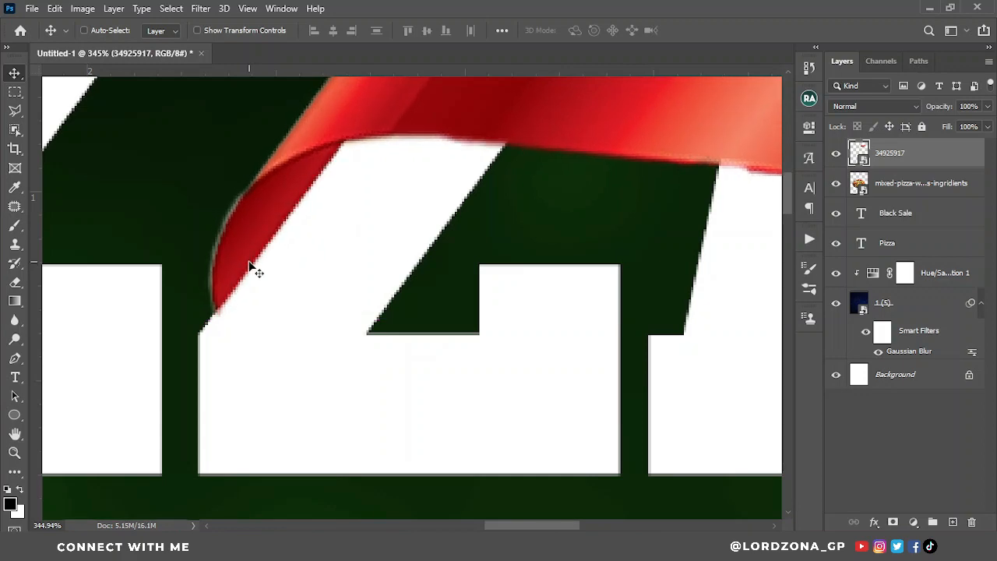
scroll(279, 313, "down", 10)
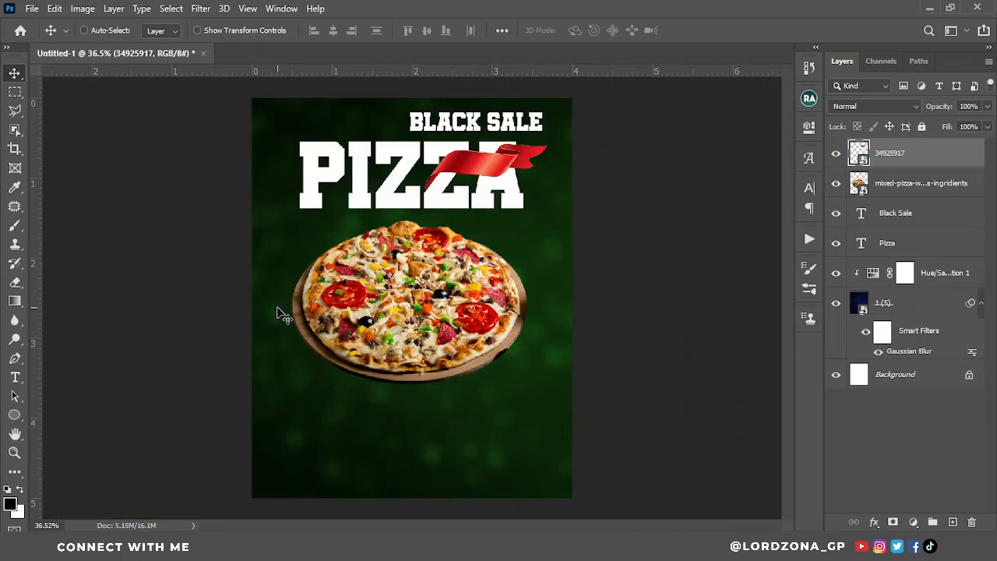
scroll(506, 152, "up", 4)
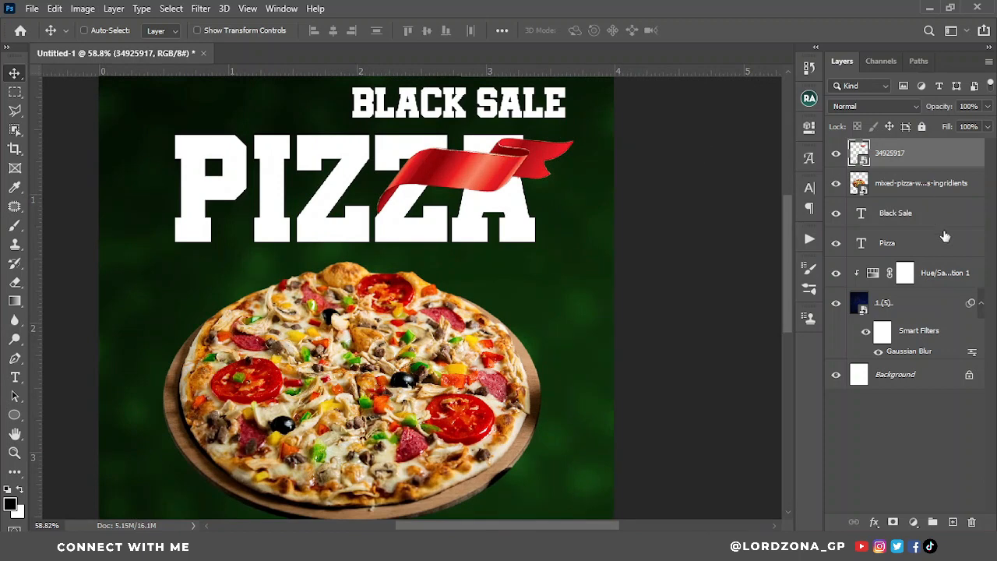
- Clip a darkening Brightness/Contrast adjustment to the ribbon and invert its mask to black
left_click(914, 522)
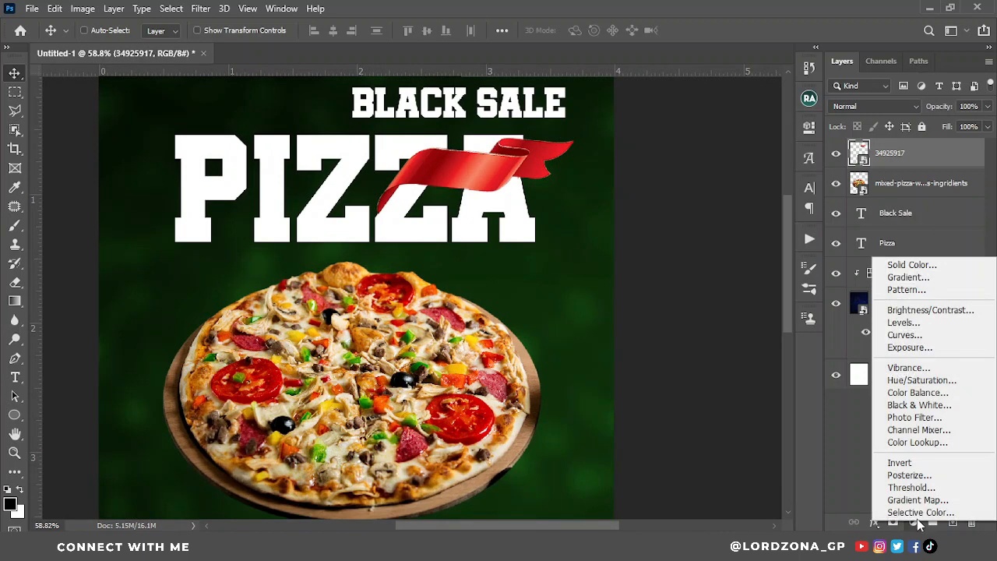
left_click(924, 309)
left_click_drag(683, 212, 602, 211)
left_click(768, 122)
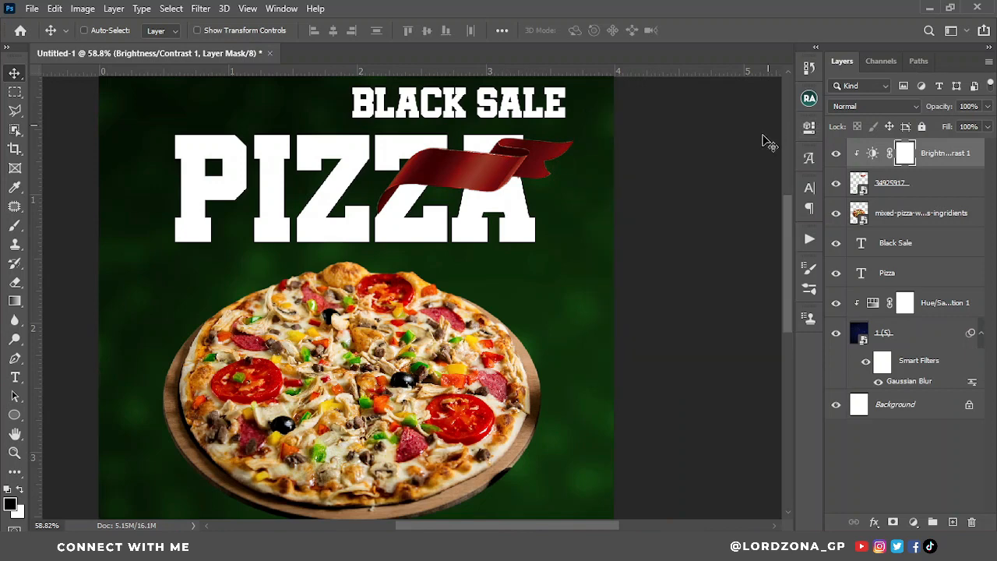
key("ctrl+i")
- Darken the ribbon's folded tail by painting the mask with a white 15 px soft round brush at 19% opacity
key("b")
scroll(386, 178, "up", 3)
right_click(386, 177)
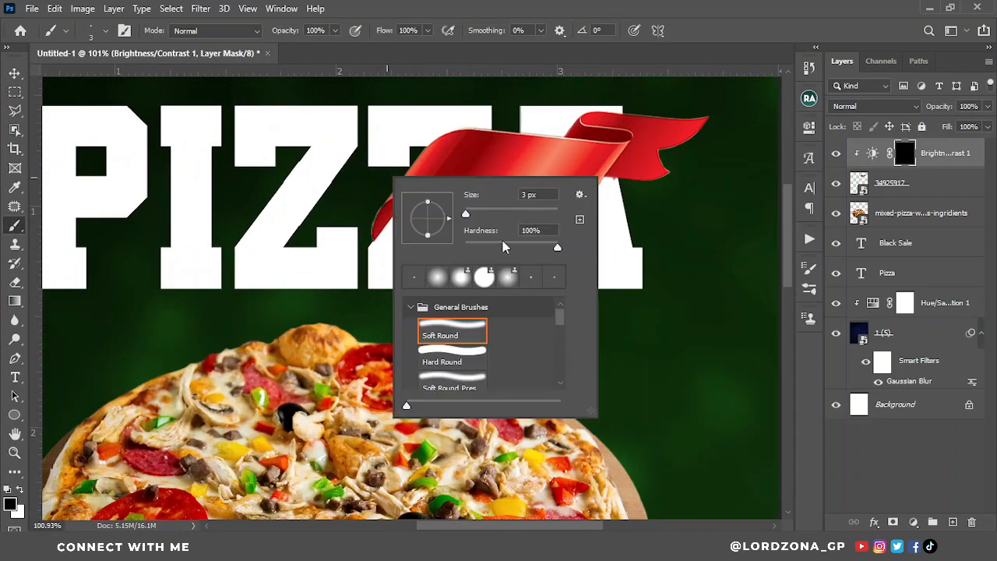
left_click_drag(474, 239, 460, 239)
left_click(553, 43)
right_click(406, 161)
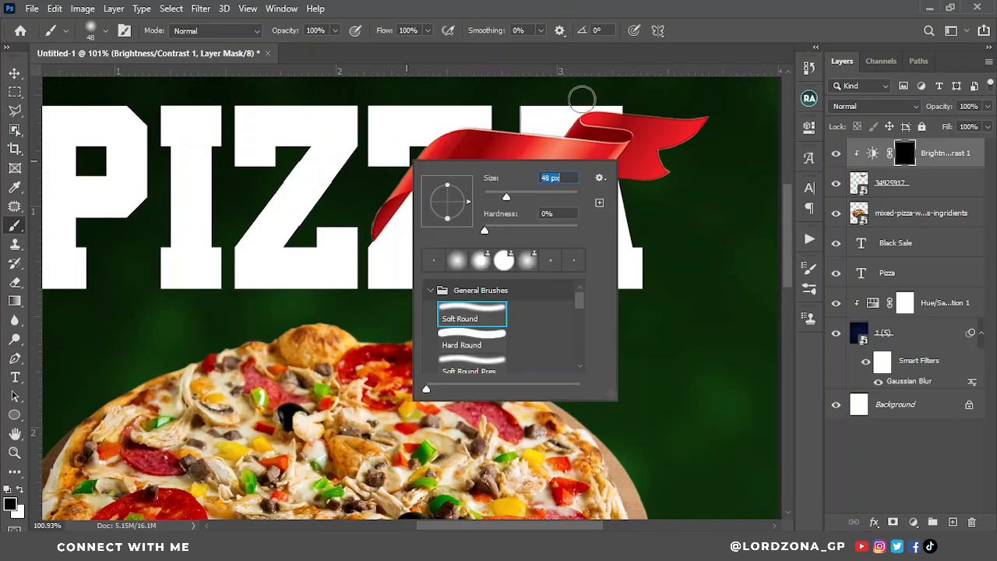
key("Return")
scroll(397, 204, "up", 3)
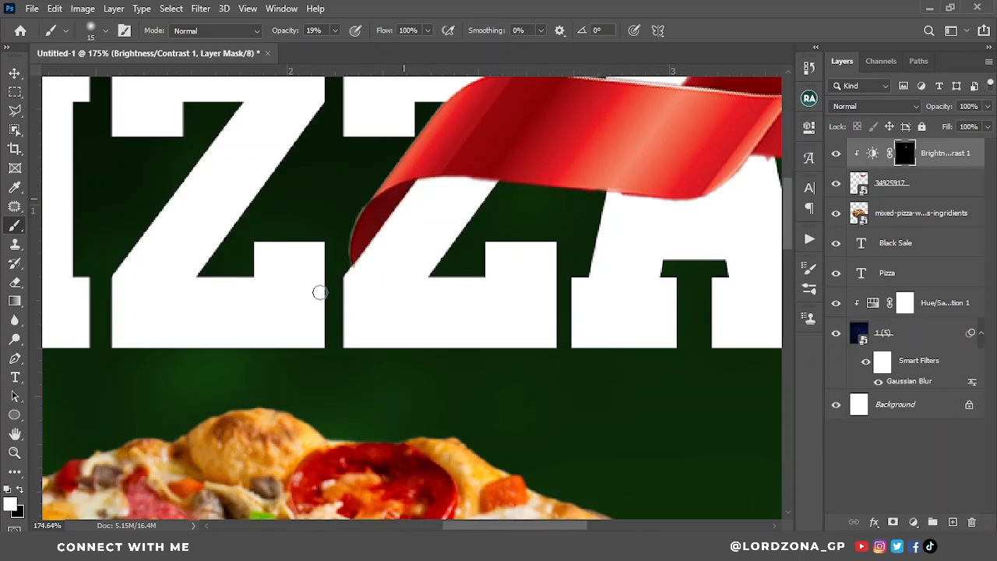
scroll(397, 197, "down", 5)
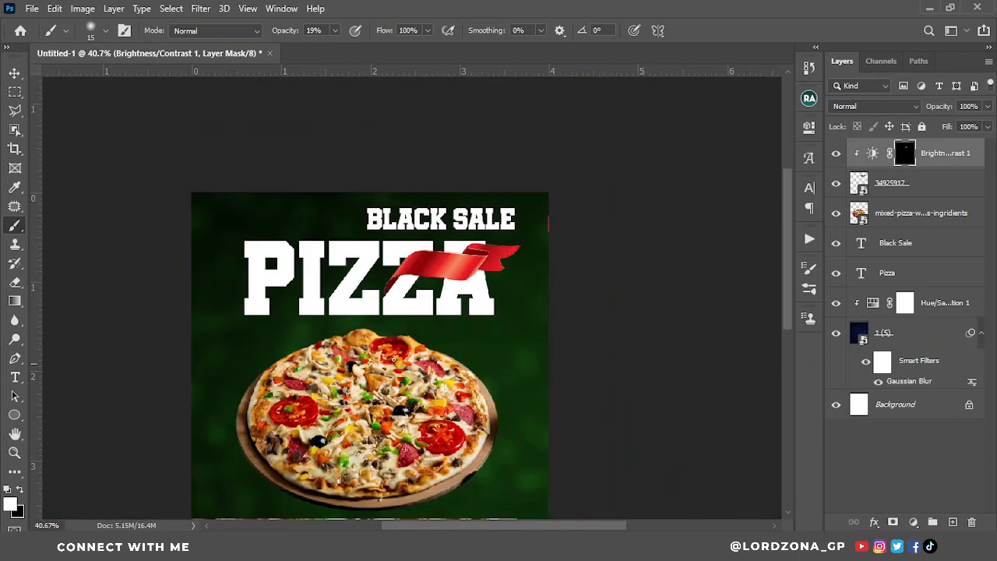
- Group the ribbon layer with its Brightness/Contrast adjustment and name the group Black Sale
left_click(15, 73)
scroll(563, 200, "up", 2)
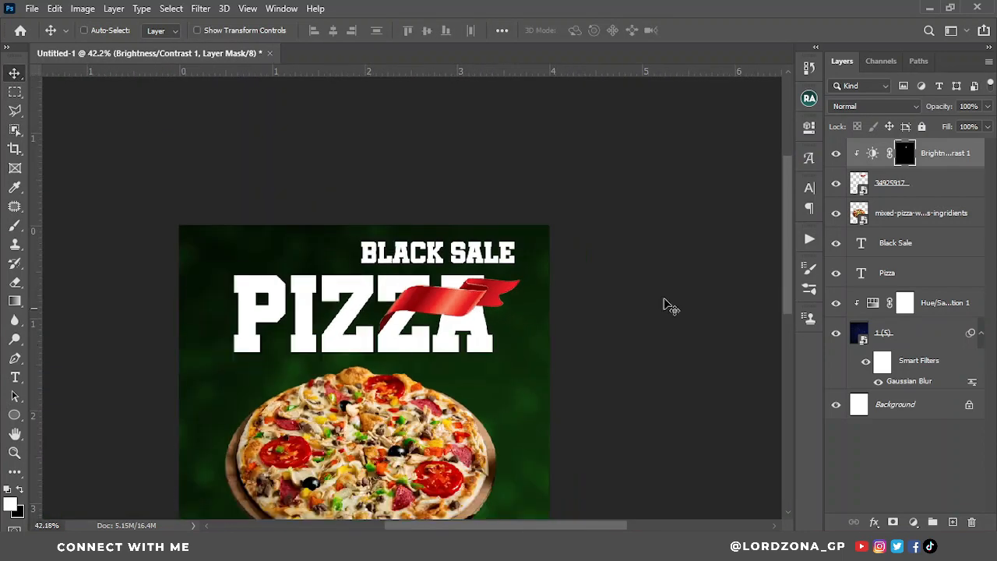
left_click(915, 246)
left_click(927, 179)
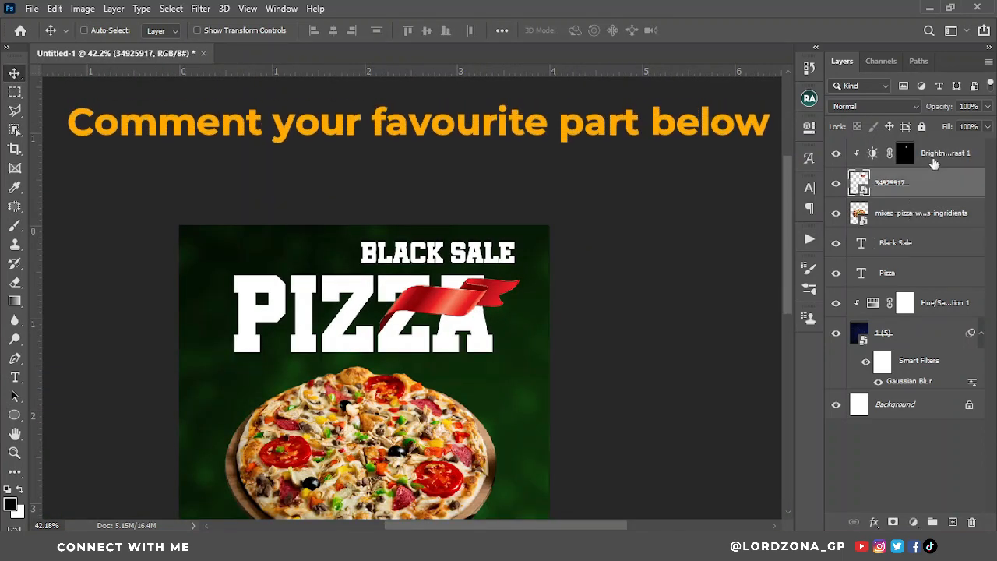
left_click(934, 160, "ctrl")
key("ctrl+g")
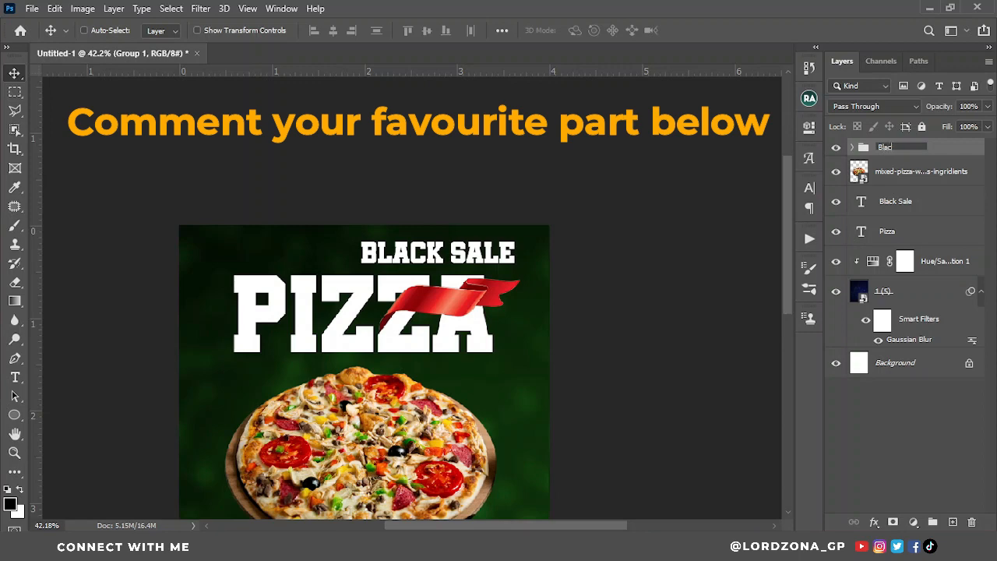
type("ale")
key("Return")
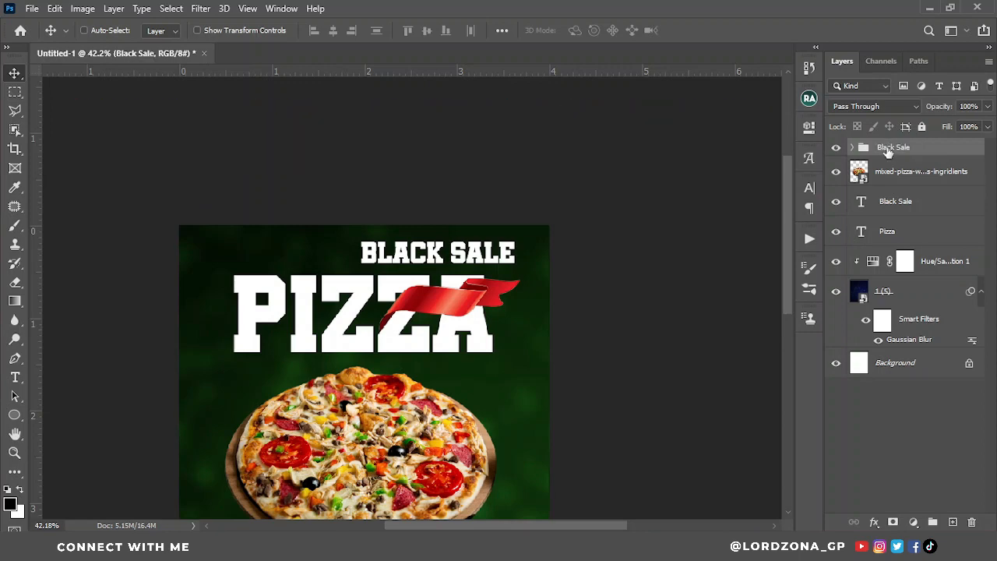
- Move the Black Sale text layer to the top of the Black Sale group
left_click(853, 148)
left_click_drag(906, 263, 904, 163)
scroll(494, 268, "up", 5)
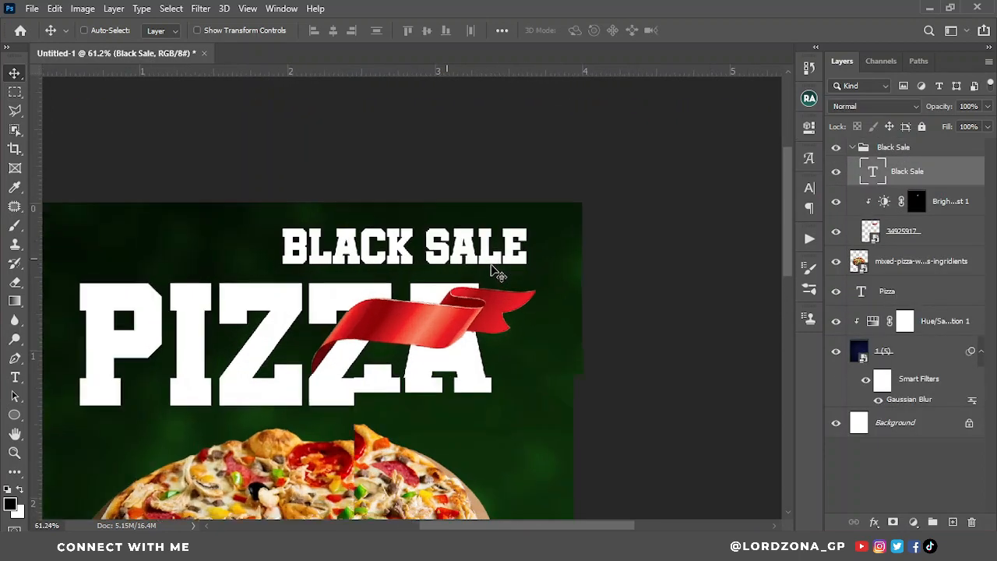
- Place the BLACK SALE text on the ribbon and scale it down to 39.71%
left_click_drag(377, 254, 439, 346)
key("ctrl+t")
left_click_drag(600, 302, 420, 317)
scroll(380, 348, "up", 10)
left_click(720, 31)
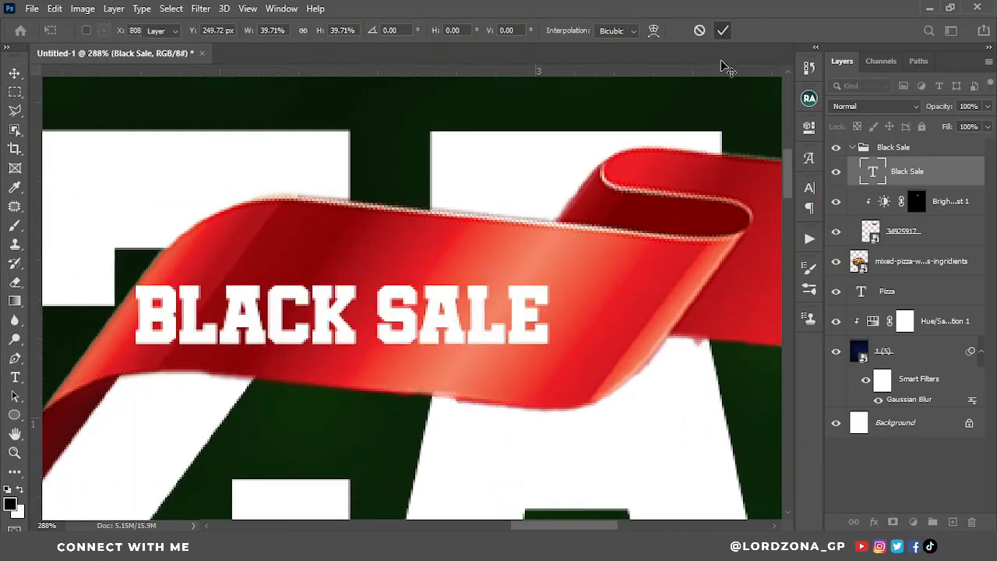
- Change the BLACK SALE text's font to Built Titling in the Bold style
scroll(693, 145, "down", 2)
left_click(810, 189)
left_click(721, 209)
left_click(728, 282)
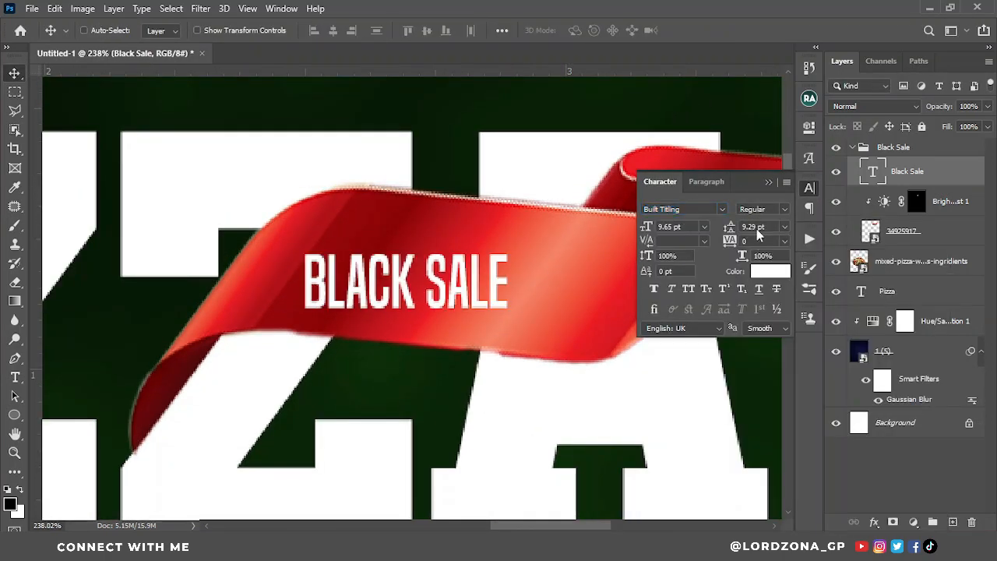
left_click(771, 209)
left_click(771, 316)
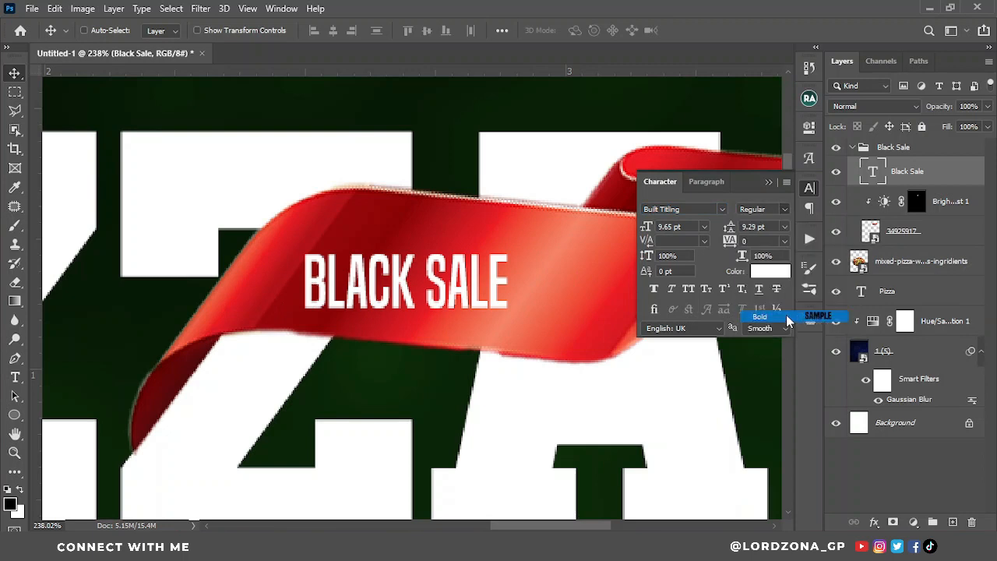
left_click(769, 183)
- Enlarge the BLACK SALE text and warp it with the Flag style at a 29.4% bend
key("ctrl+t")
left_click_drag(546, 284, 578, 285)
left_click(653, 30)
left_click(349, 30)
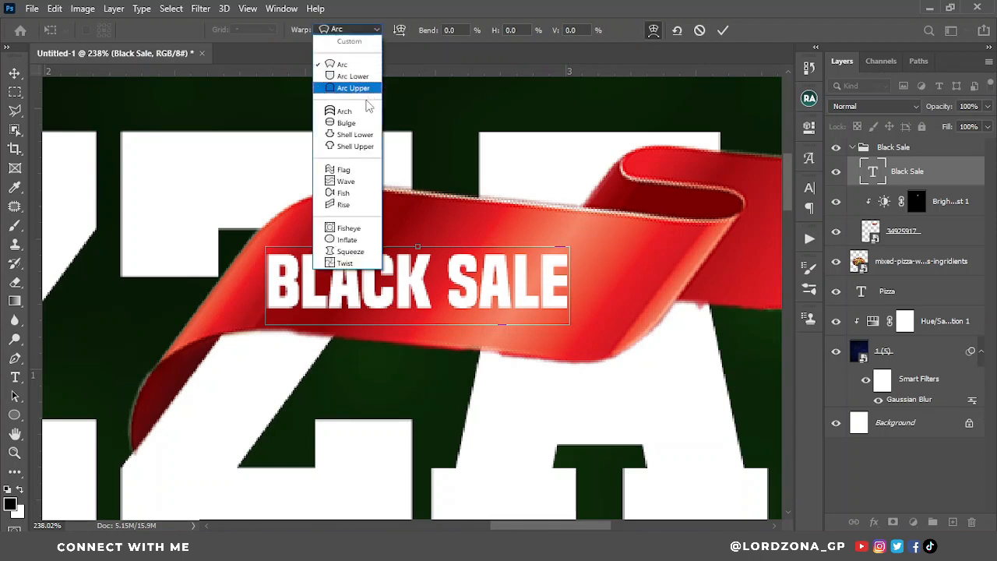
left_click(348, 169)
left_click_drag(349, 236, 341, 235)
- Scale the warped BLACK SALE text to 143.10% width and 132.12% height to fill the ribbon's front face
right_click(353, 256)
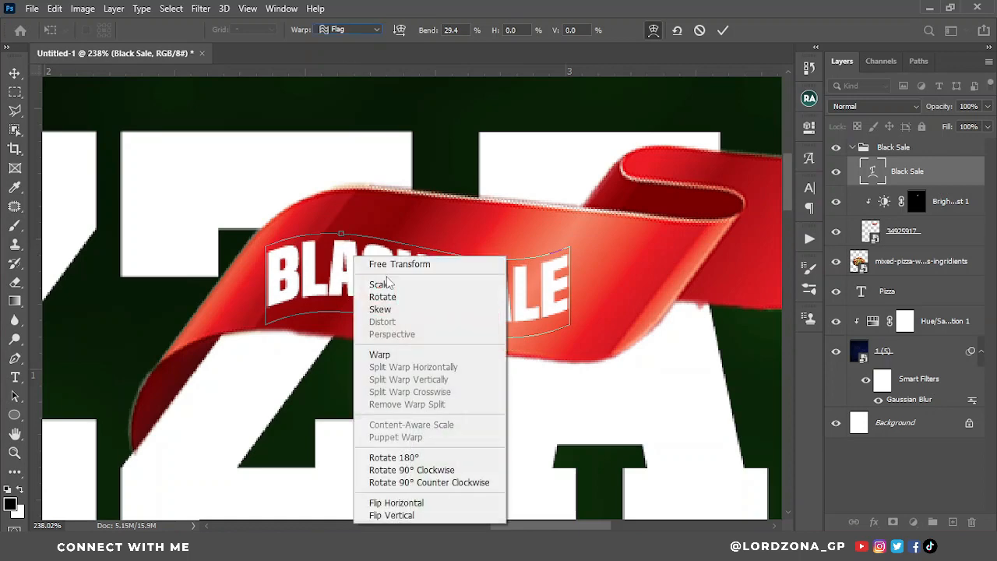
left_click(397, 285)
left_click_drag(569, 198, 696, 163)
left_click_drag(471, 230, 456, 259)
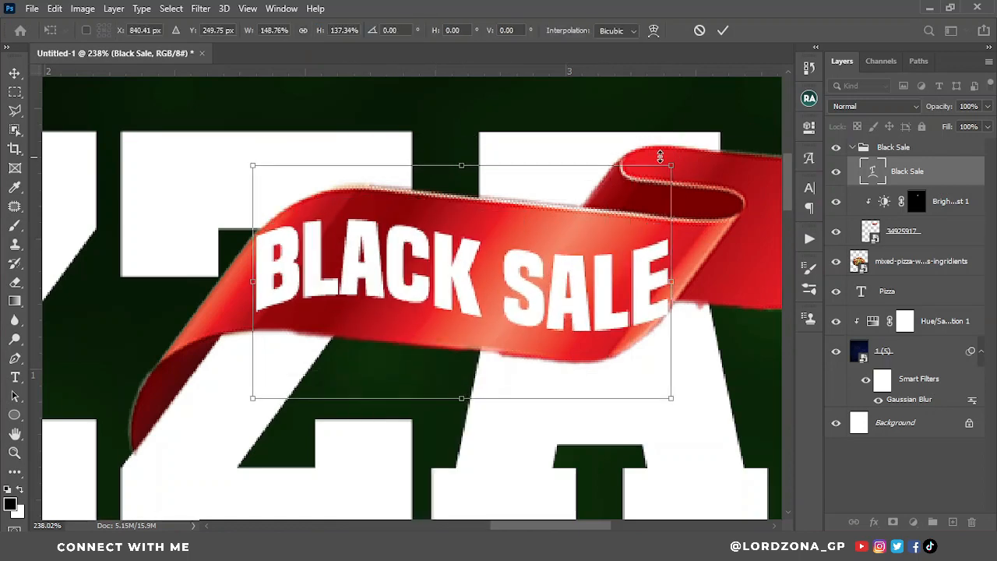
left_click_drag(669, 164, 654, 174)
- Skew the BLACK SALE text horizontally by -18.38° and move it back onto the ribbon's front face
right_click(439, 269)
left_click(481, 318)
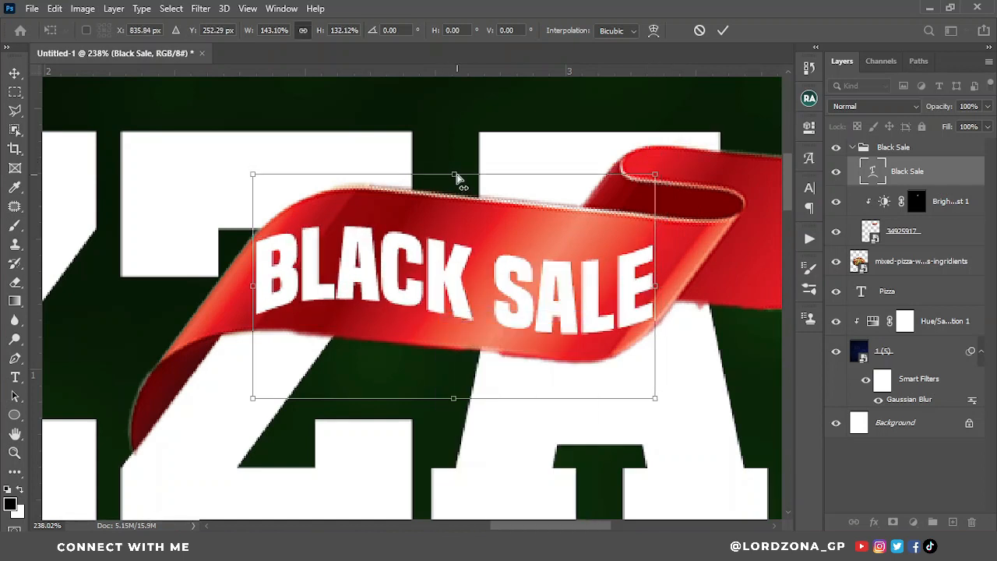
left_click_drag(454, 175, 529, 175)
right_click(470, 261)
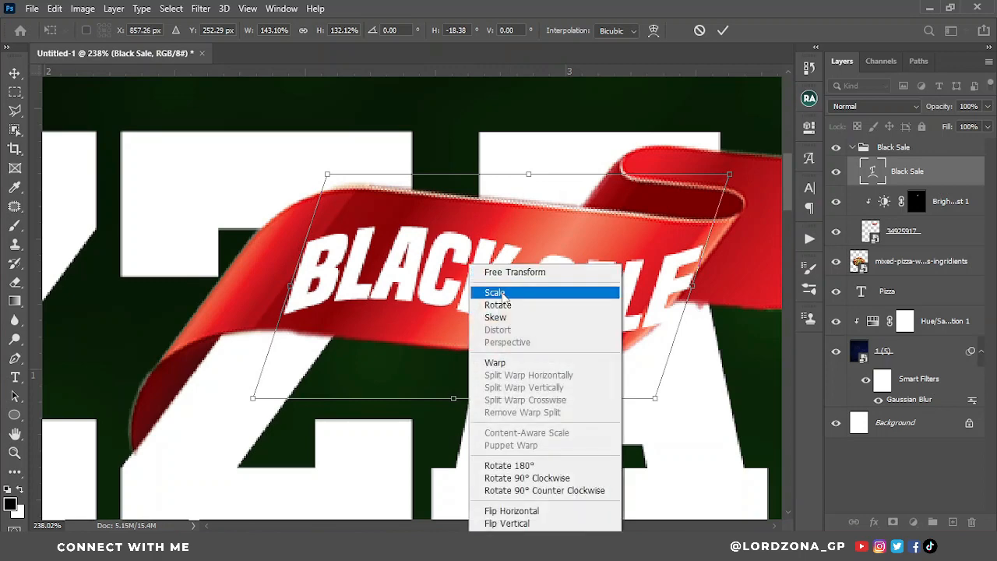
left_click(488, 291)
left_click_drag(414, 279, 370, 274)
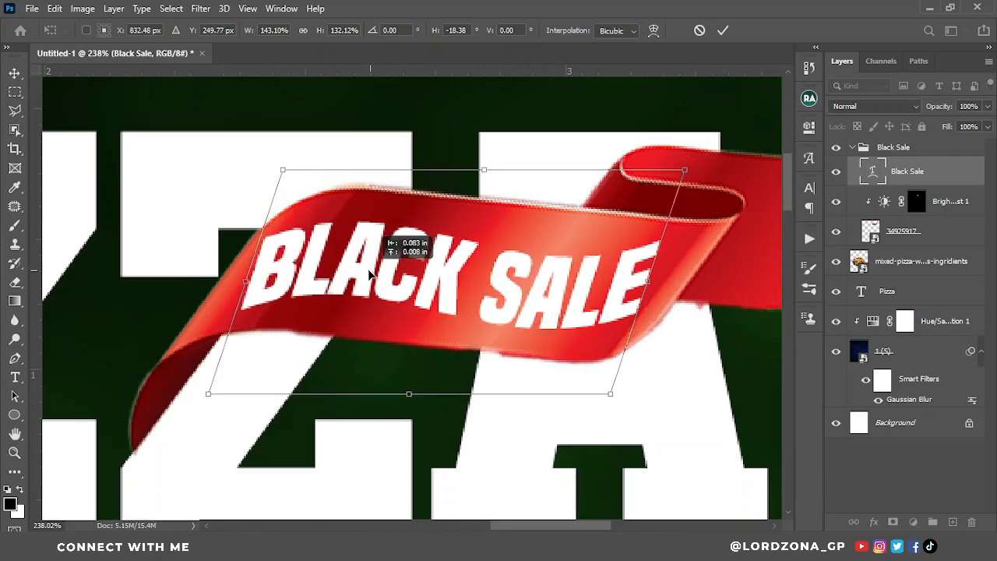
- Increase the BLACK SALE text's horizontal skew to -22.79°, nudge it slightly left, and apply the transform
right_click(370, 272)
left_click(416, 61)
left_click_drag(487, 173, 507, 173)
left_click_drag(399, 263, 394, 260)
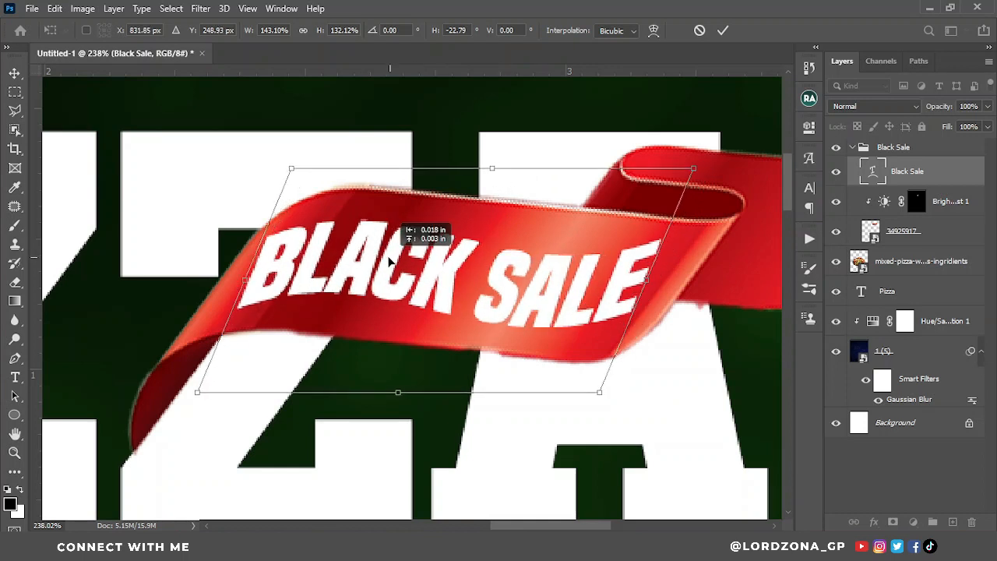
left_click(723, 31)
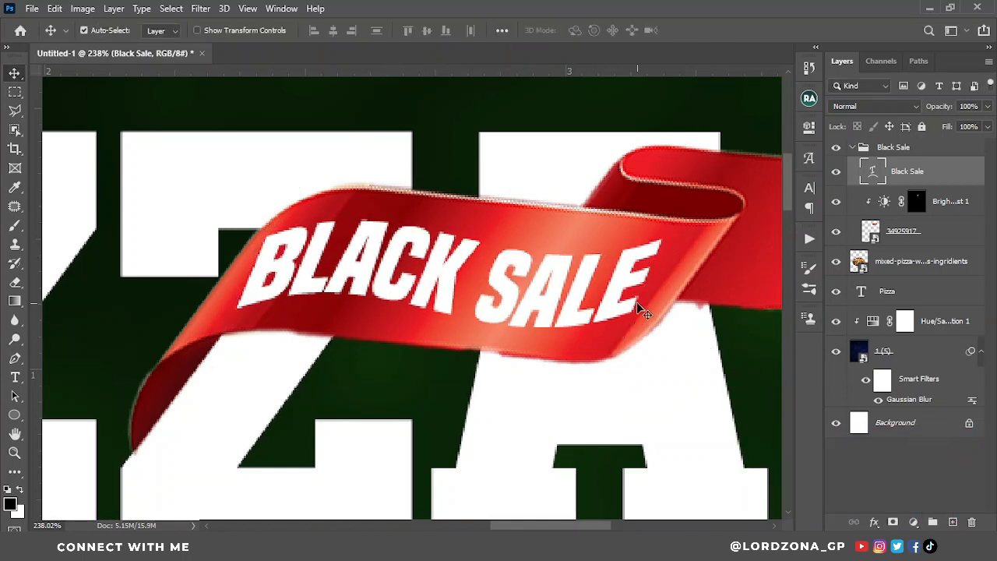
- Fine-tune the slant of the BLACK SALE text with an additional horizontal skew of -1.15°
key("ctrl+0")
scroll(527, 194, "down", 4)
scroll(543, 143, "up", 5)
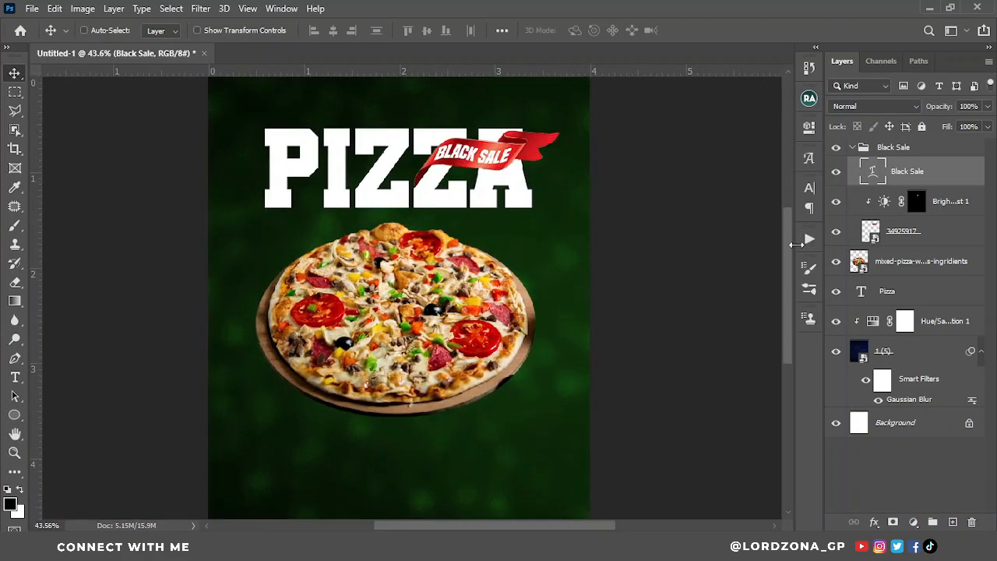
left_click_drag(788, 243, 788, 212)
scroll(605, 271, "down", 1)
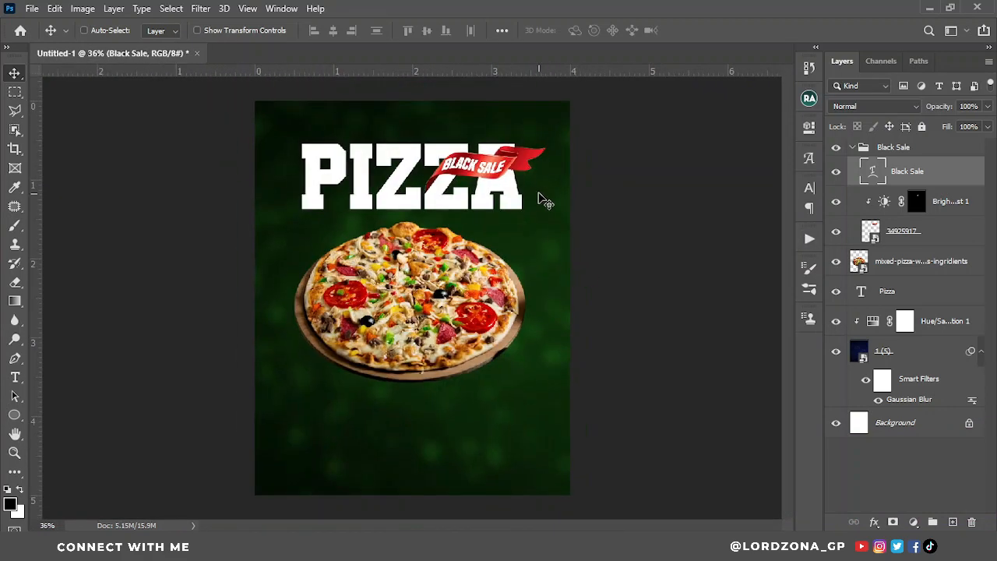
scroll(543, 143, "up", 5)
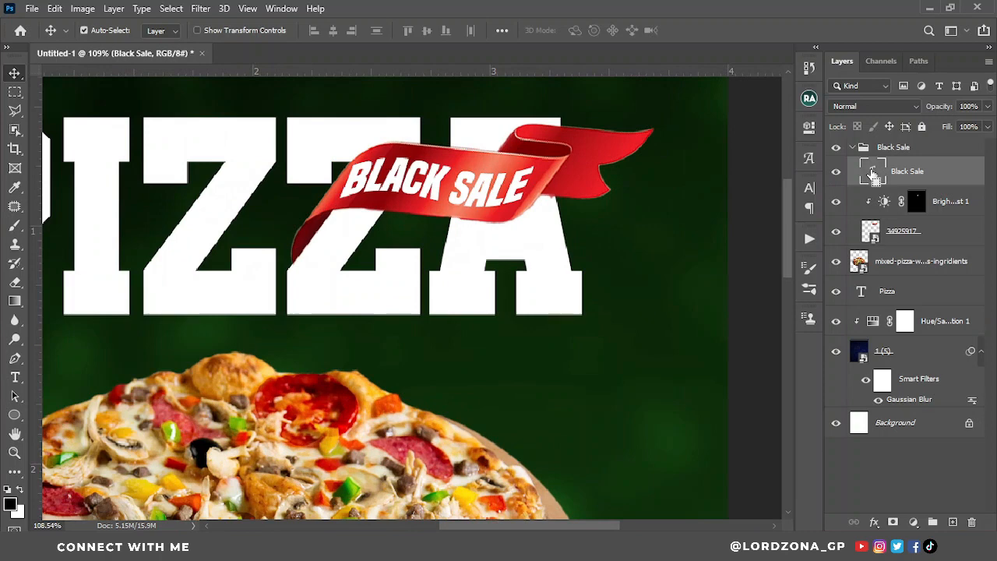
key("ctrl+t")
left_click(652, 30)
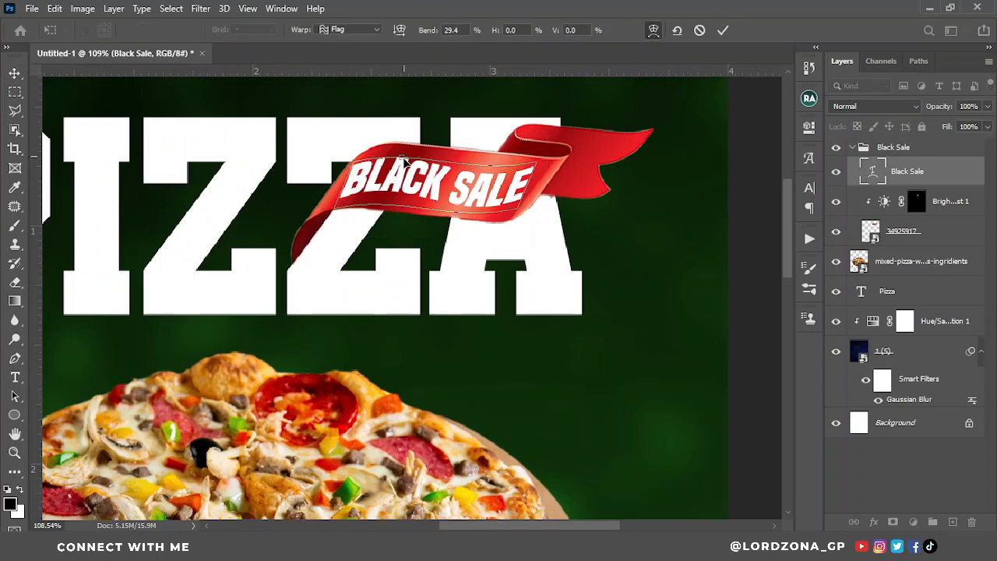
left_click_drag(404, 159, 436, 153)
right_click(418, 169)
left_click(437, 170)
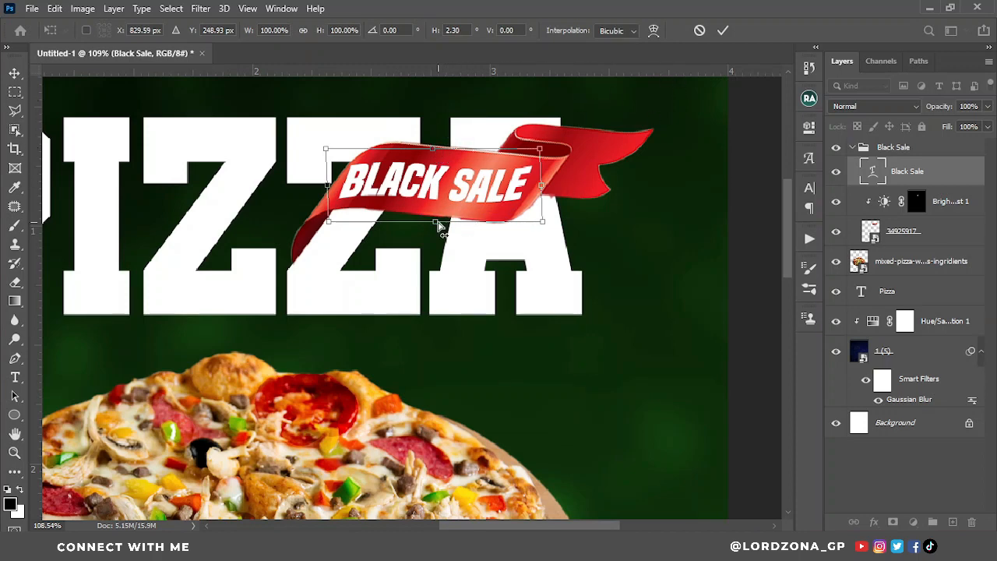
left_click_drag(439, 226, 434, 226)
left_click(723, 30)
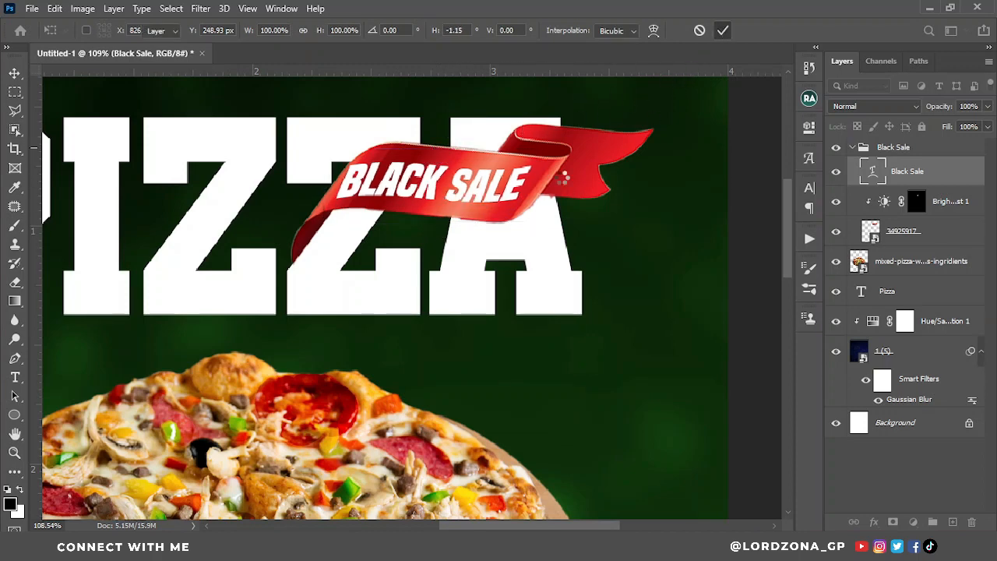
- Nudge the BLACK SALE text slightly right and rotate it by 1.83° to follow the ribbon
scroll(529, 234, "down", 5)
scroll(530, 222, "up", 4)
scroll(535, 226, "up", 2)
key("ctrl+t")
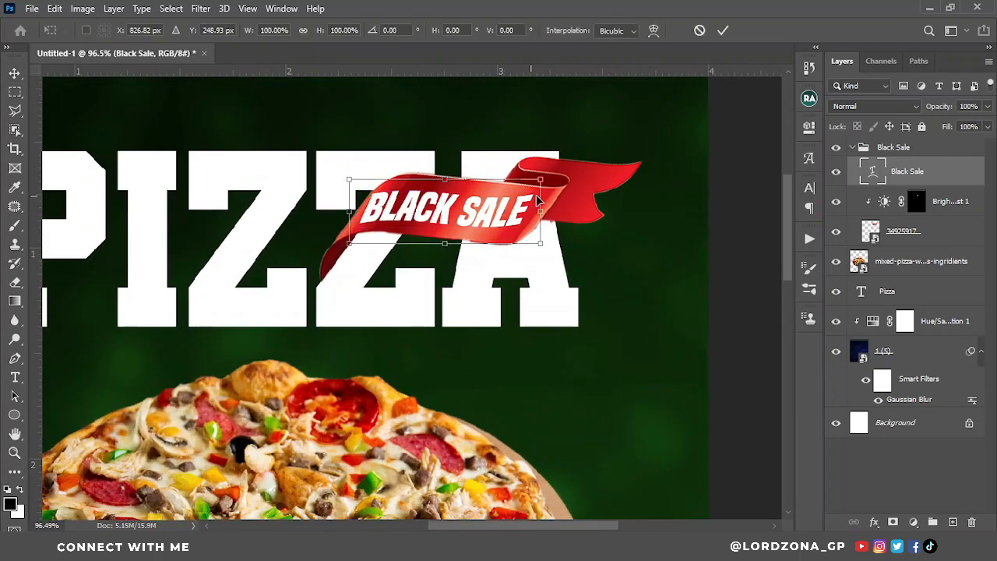
key("Right")
key("Right")
key("Right")
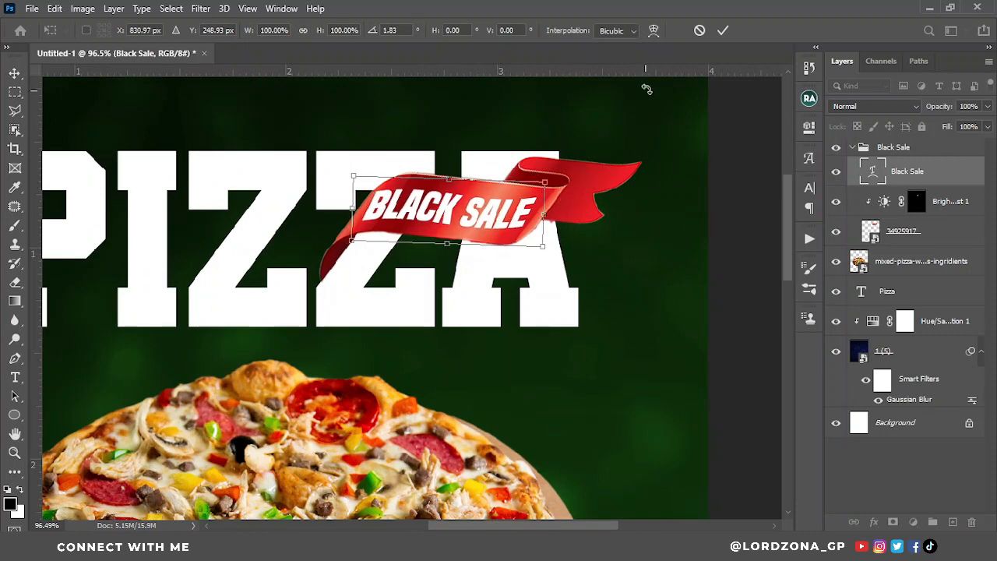
left_click(721, 32)
- Try a black fill on the BLACK SALE text and open the Save As dialog
scroll(580, 296, "down", 3)
key("alt+BackSpace")
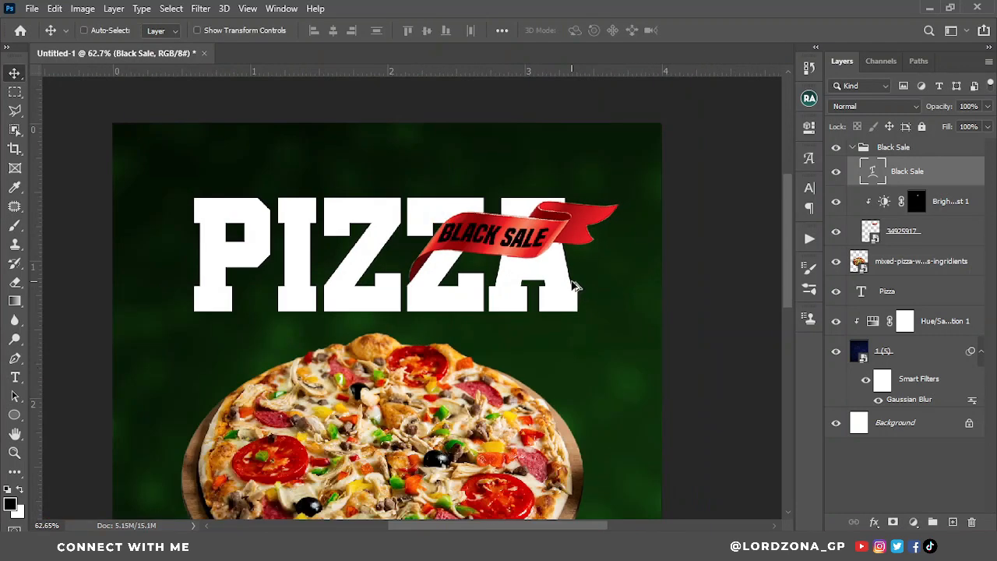
scroll(580, 292, "down", 3)
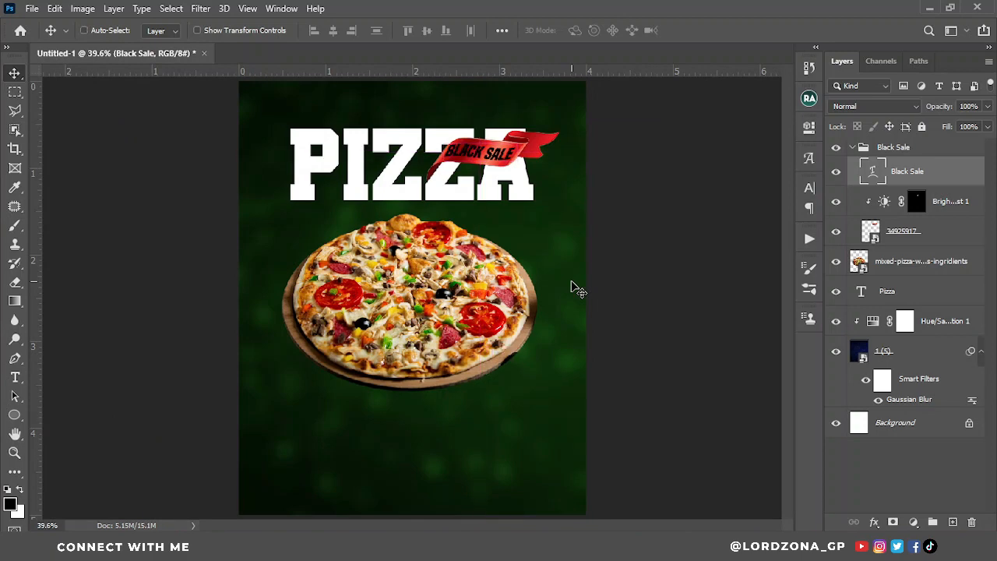
scroll(572, 289, "down", 2)
scroll(561, 311, "up", 3)
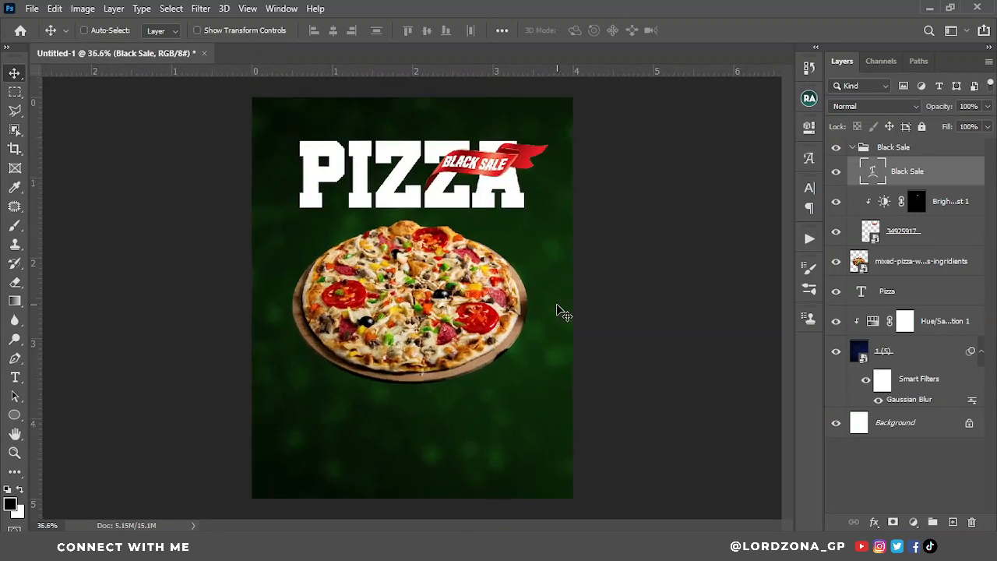
scroll(549, 331, "up", 1)
key("ctrl+s")
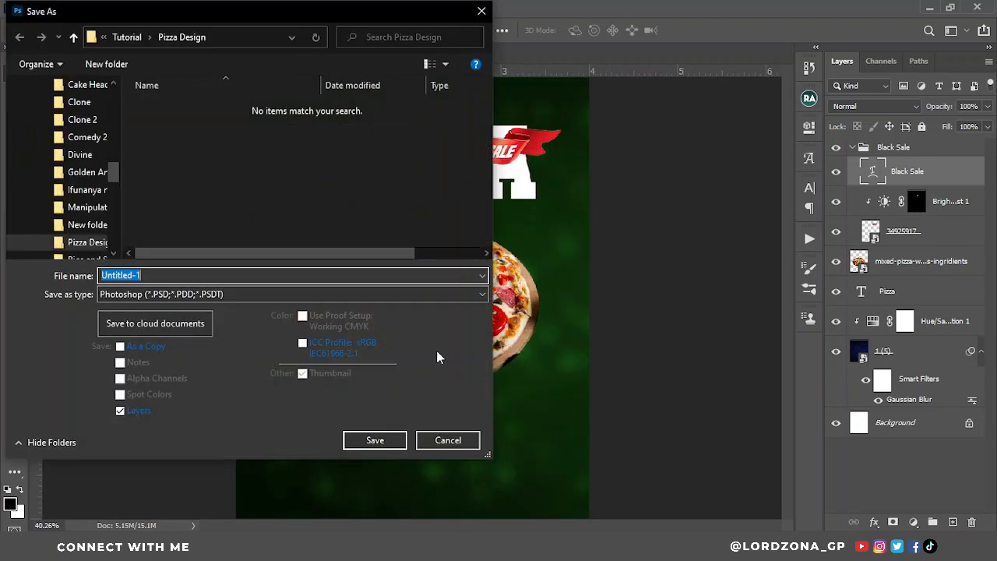
left_click(446, 438)
- Switch to File Explorer and place the award badge image pngwing.com (15) from the Effect folder onto the poster, above the Black Sale group
key("alt+Tab")
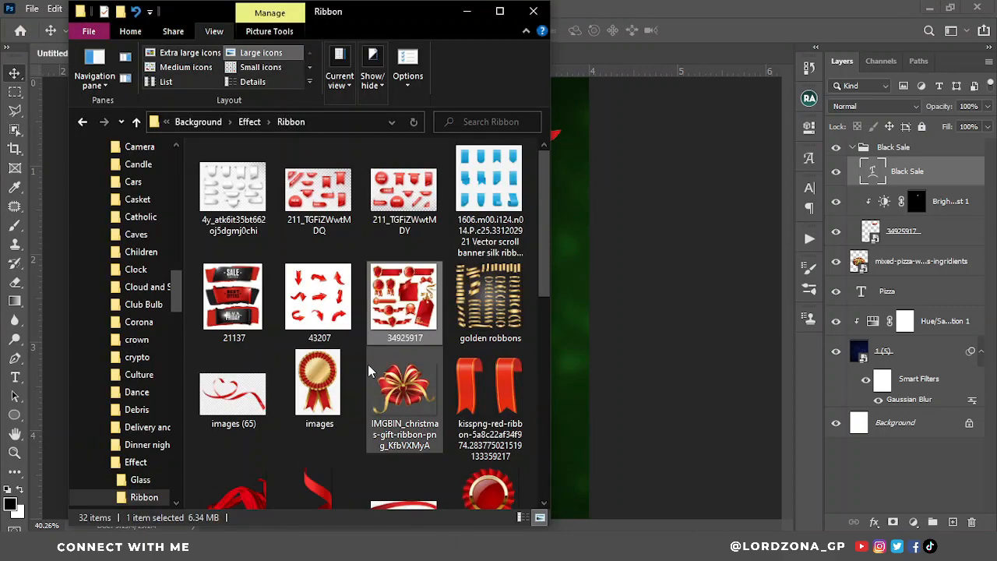
scroll(373, 364, "down", 5)
scroll(373, 363, "up", 5)
scroll(374, 364, "down", 5)
scroll(374, 364, "up", 5)
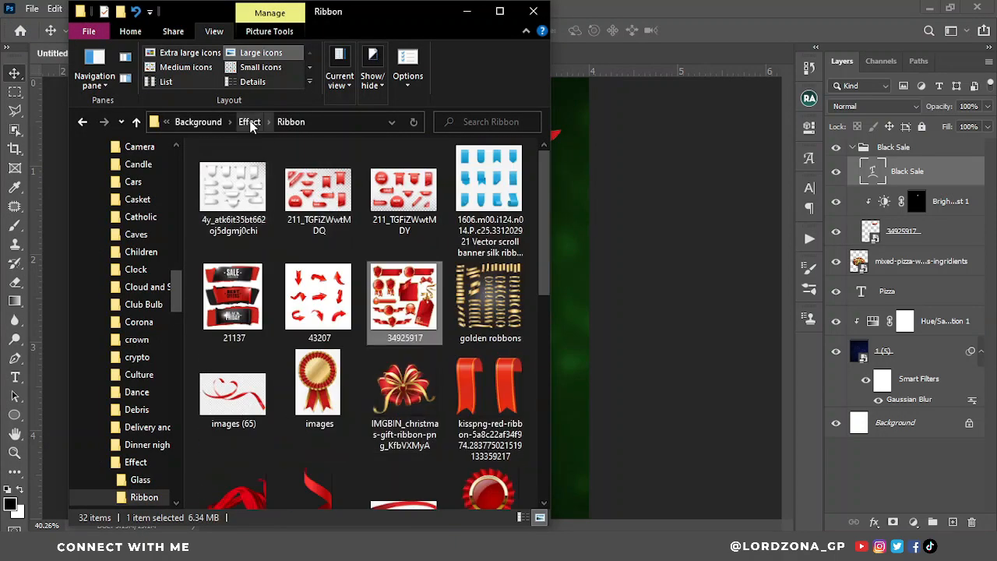
left_click(249, 122)
scroll(327, 241, "down", 10)
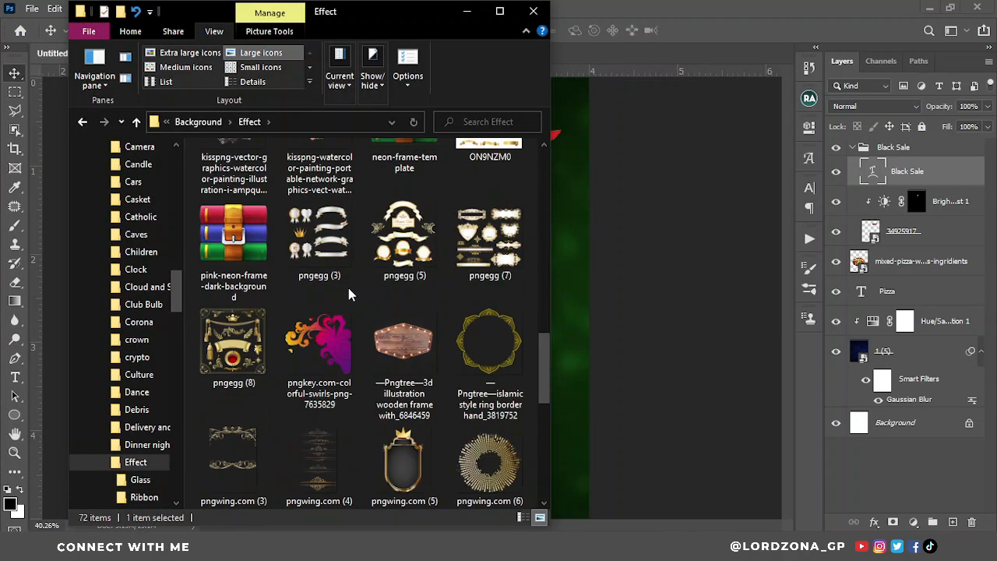
left_click(415, 265)
left_click_drag(403, 265, 574, 240)
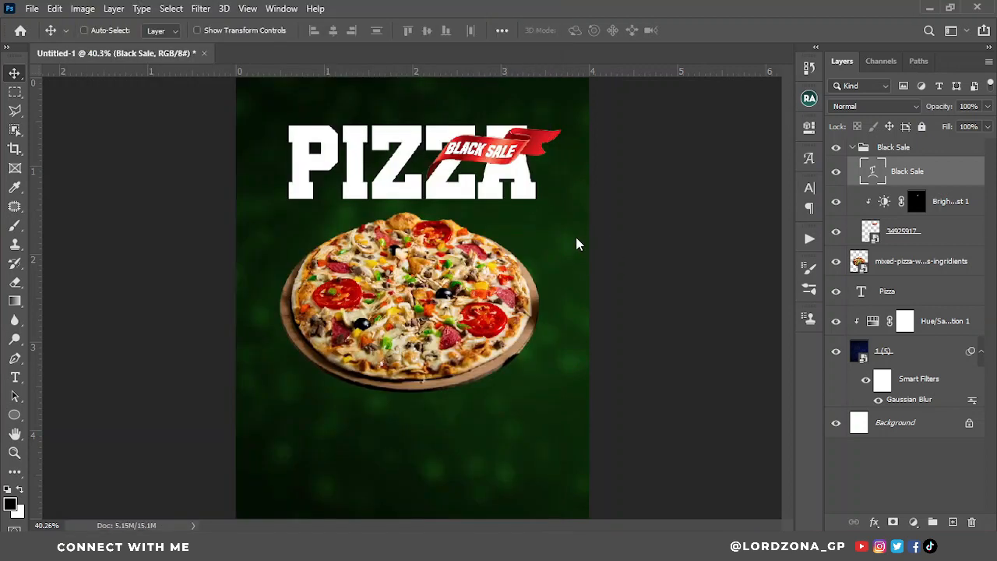
left_click(696, 29)
left_click(852, 178)
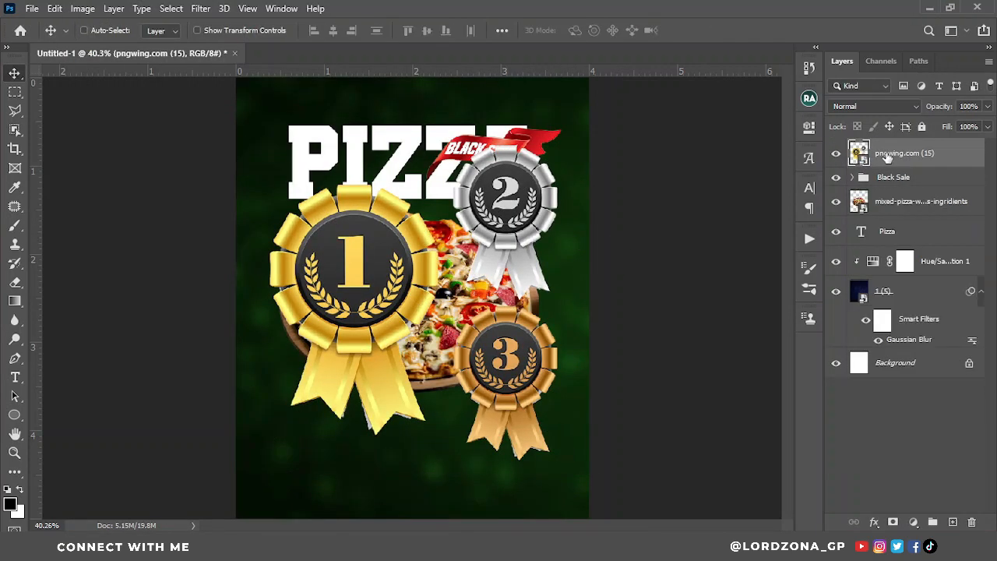
- Move the award badge image slightly down and to the right over the pizza
scroll(421, 259, "down", 4)
left_click_drag(419, 257, 431, 293)
scroll(427, 312, "up", 4)
- Lasso the silver 2 and bronze 3 badges with a 0 px feather and hide them with a layer mask
left_click(15, 111)
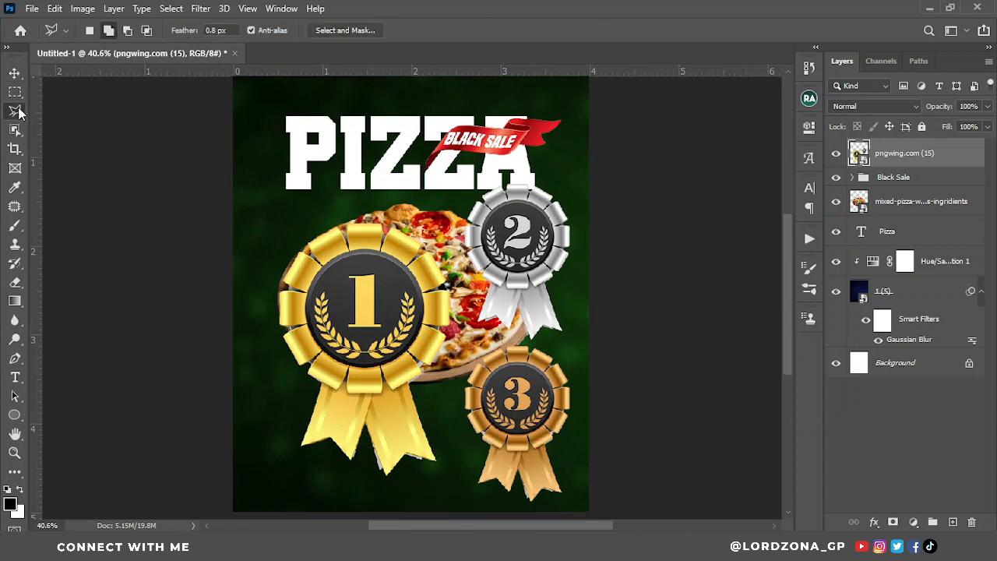
left_click_drag(179, 35, 168, 36)
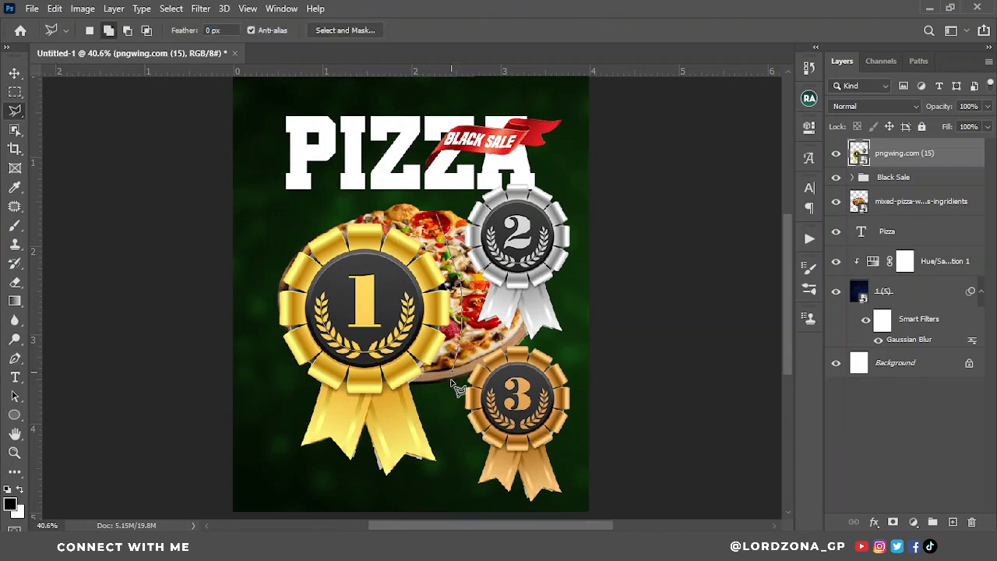
mouse_move(483, 511)
left_mouse_down()
mouse_move(625, 412)
mouse_move(616, 234)
mouse_move(483, 160)
left_mouse_up()
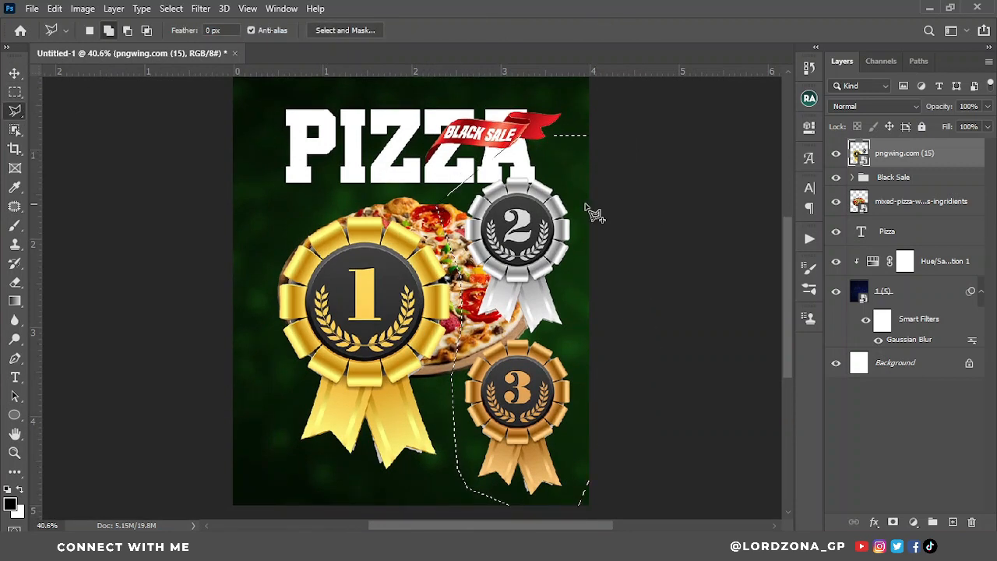
left_click(893, 522)
key("ctrl+i")
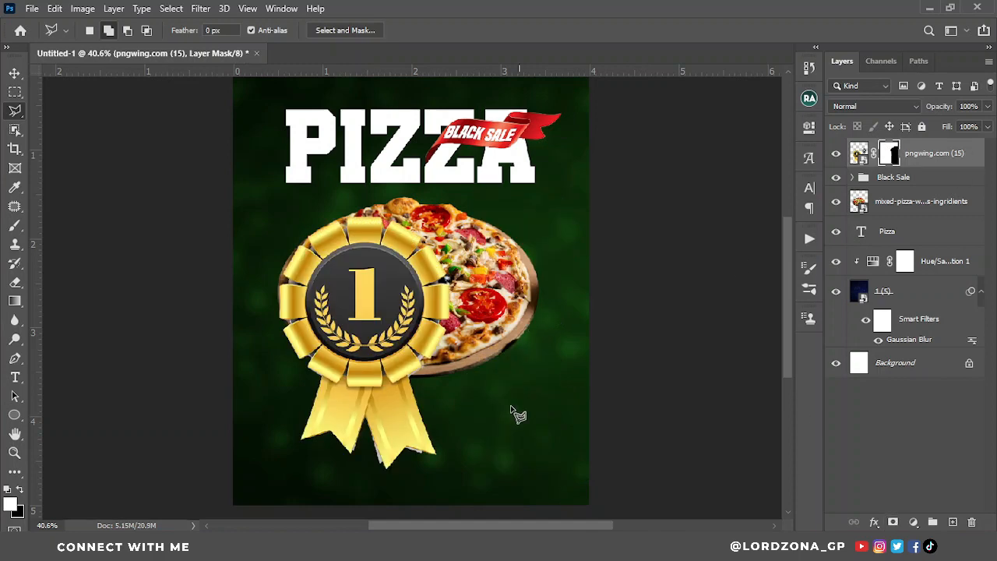
- Mask out the grey leftover fringes along the tails of the gold badge's ribbon using lasso selections
scroll(514, 413, "up", 5)
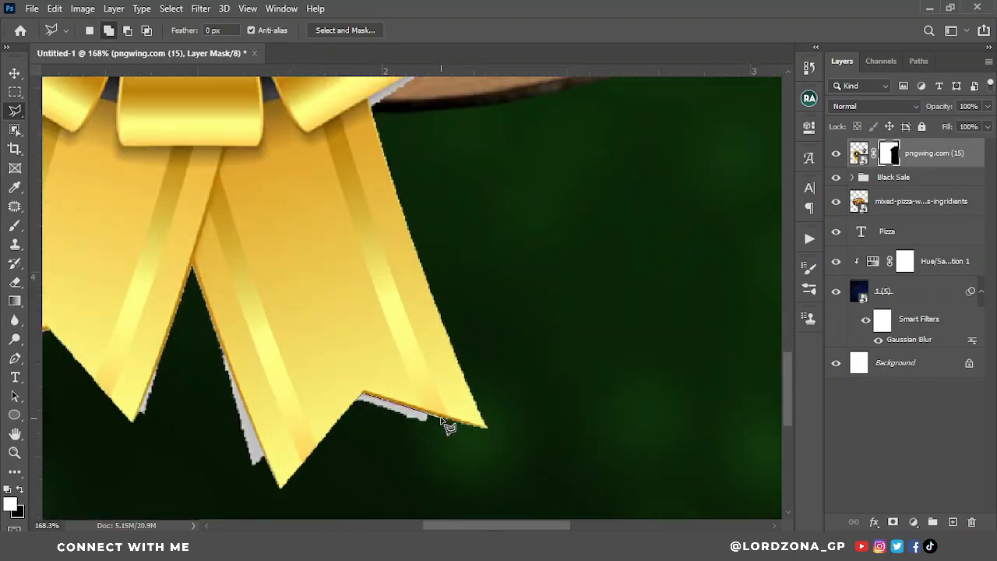
key("Delete")
scroll(363, 412, "up", 1)
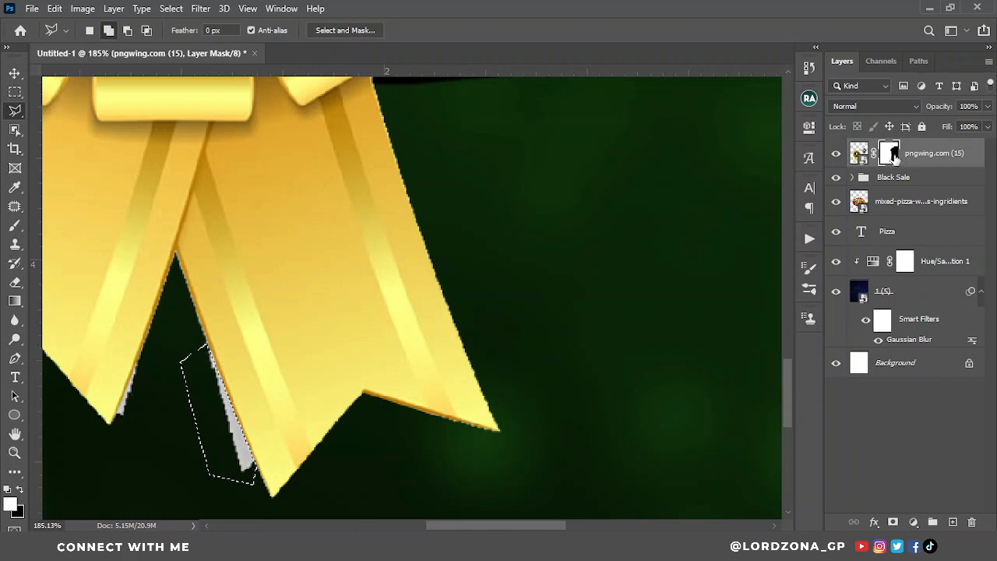
key("Delete")
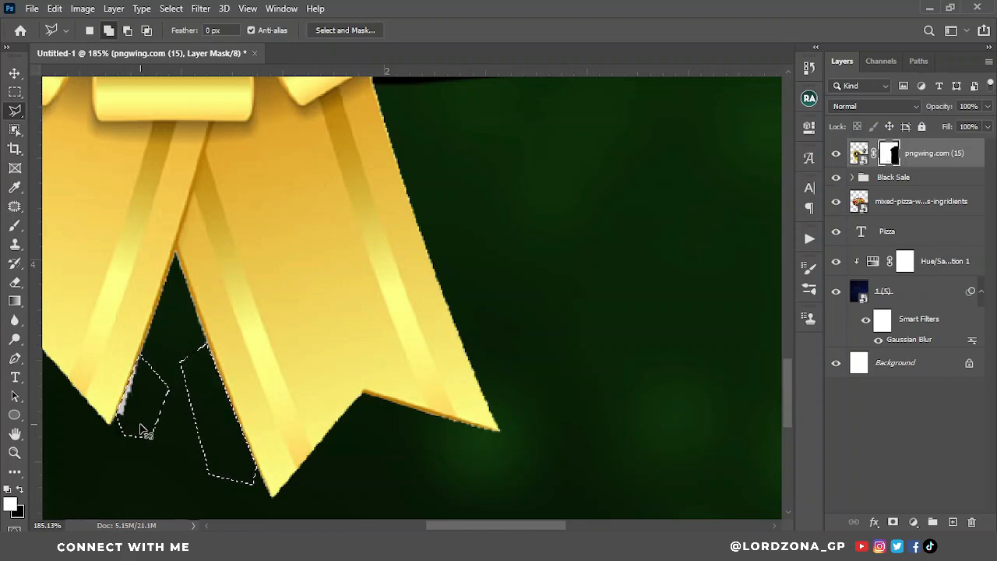
- Paint black on the badge's mask with a size 6 brush at 100% opacity to remove the grey fringe around the gold pleats
scroll(335, 409, "down", 10)
scroll(354, 269, "up", 8)
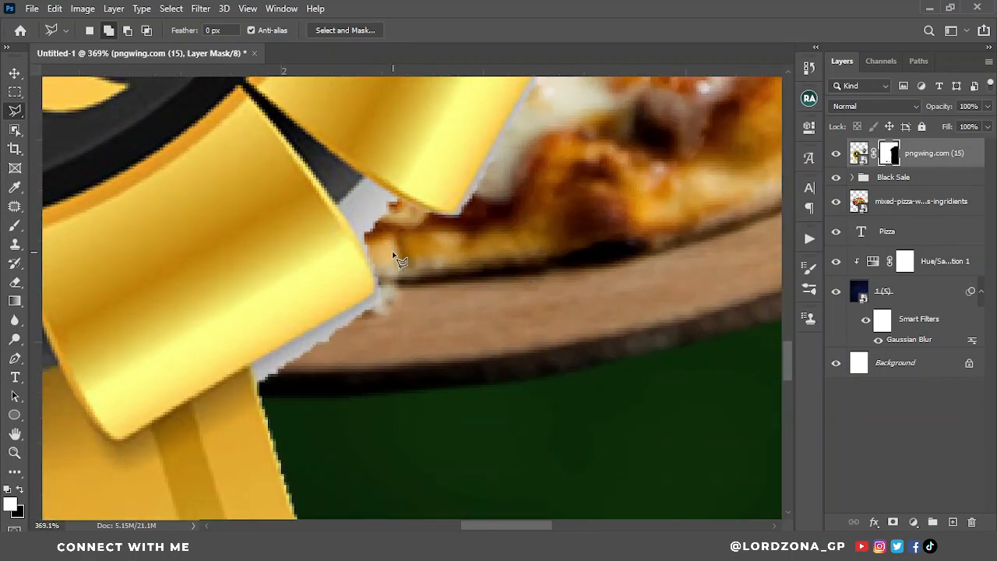
key("b")
right_click(396, 255)
left_click(705, 15)
scroll(372, 331, "up", 3)
key("bracketleft")
key("bracketleft")
key("bracketleft")
key("bracketleft")
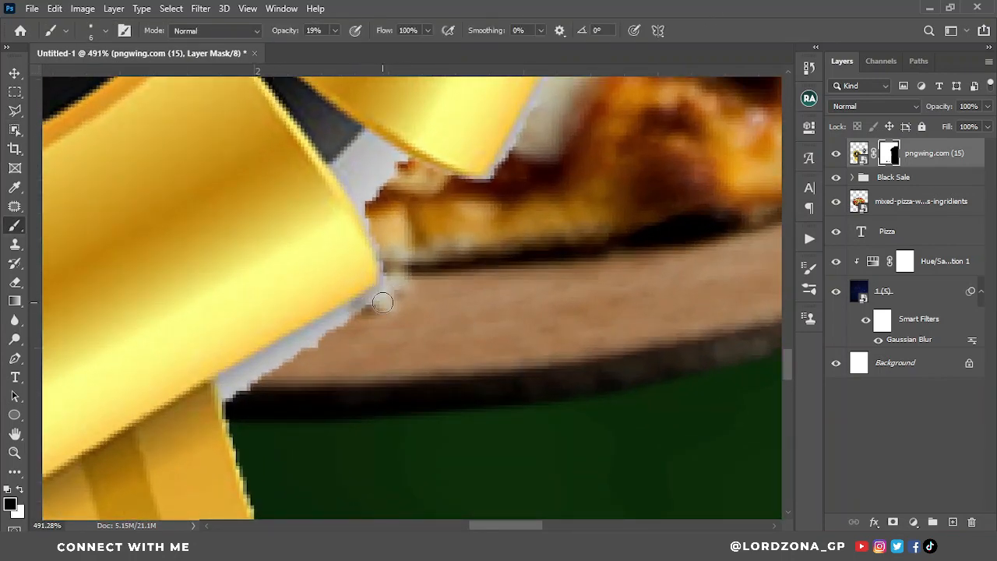
left_click_drag(376, 299, 243, 375)
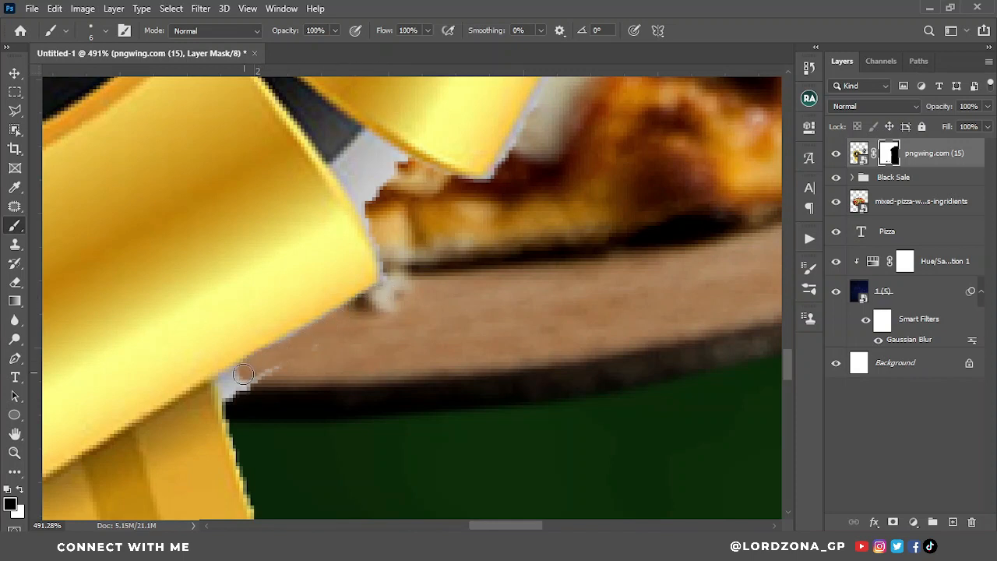
left_click_drag(384, 248, 352, 182)
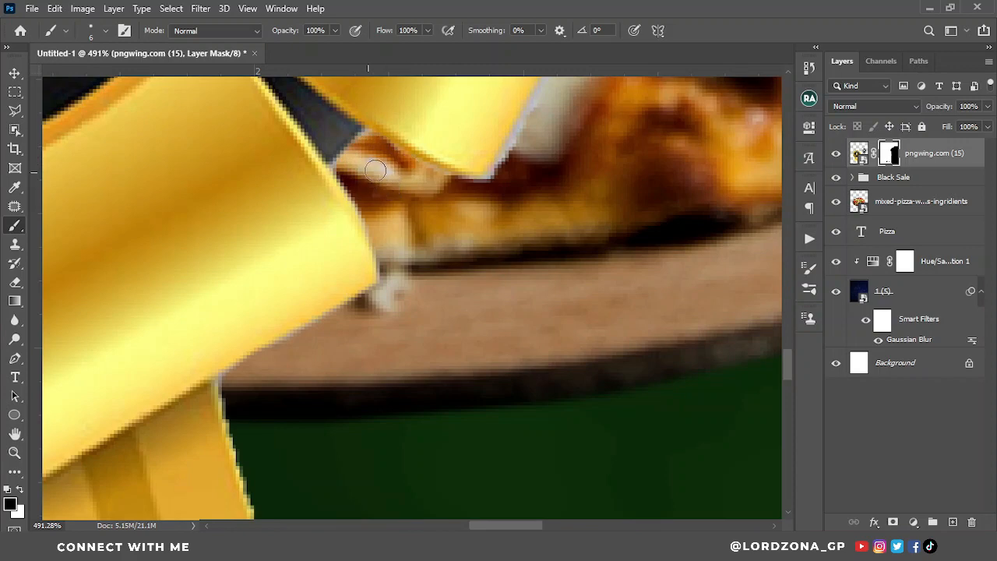
scroll(390, 180, "down", 5)
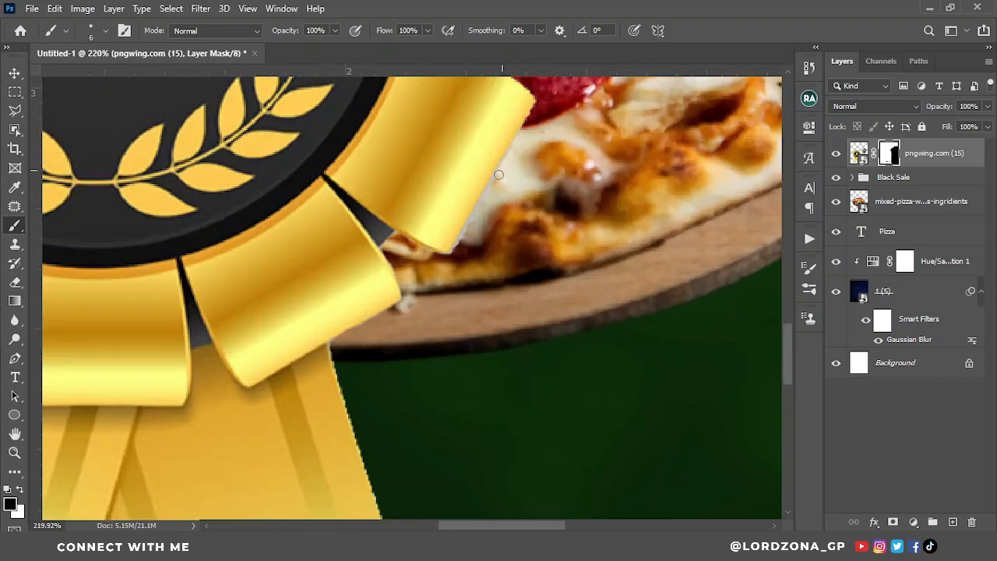
scroll(389, 254, "down", 10)
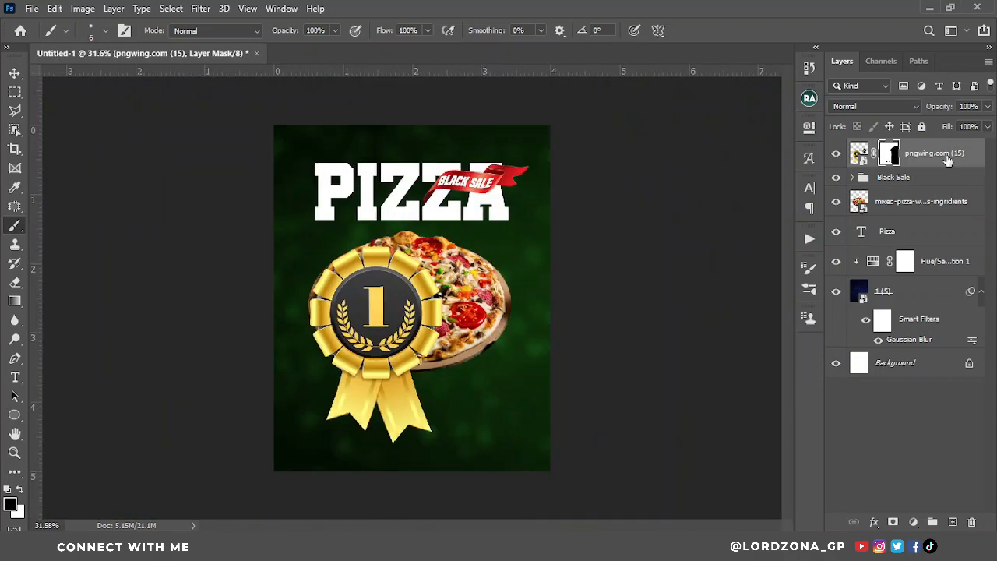
- Convert the masked award badge to a smart object and move it to the right over the pizza
right_click(947, 161)
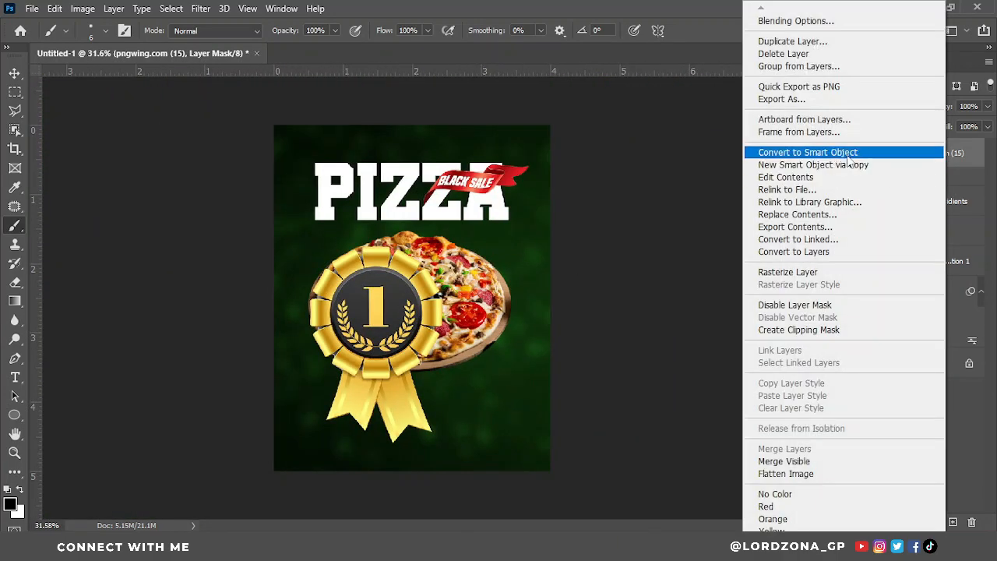
left_click(845, 154)
left_click(14, 74)
left_click_drag(414, 328, 480, 335)
scroll(467, 348, "up", 1)
scroll(475, 354, "up", 5)
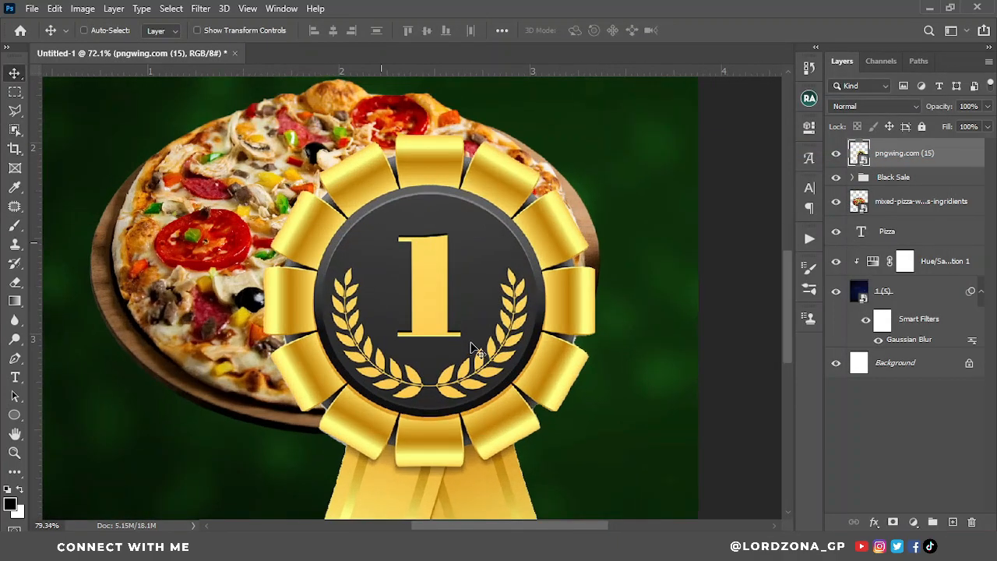
- Rasterize the badge layer and remove the number 1 from its dark centre with the Patch tool
right_click(896, 159)
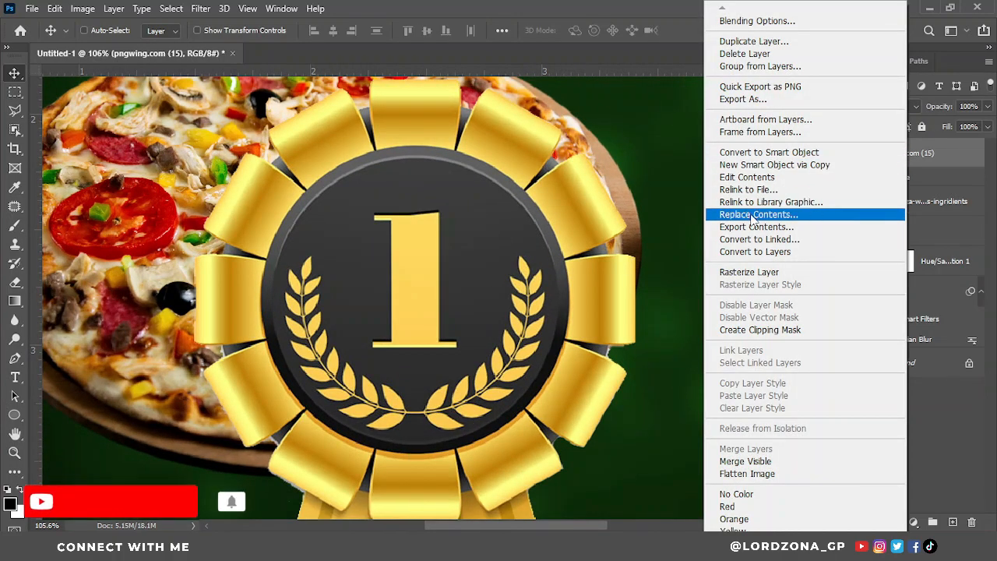
left_click(748, 272)
scroll(440, 293, "down", 3)
scroll(440, 292, "down", 1)
key("j")
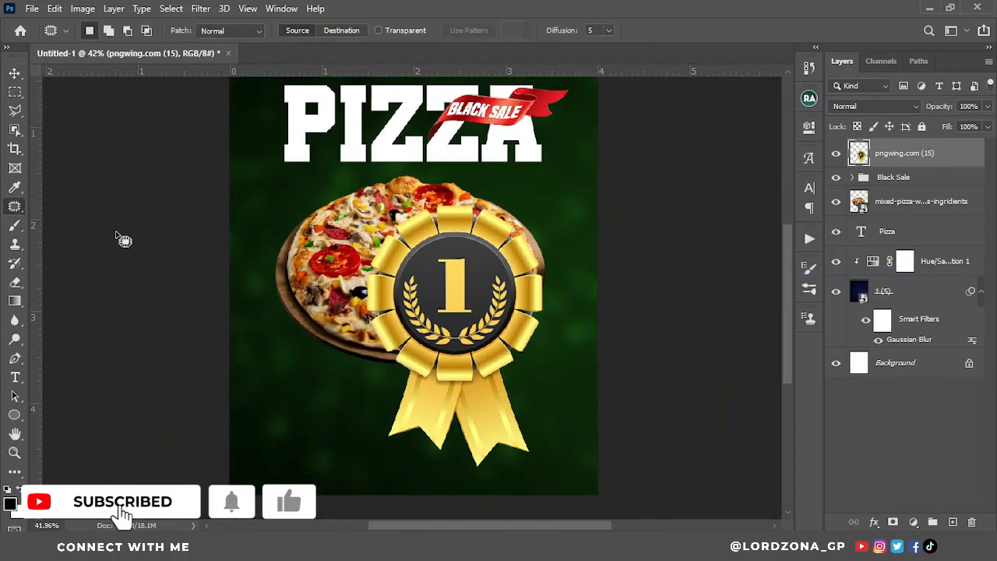
scroll(482, 250, "up", 3)
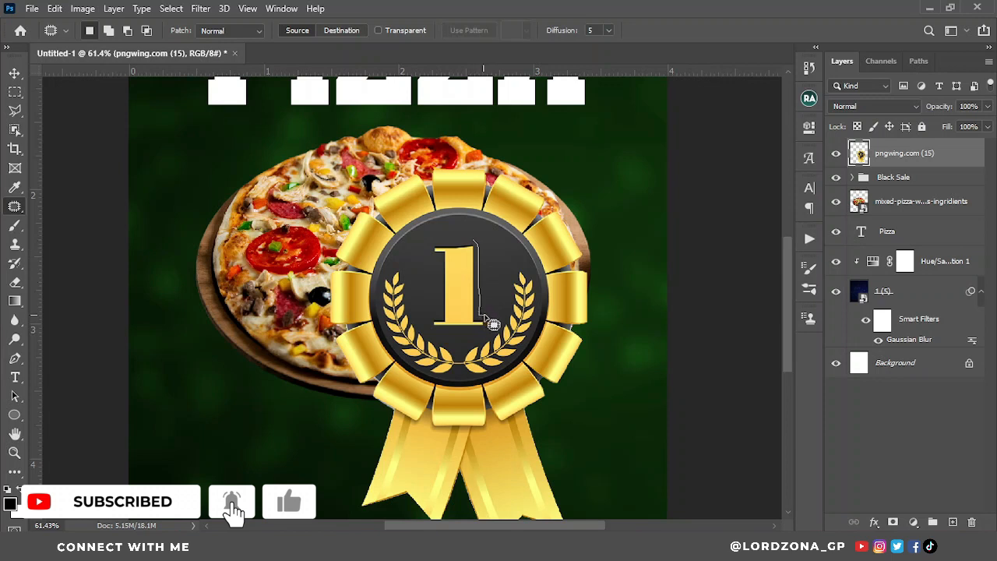
left_click_drag(493, 323, 437, 336)
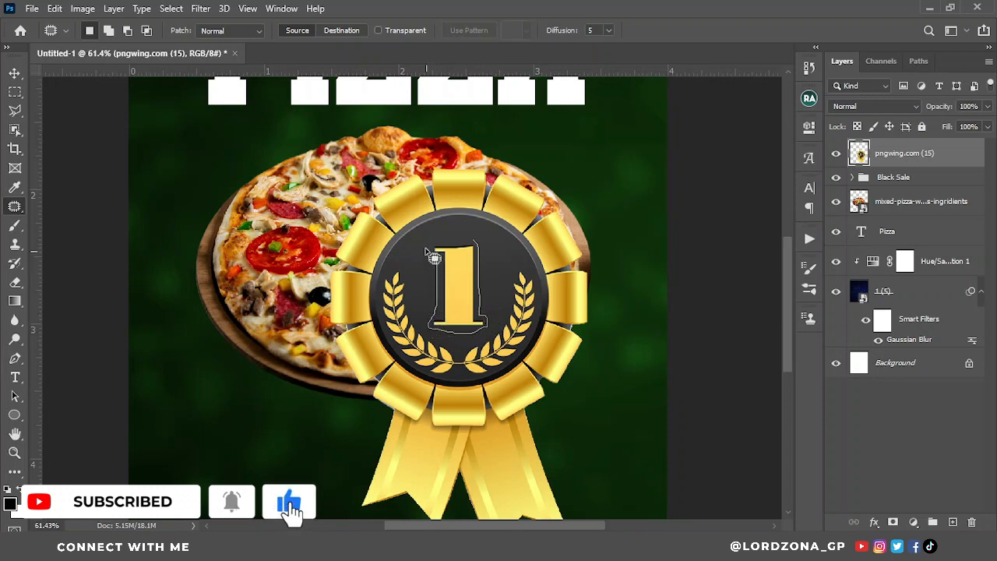
left_click_drag(426, 250, 468, 292)
key("ctrl+d")
- Patch out the gold laurel wreath around the badge's dark centre using the clean grey area as source
scroll(479, 300, "up", 5)
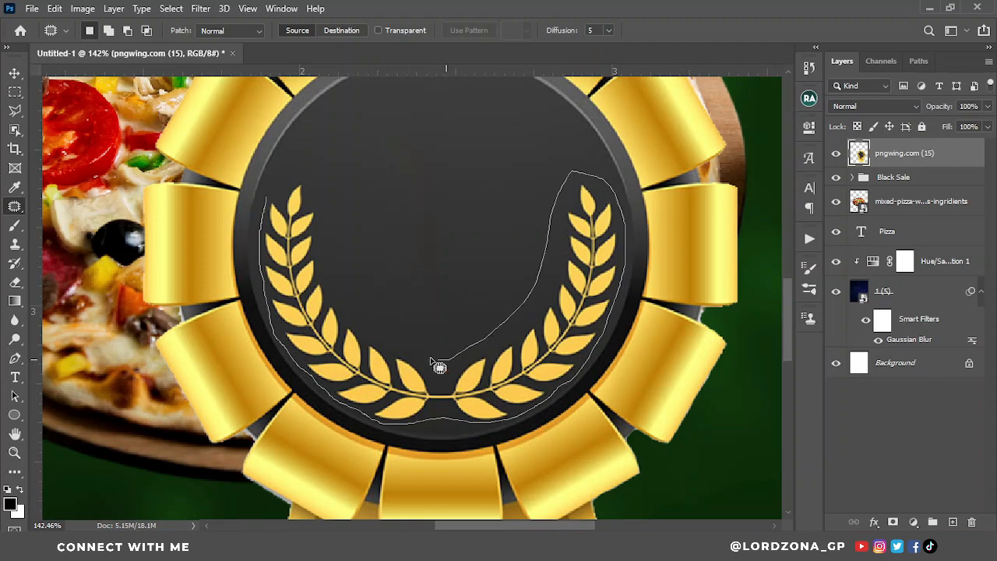
left_click_drag(302, 181, 301, 179)
left_click_drag(338, 216, 439, 381)
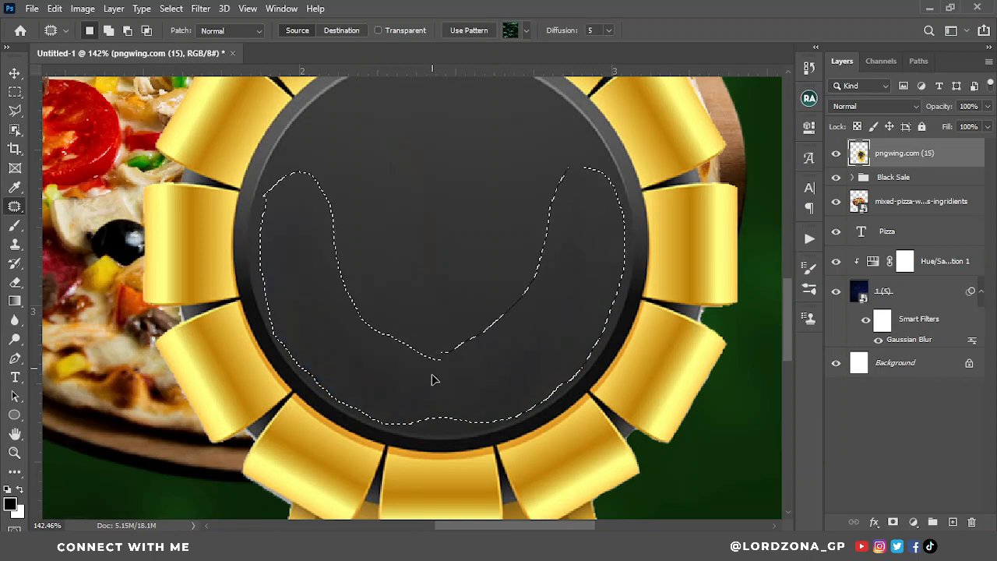
key("ctrl+d")
scroll(434, 366, "down", 5)
left_click(14, 73)
scroll(460, 313, "down", 3)
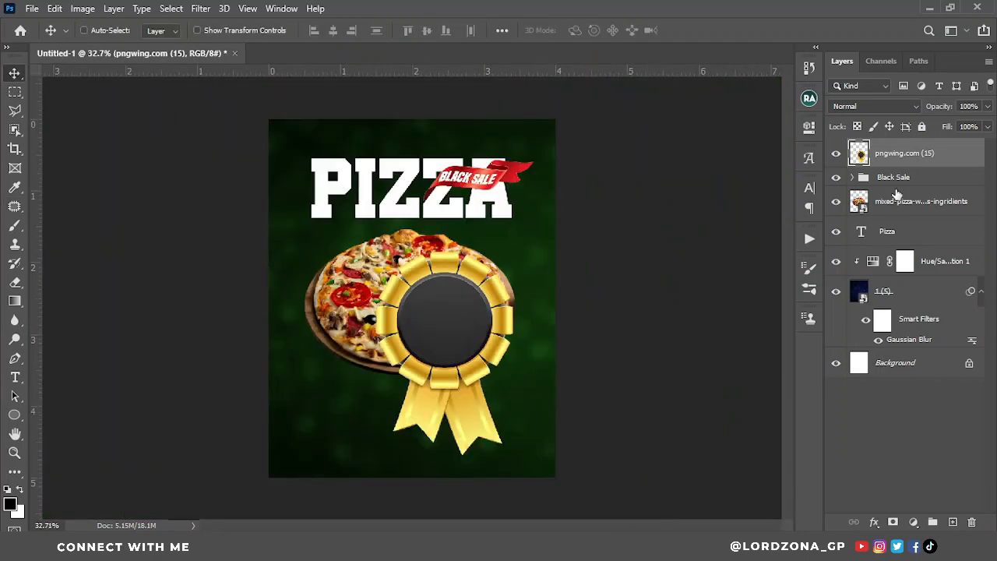
- Convert the blank badge to a smart object and scale it down near the pizza's lower right edge
right_click(945, 158)
left_click(787, 200)
key("ctrl+t")
left_click_drag(501, 256, 500, 356)
left_click(698, 30)
key("ctrl+0")
- Hide the badge layer and move the Pizza text layer above the pizza image layer
left_click(836, 153)
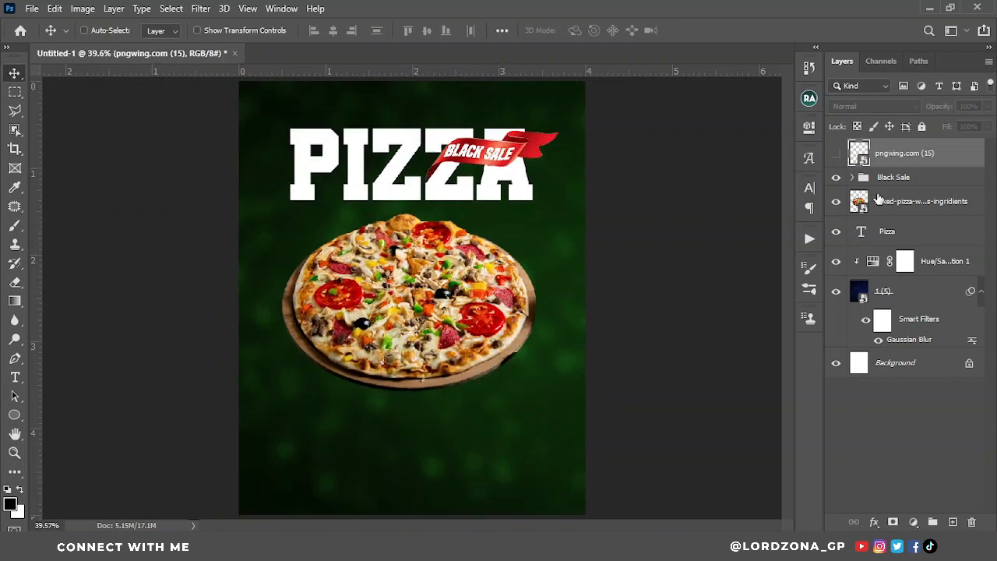
left_click(906, 204)
left_click_drag(899, 235, 901, 190)
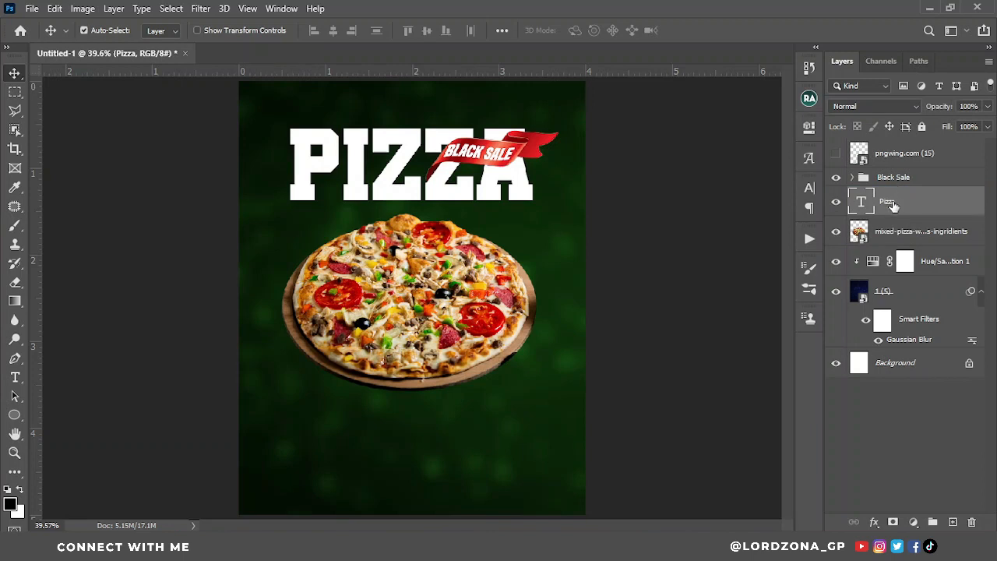
- Put the Pizza text layer in a new group named Name and collapse the group
key("ctrl+j")
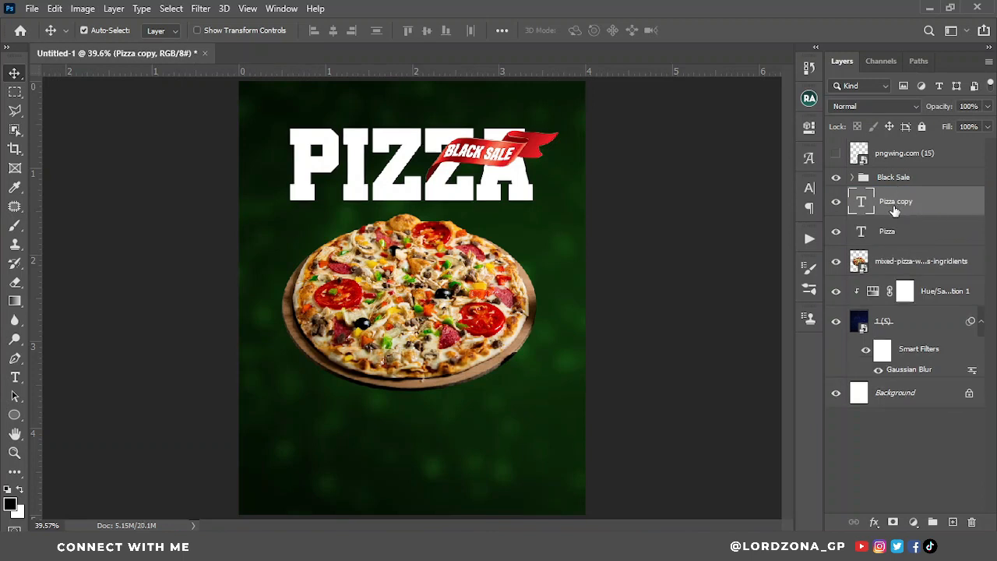
key("Delete")
key("ctrl+g")
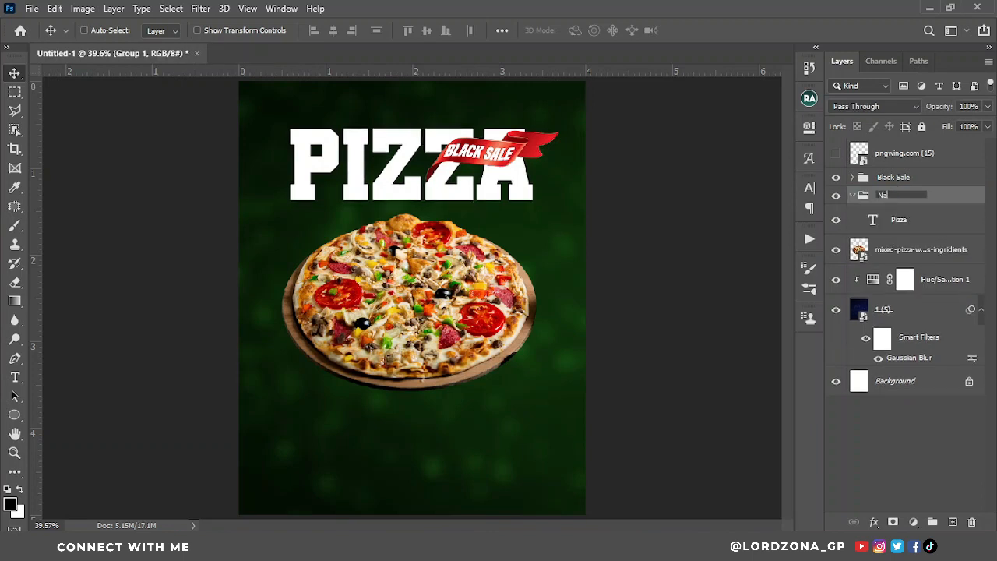
left_click(852, 195)
- Put the pizza image in a group named Pizza Image and add an empty layer beneath the pizza
left_click(888, 222)
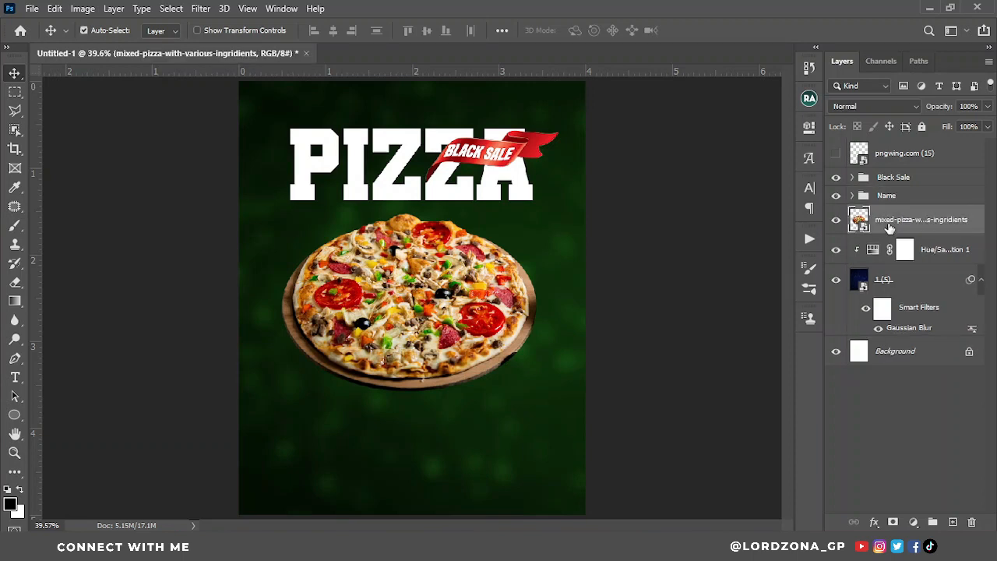
key("ctrl+g")
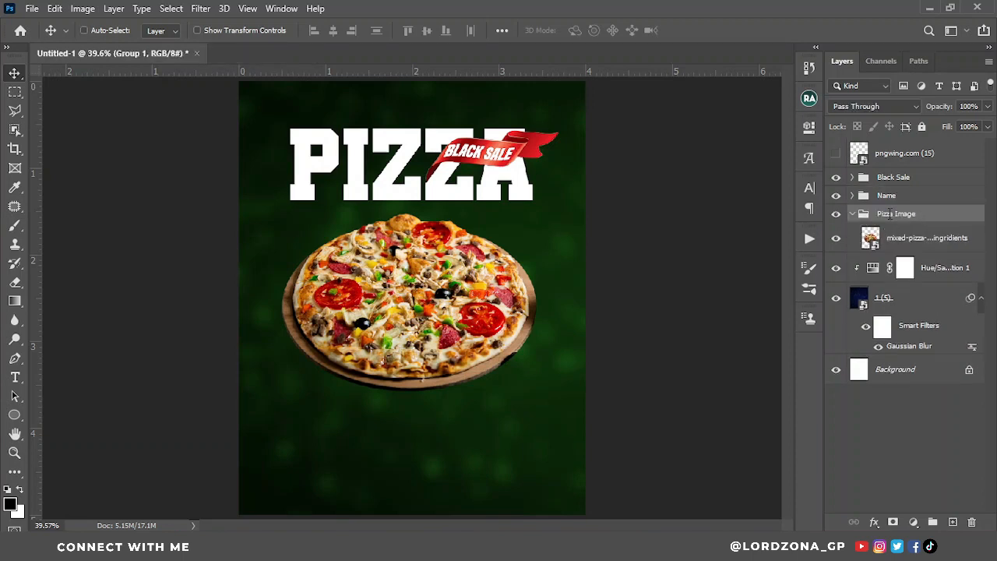
left_click(901, 232)
left_click(952, 522, "ctrl")
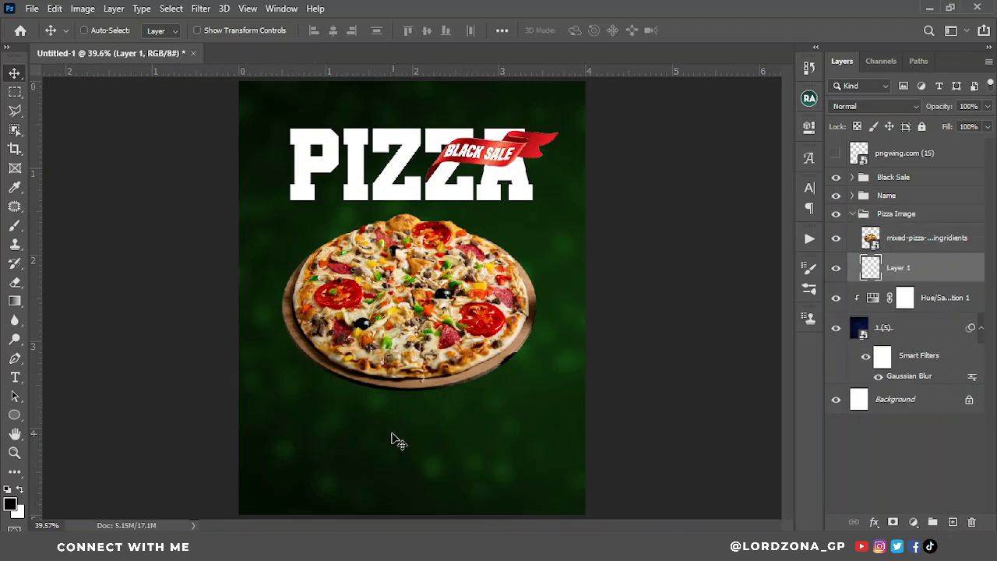
- Switch to the Brush tool and set the foreground colour to a medium green
key("b")
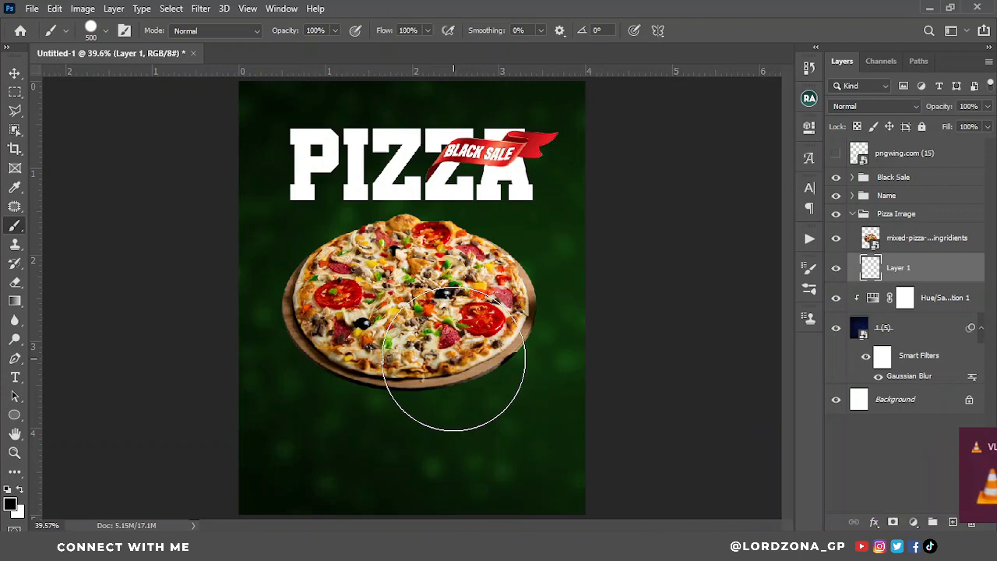
key("bracketright")
key("bracketright")
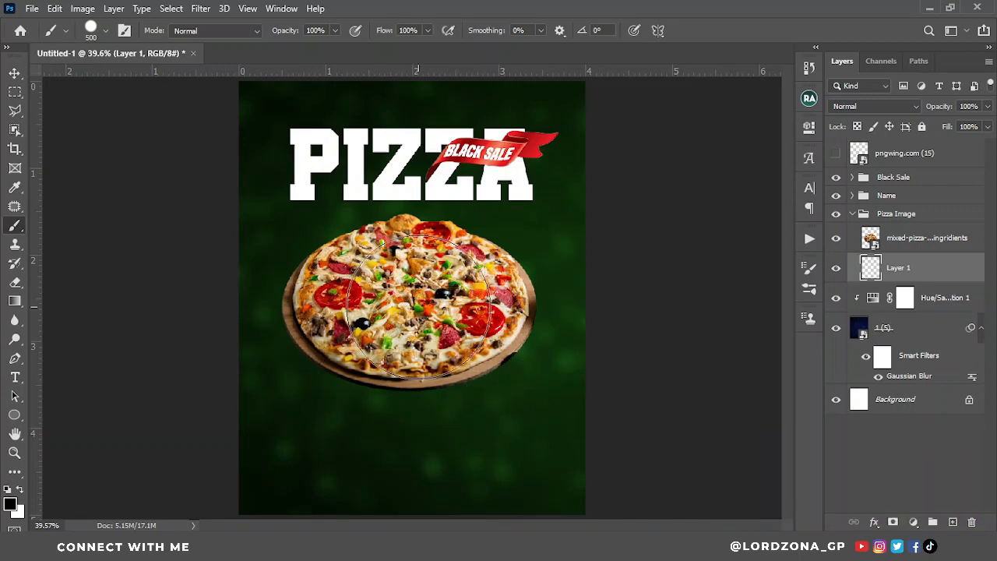
left_click(11, 504)
left_click(512, 357)
mouse_move(758, 267)
left_mouse_down()
mouse_move(774, 231)
mouse_move(763, 249)
mouse_move(751, 247)
left_mouse_up()
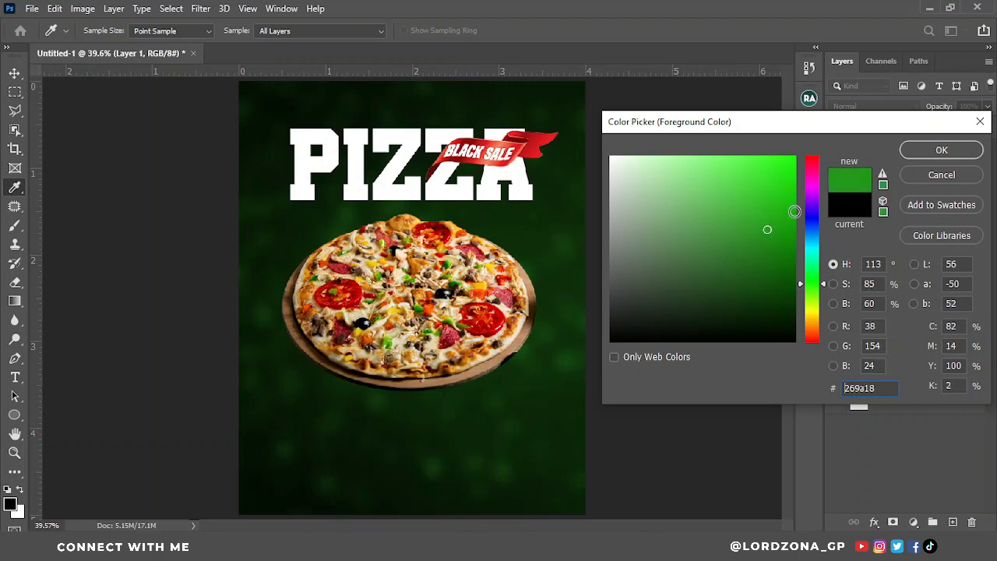
left_click(941, 150)
- Paint a green glow behind the pizza's centre with a 600 px Soft Round brush at 0% hardness
right_click(433, 291)
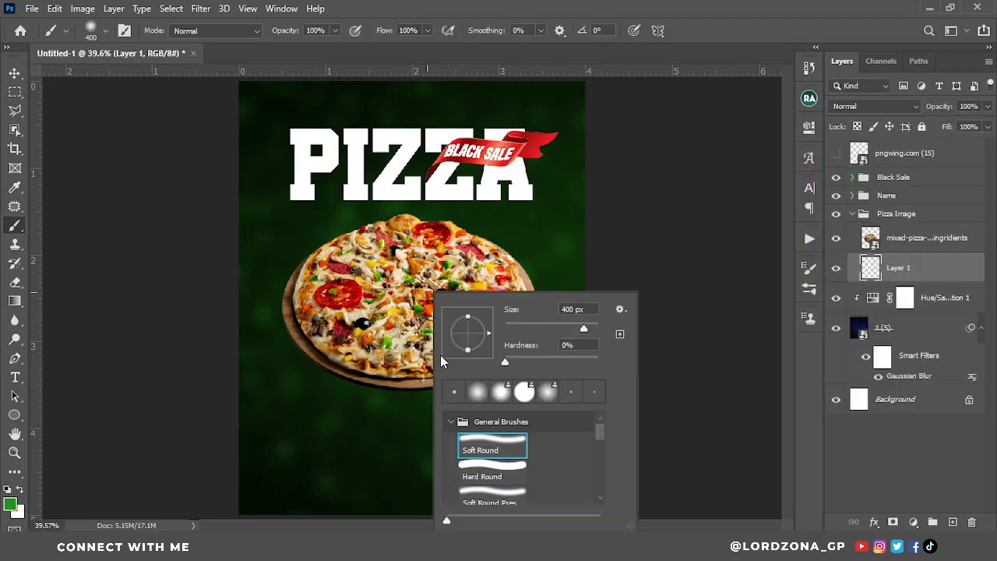
left_click(714, 38)
key("bracketright")
key("bracketright")
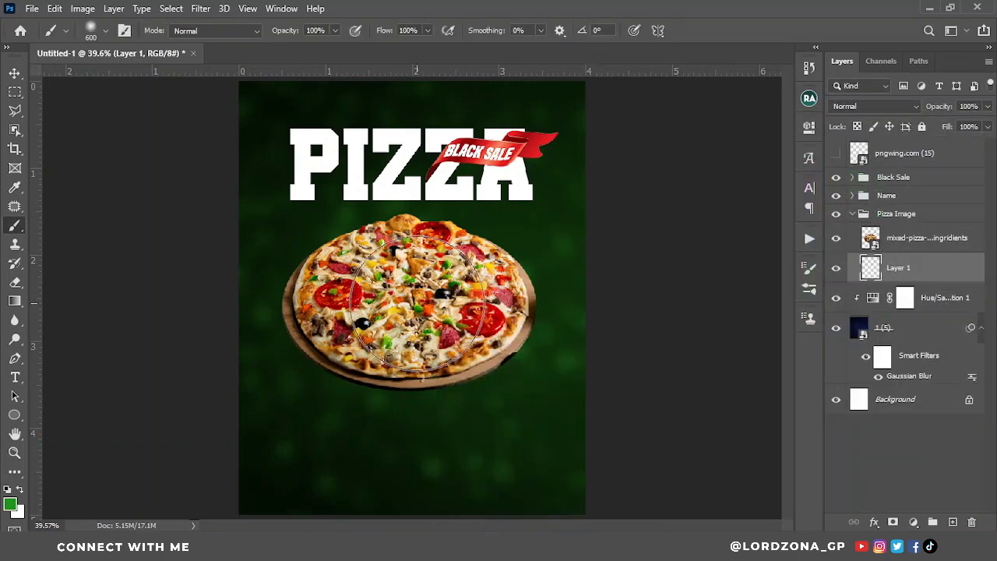
left_click(420, 301)
left_click(420, 300)
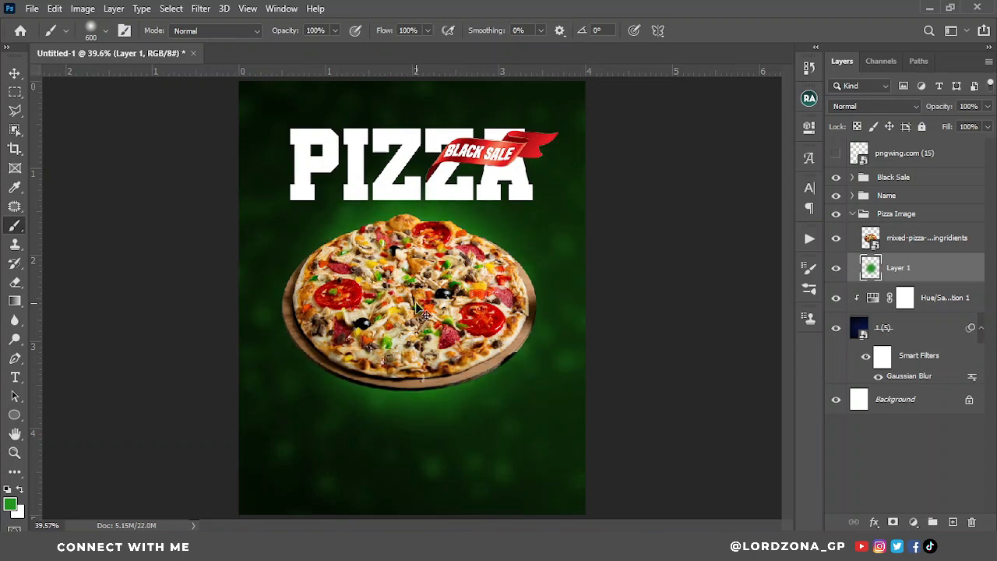
- Stretch the green glow horizontally to about 127% of its width
key("v")
key("ctrl+t")
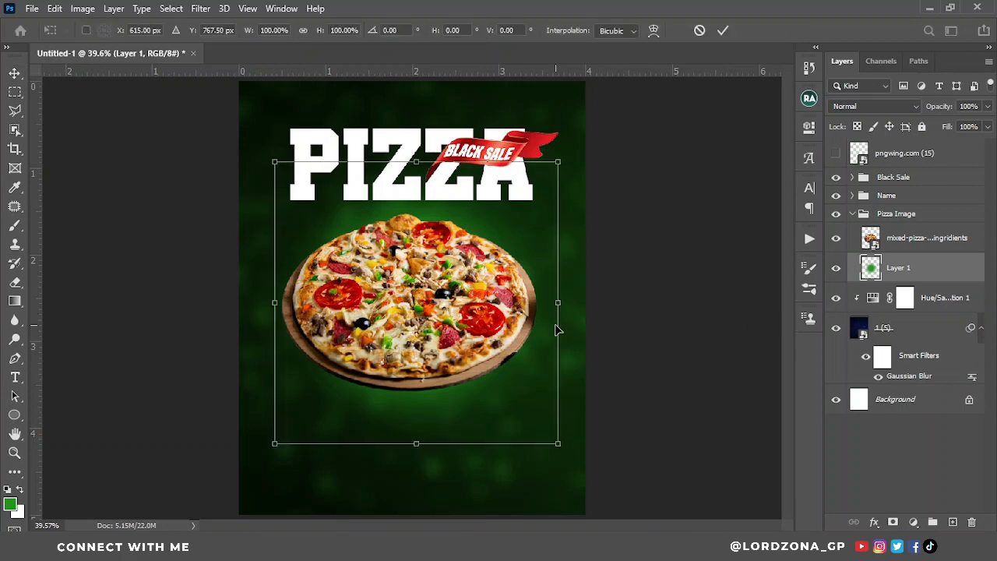
left_click_drag(559, 300, 596, 301)
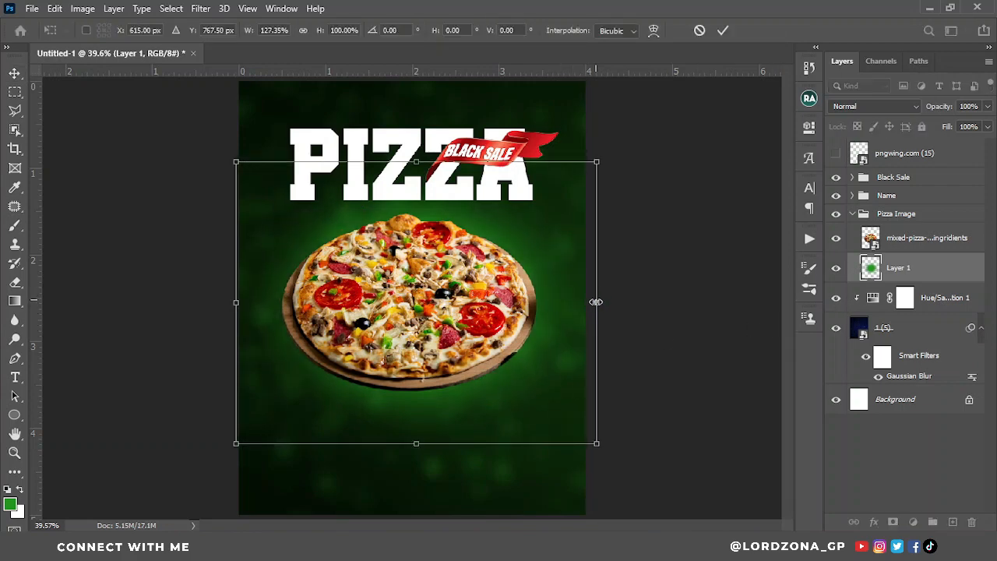
left_click(718, 31)
- Set the glow layer's blend mode to Screen and compare the poster with the glow hidden and shown
left_click(873, 106)
left_click(849, 230)
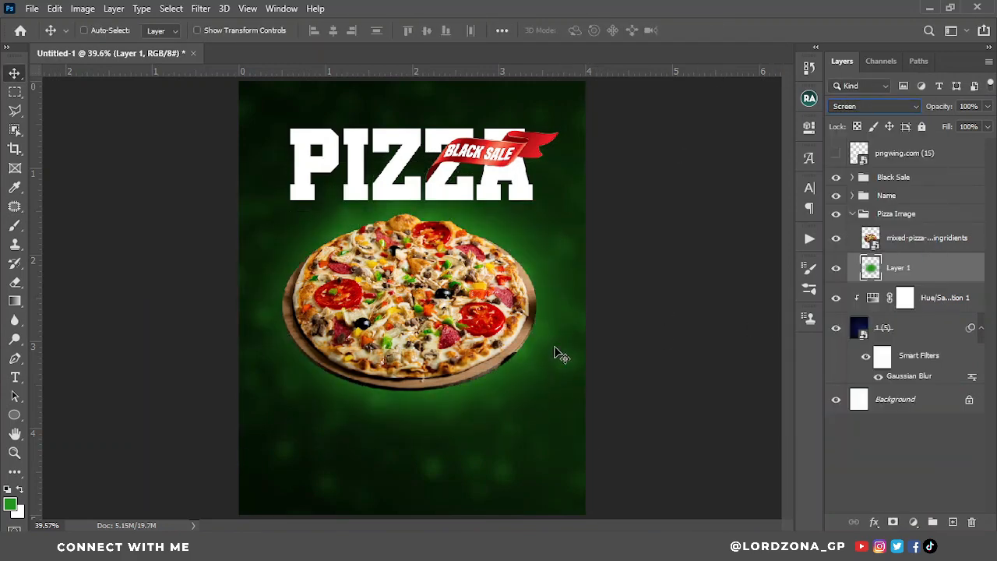
key("ctrl+minus")
key("ctrl+minus")
left_click(835, 268)
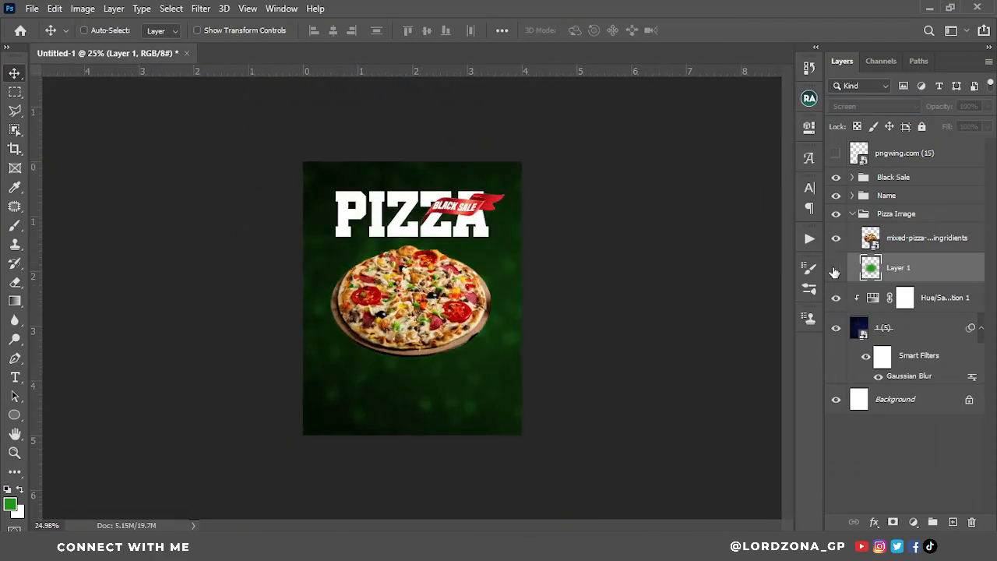
left_click(835, 268)
key("ctrl+plus")
scroll(479, 422, "up", 1)
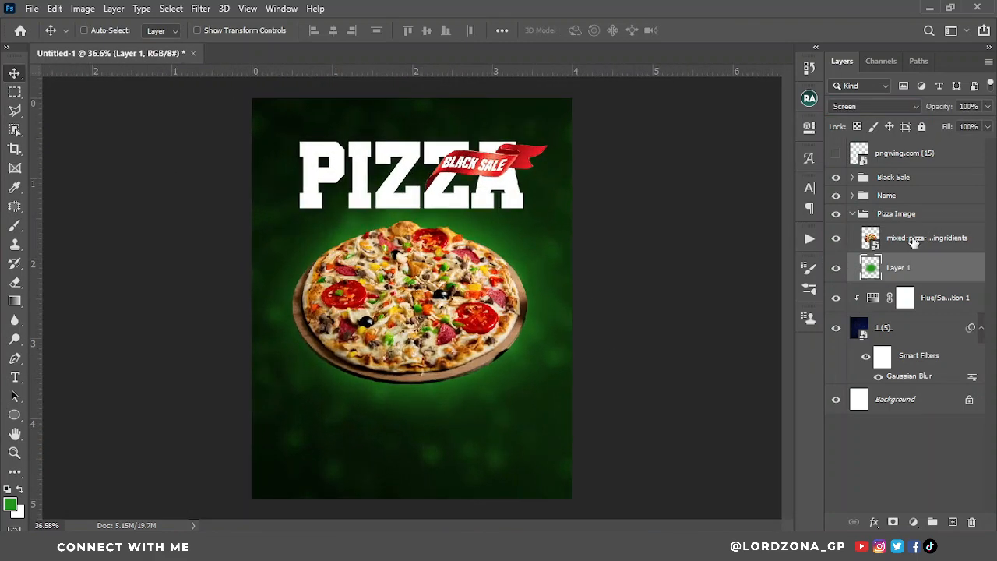
- Add a Brightness/Contrast adjustment clipped to the pizza image with the brightness set to 27
left_click(927, 237)
left_click(912, 521)
left_click(919, 313)
left_click(684, 370)
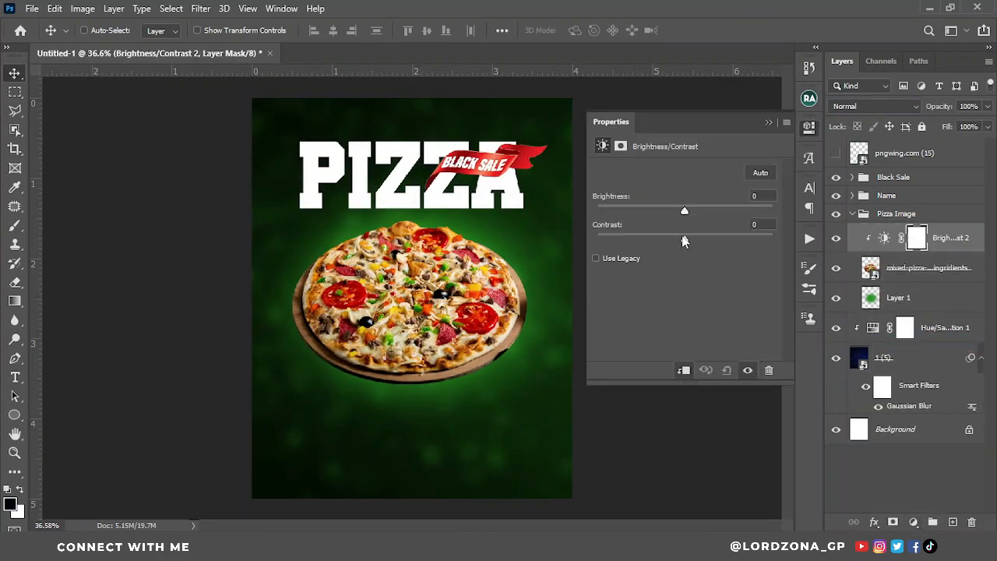
mouse_move(684, 211)
left_mouse_down()
mouse_move(712, 211)
mouse_move(701, 211)
left_mouse_up()
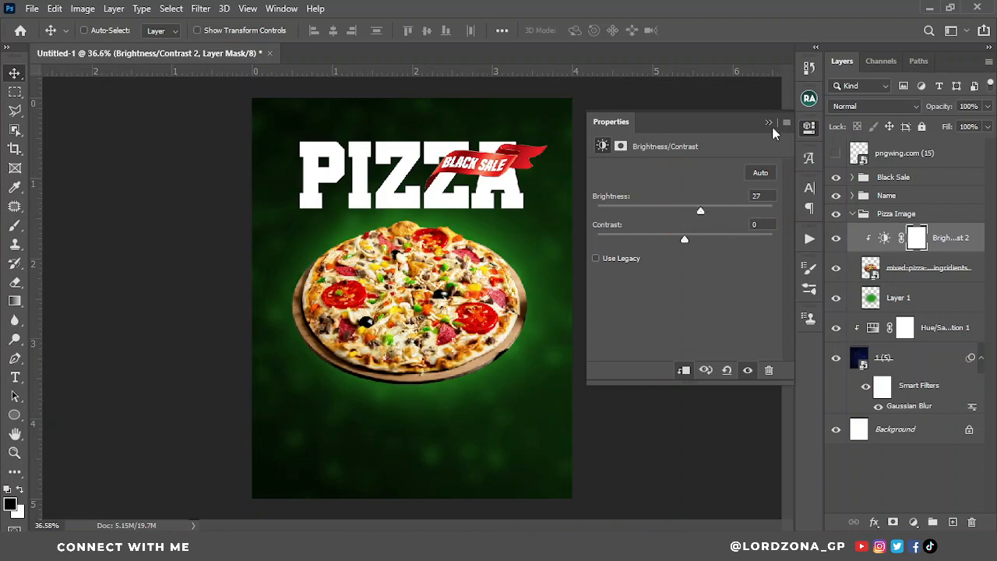
left_click(769, 123)
scroll(444, 412, "down", 2)
scroll(468, 413, "up", 1)
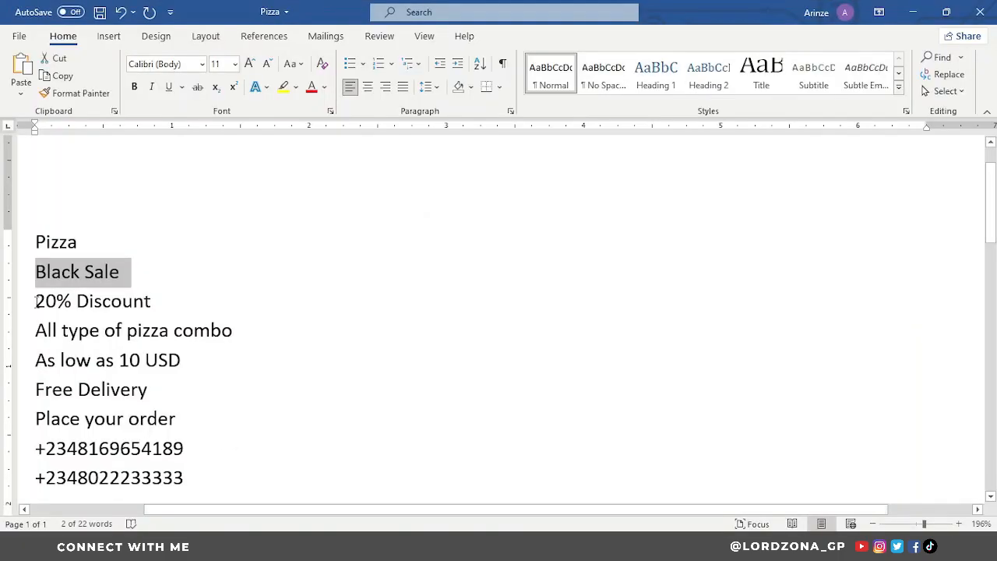
- Switch to the Word document and copy the line "20% Discount"
left_click_drag(35, 303, 145, 299)
key("ctrl+c")
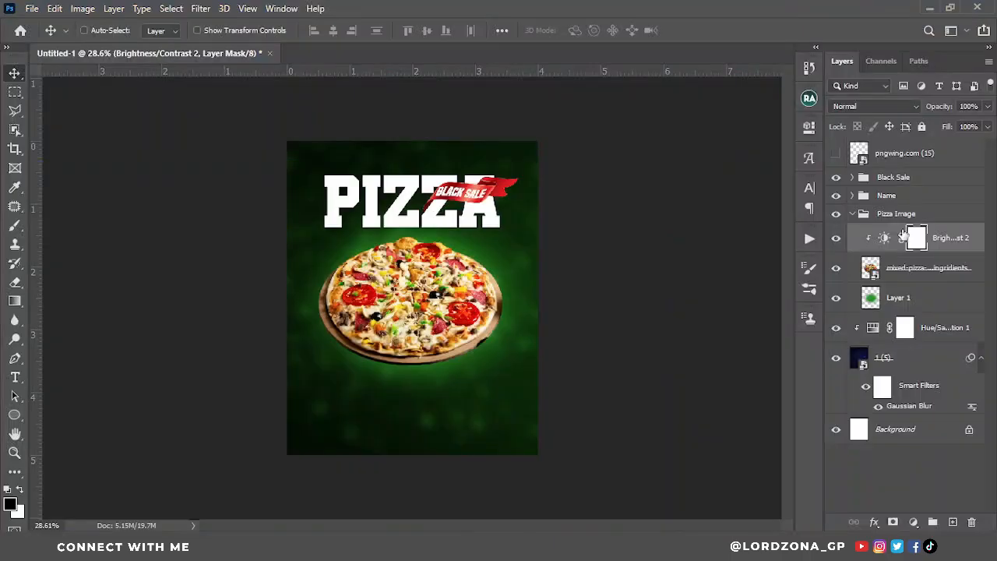
- Collapse the Pizza Image group in Photoshop, then show the badge and reposition it slightly at the pizza's lower right edge
left_click(852, 215)
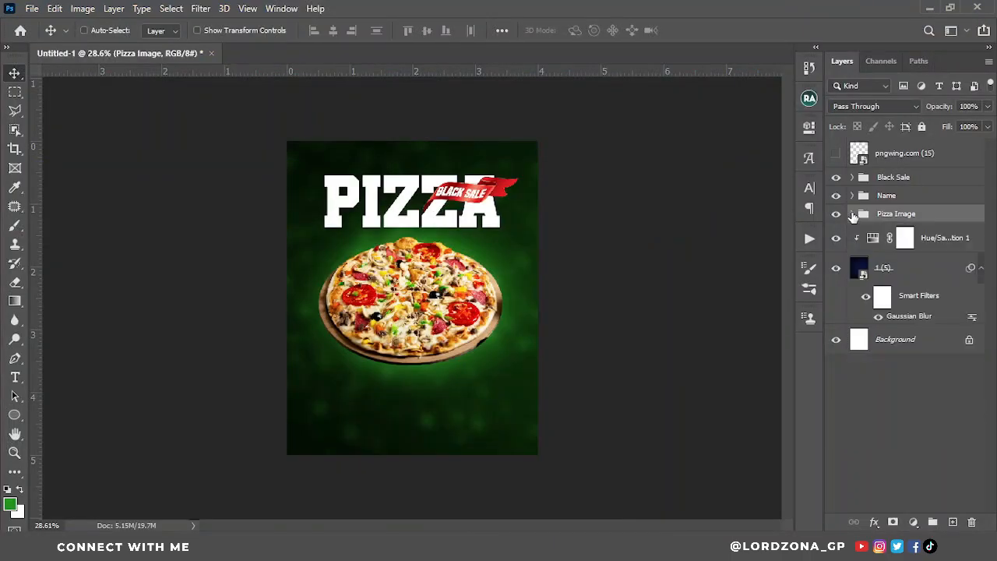
left_click(836, 154)
left_click(905, 154)
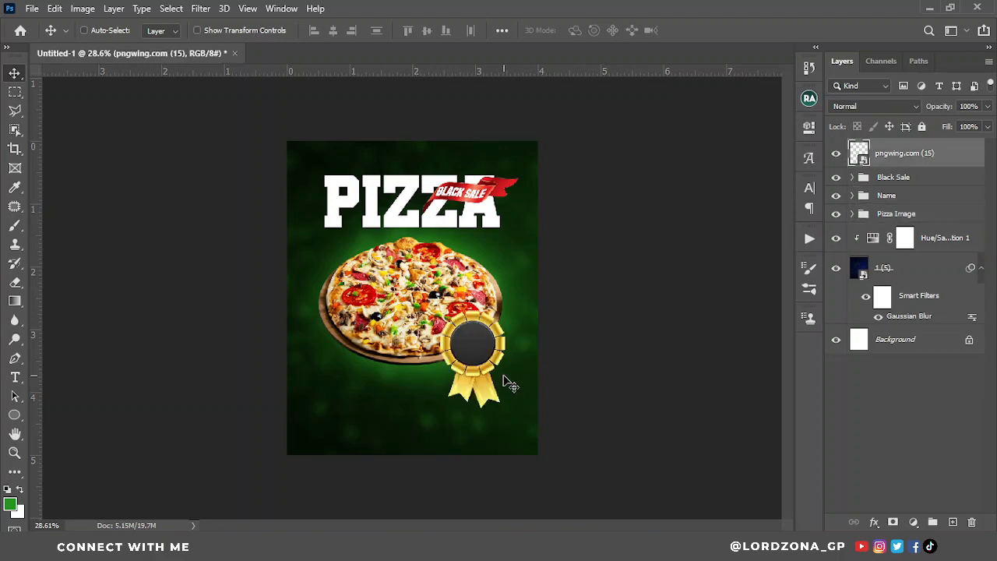
scroll(505, 377, "up", 4)
left_click_drag(505, 376, 496, 377)
- Paste the copied "20% Discount" line as a new text layer below the pizza and enlarge it to about 22 pt
key("t")
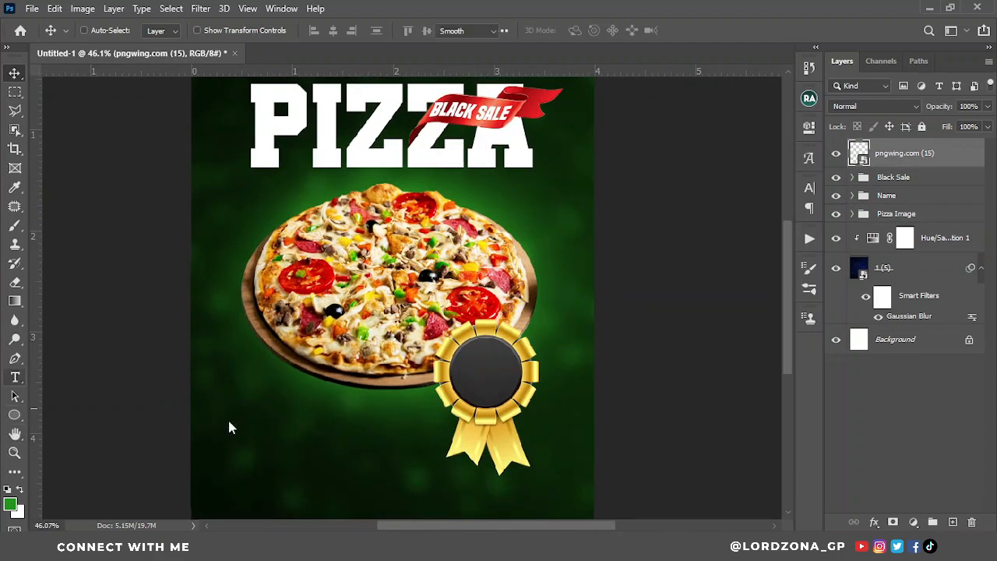
left_click(253, 422)
key("ctrl+v")
key("ctrl+Return")
key("ctrl+t")
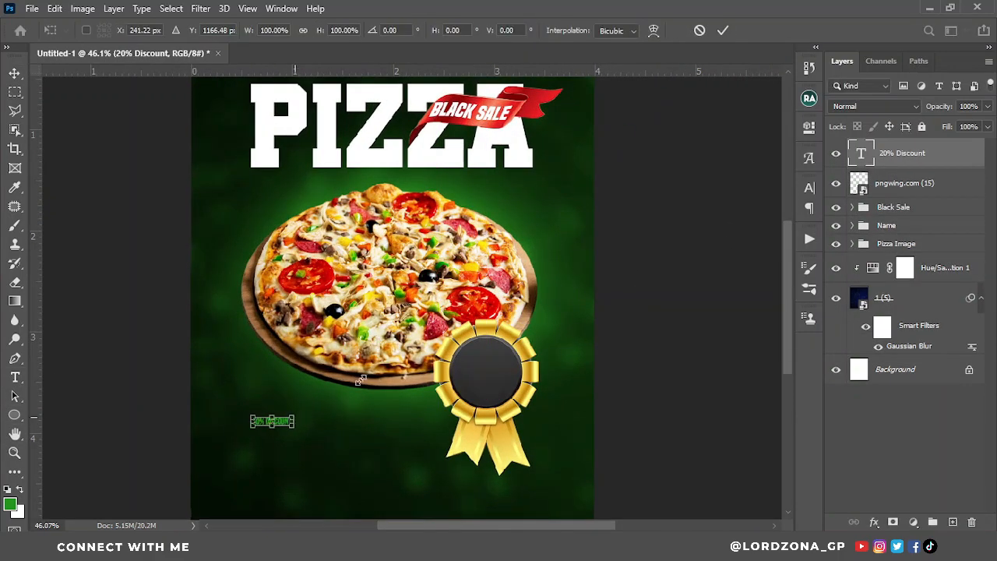
left_click_drag(291, 417, 407, 355)
left_click(721, 31)
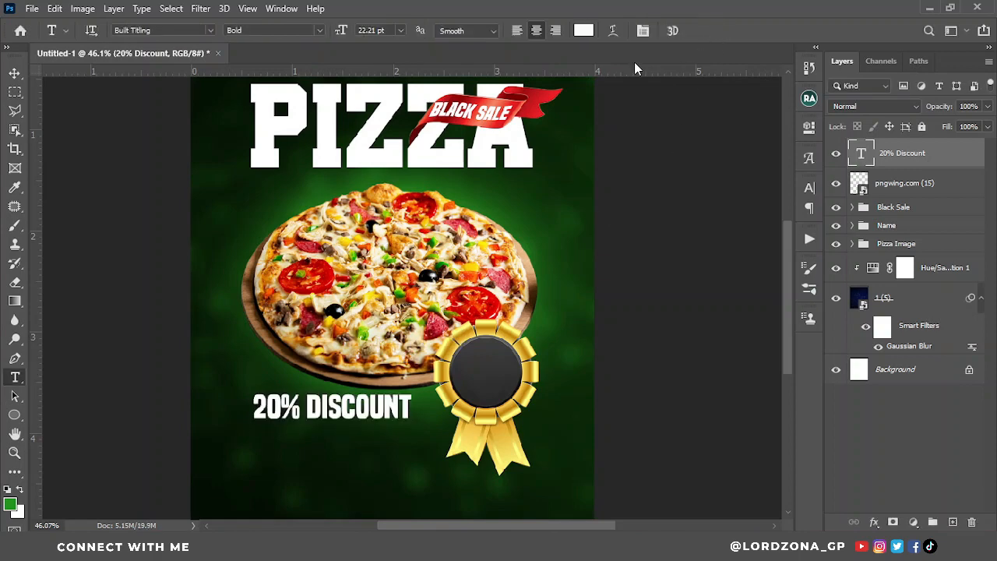
- Place the discount text on the gold badge, remove the word "Discount", and position the remaining "20%" in the badge's upper half
left_click(15, 72)
mouse_move(434, 394)
left_mouse_down()
mouse_move(470, 373)
mouse_move(562, 365)
mouse_move(441, 378)
left_mouse_up()
scroll(531, 378, "up", 8)
double_click(860, 153)
left_click_drag(368, 378, 644, 361)
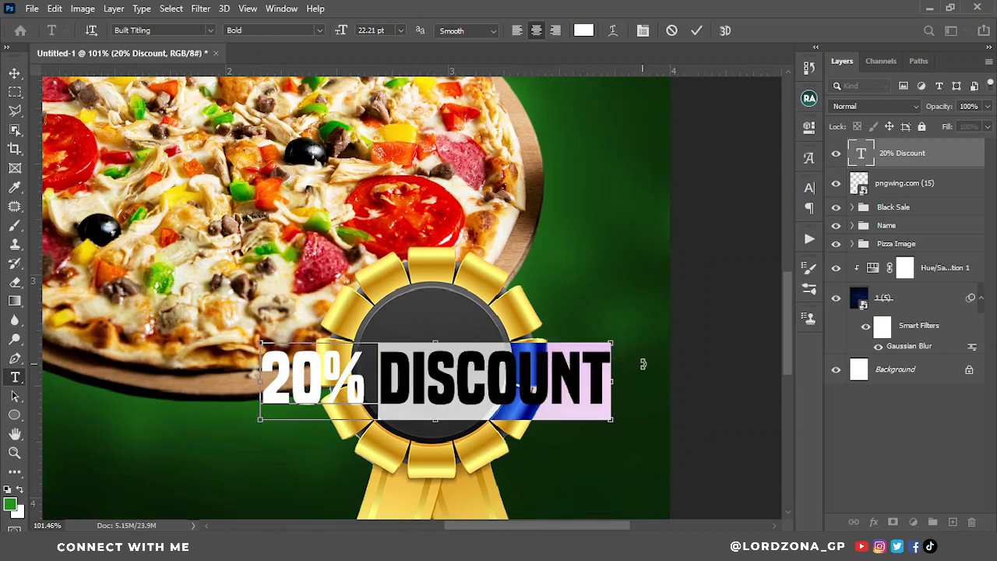
key("BackSpace")
left_click(695, 31)
key("v")
left_click_drag(444, 331, 438, 296)
- Duplicate the "20%" text layer directly below the original and change the copy's text to "Discount"
key("ctrl+j")
left_click_drag(501, 350, 501, 405)
double_click(857, 157)
type("DISCOUNT")
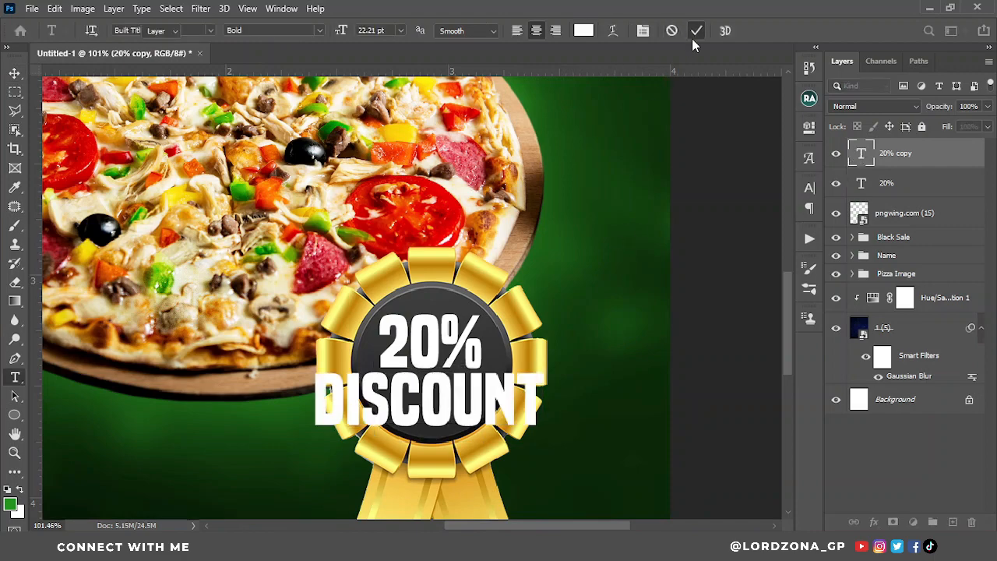
left_click(696, 30)
- Shrink the word "Discount" to match the width of "20%" and place it directly beneath it
key("ctrl+t")
left_click_drag(541, 365, 470, 367)
left_click(722, 31)
scroll(440, 416, "up", 6)
left_click_drag(443, 399, 444, 371)
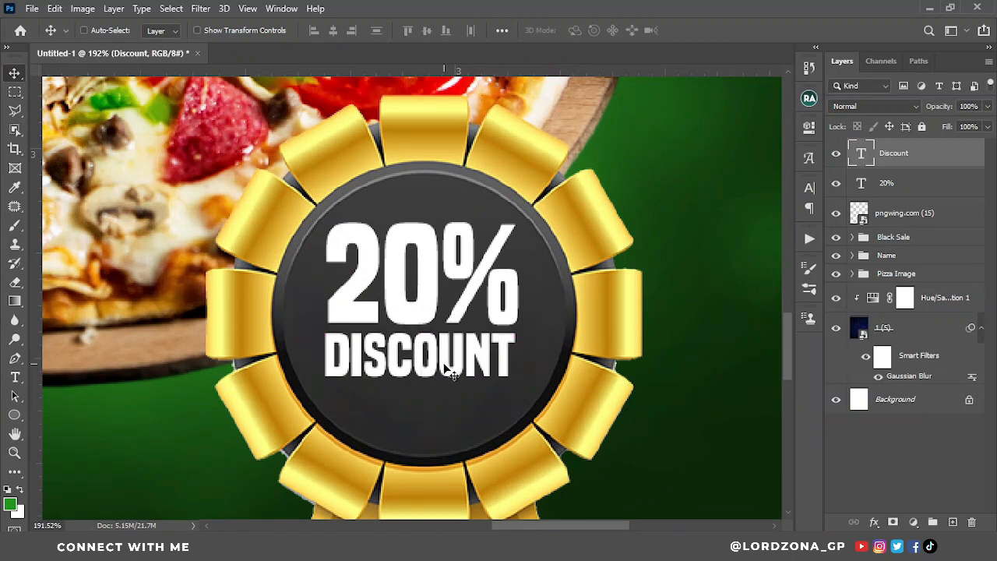
- Scale the "20%" and "Discount" text layers together to about 105% and center them in the badge's dark circle
left_click(908, 195, "shift")
key("ctrl+t")
left_click_drag(518, 382, 530, 390)
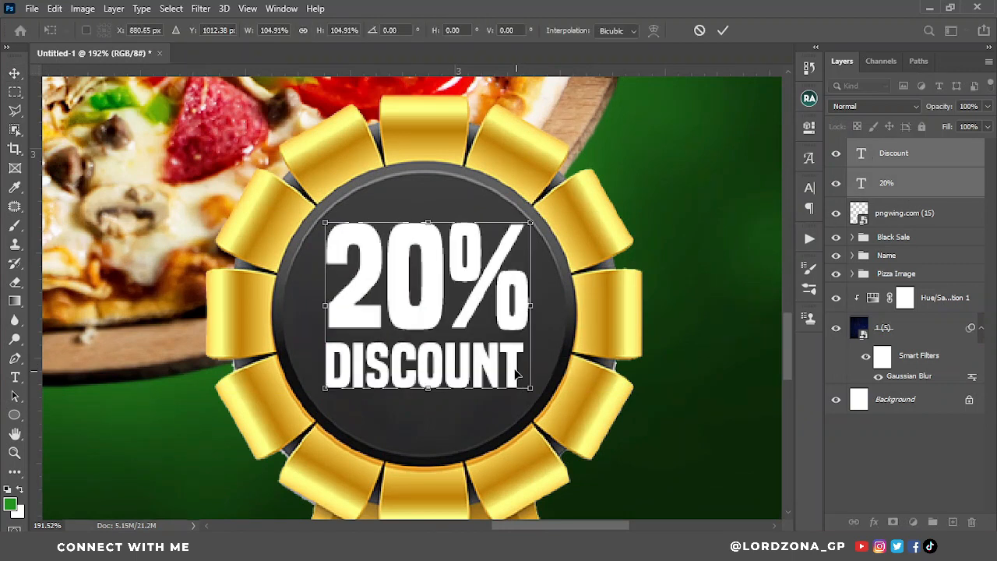
left_click(723, 31)
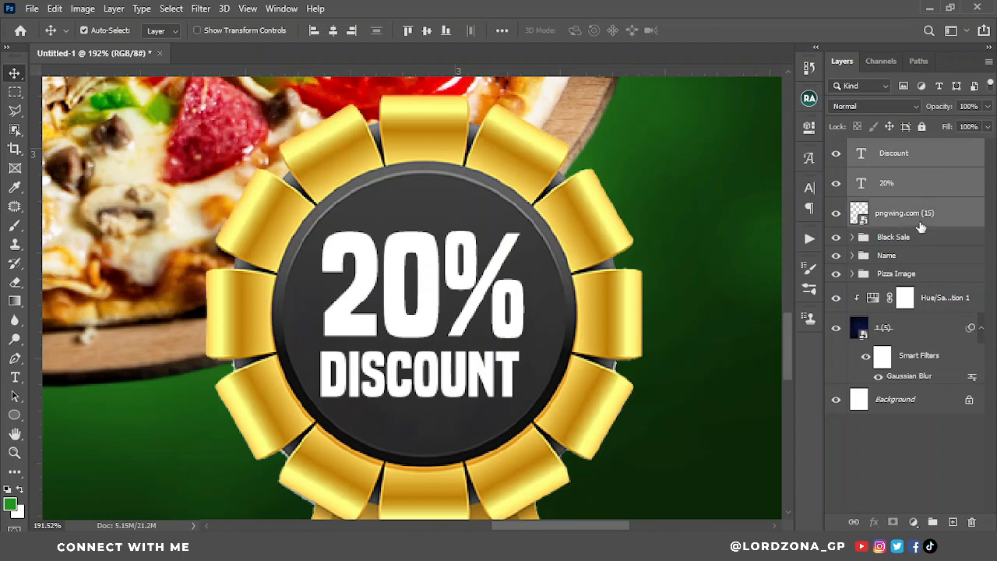
- Group the two text layers with the badge image and name the group "20%"
key("ctrl+g")
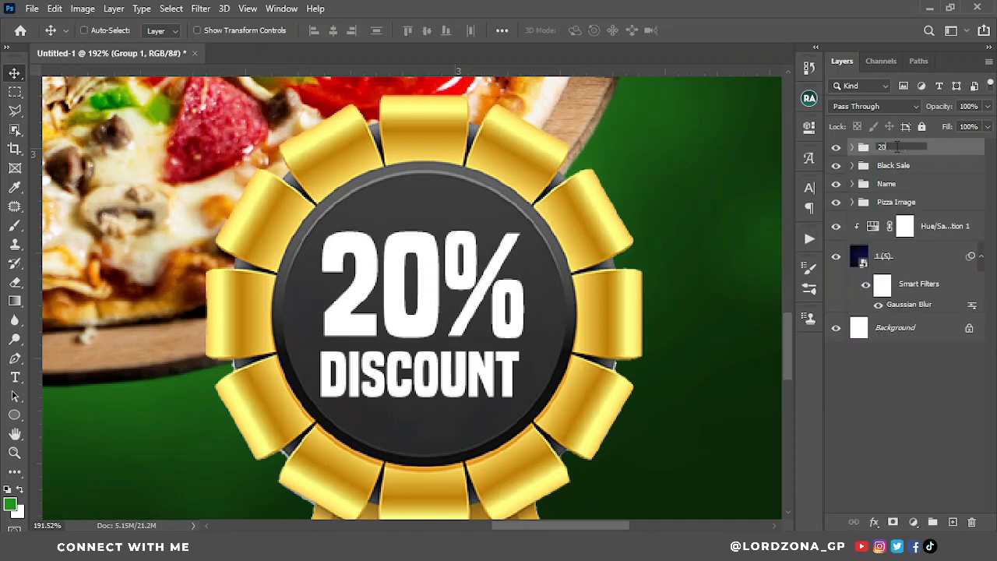
key("Return")
scroll(583, 285, "down", 8)
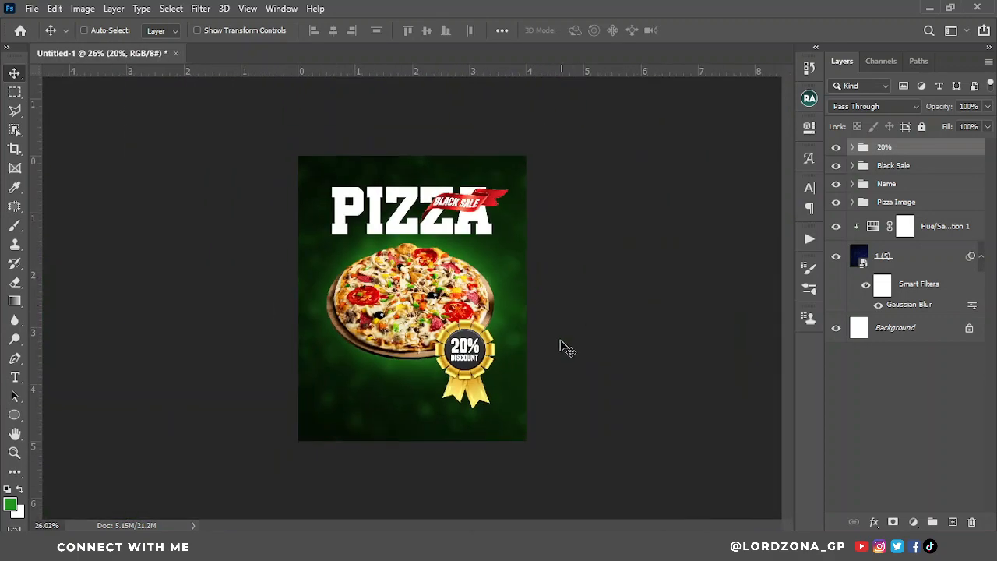
scroll(509, 427, "up", 3)
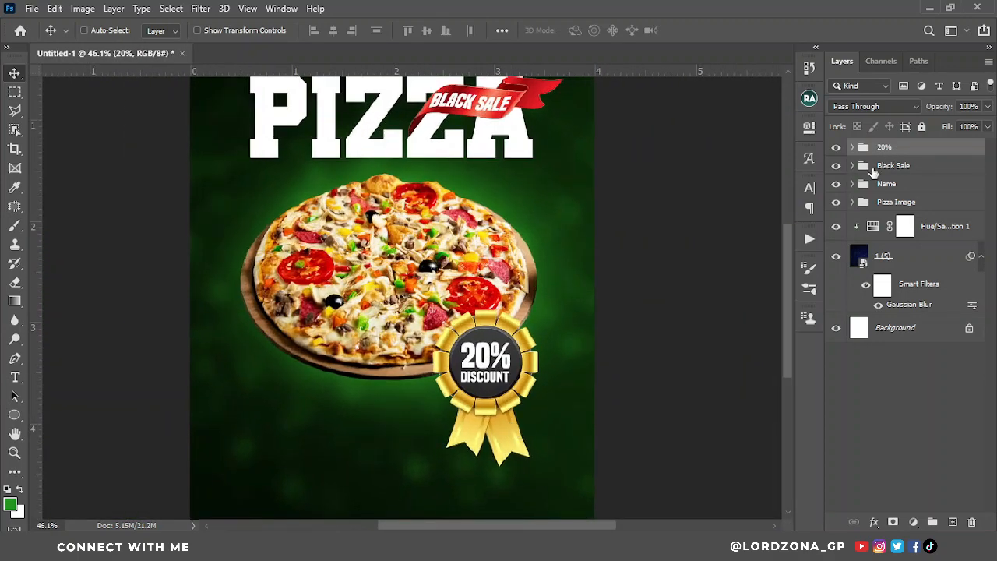
- Recolor the badge's "20%" text to the light yellow fff474 sampled from the badge's gold ribbon
left_click(853, 148)
double_click(863, 200)
left_click(583, 30)
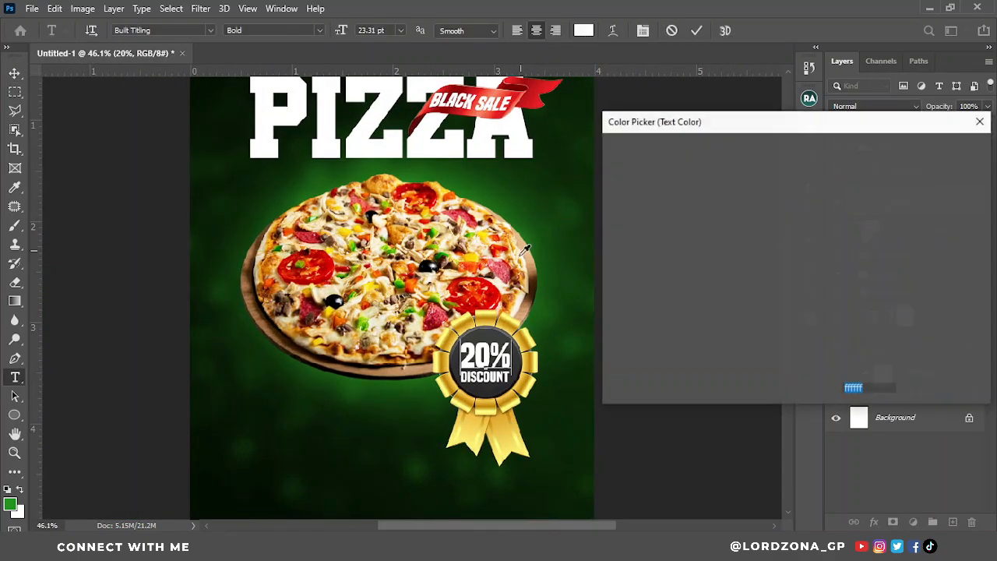
left_click(492, 312)
left_click(493, 315)
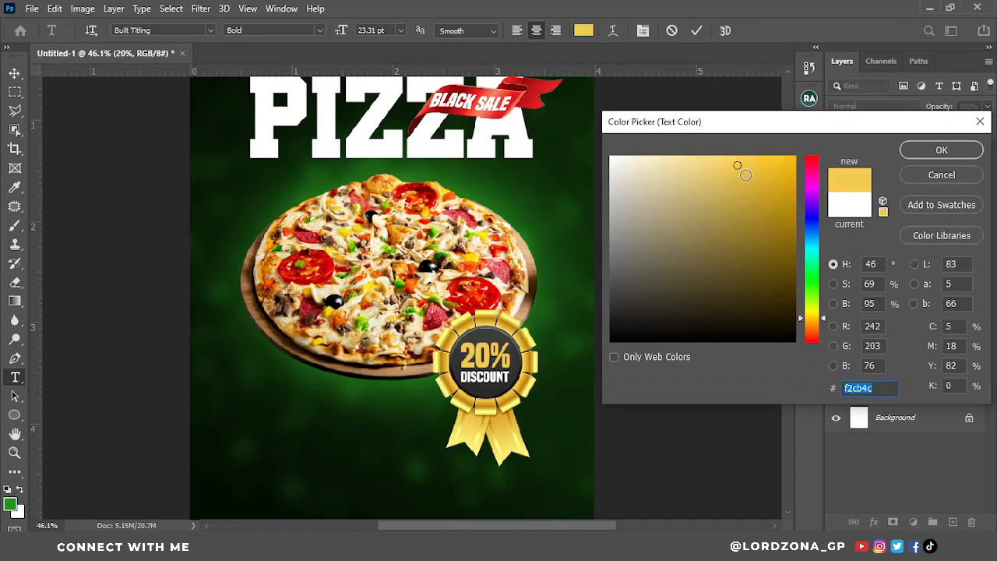
left_click_drag(493, 323, 483, 310)
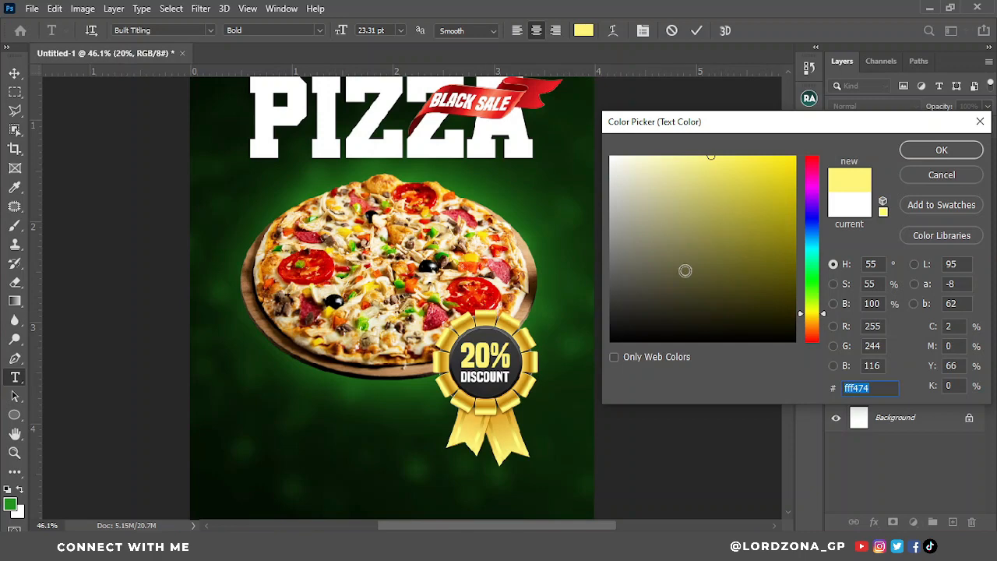
left_click(963, 145)
left_click(696, 30)
key("ctrl+0")
key("v")
scroll(316, 434, "up", 3)
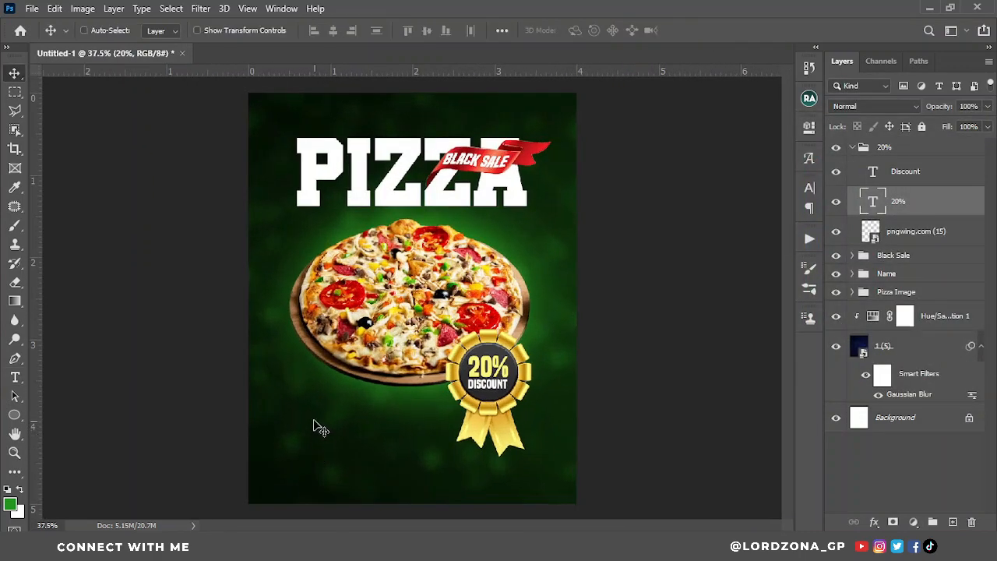
scroll(417, 407, "down", 2)
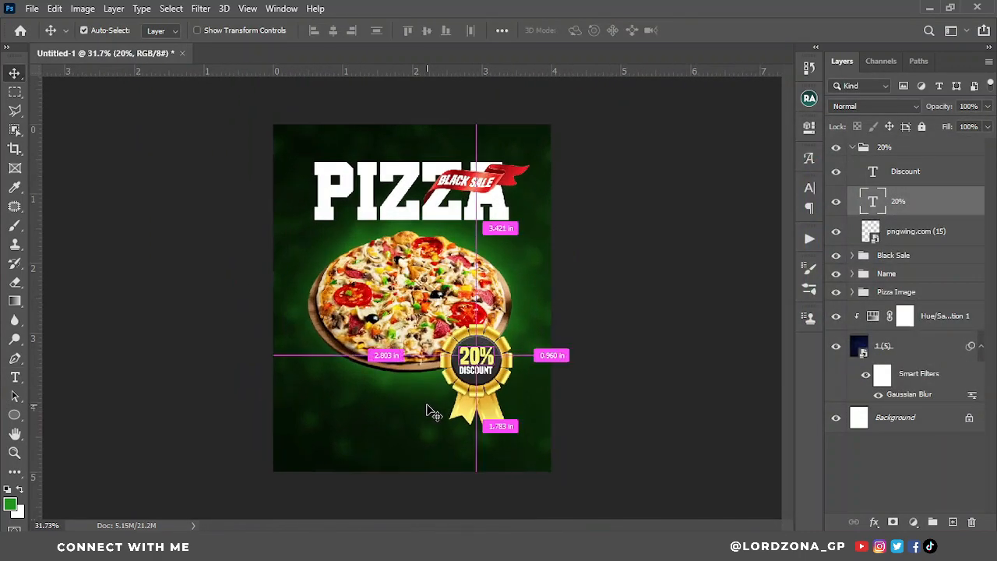
scroll(430, 427, "up", 1)
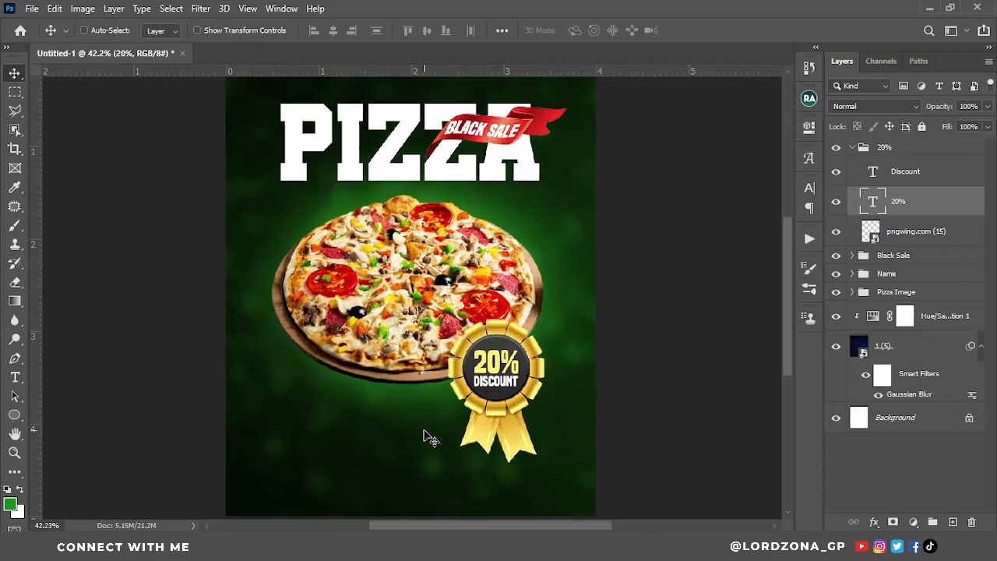
scroll(425, 434, "down", 1)
scroll(417, 456, "up", 1)
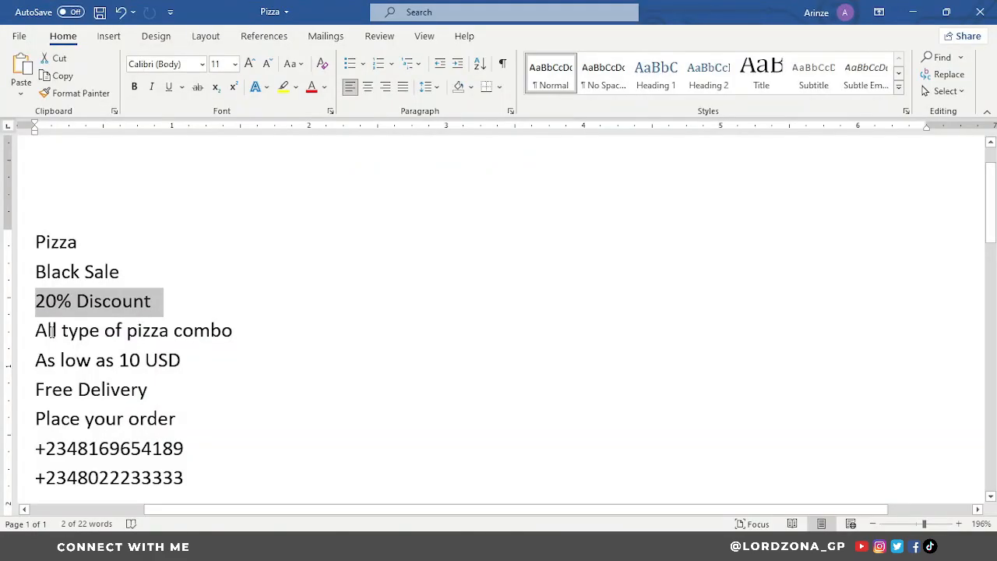
- Switch to the Word document, copy the lines "All type of pizza combo" and "As low as 10 USD", and return to Photoshop
left_click_drag(36, 330, 191, 374)
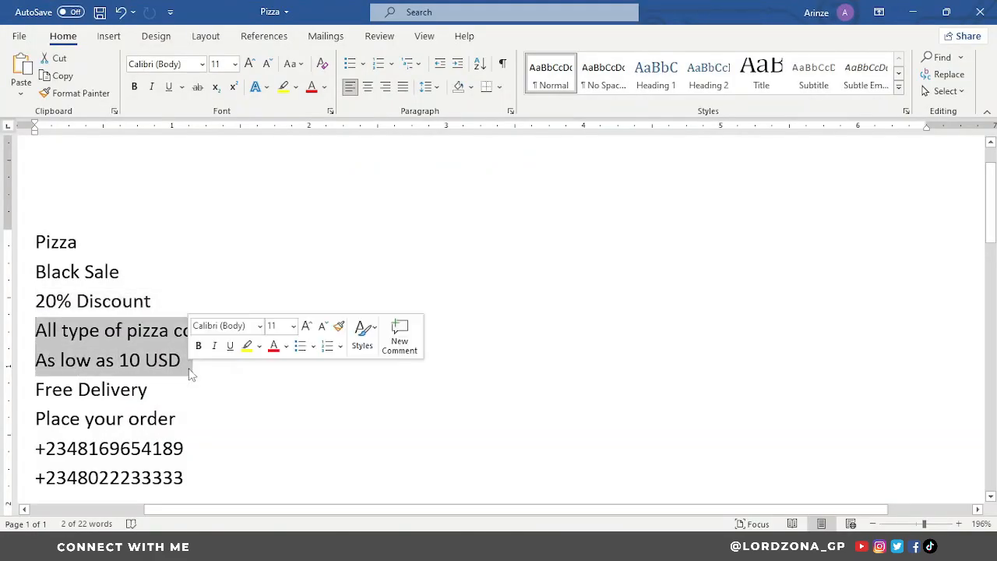
key("ctrl+c")
left_click(913, 11)
- Paste the copied combo and price lines as a text layer under the pizza and enlarge the text to about 13.7 pt
left_click(15, 376)
left_click(333, 403)
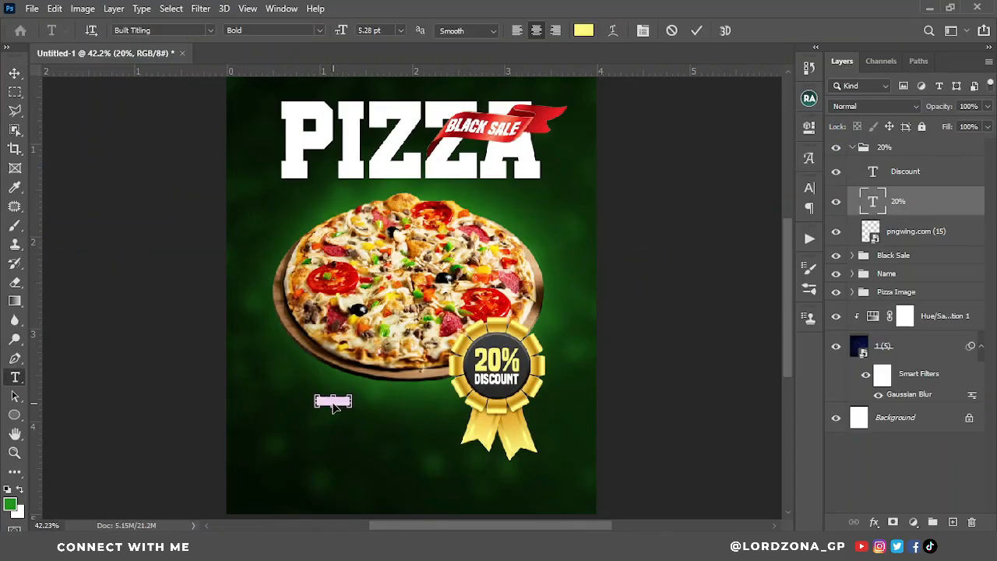
key("ctrl+v")
left_click(696, 30)
key("ctrl+t")
left_click_drag(366, 396, 461, 364)
left_click(723, 30)
- Break the first line of the combo text so that "pizza combo" starts on its own line
scroll(357, 360, "up", 3)
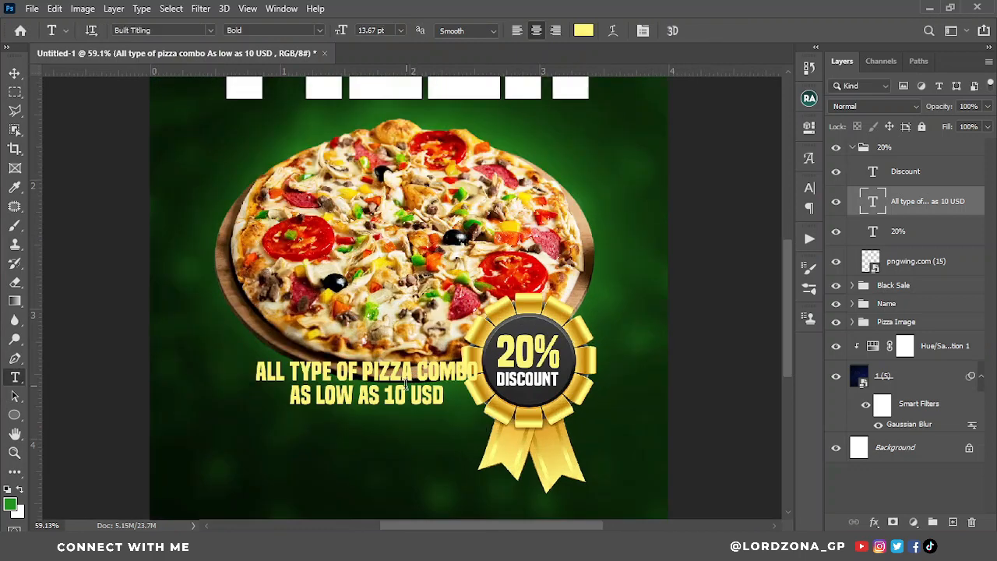
left_click(356, 365)
key("Return")
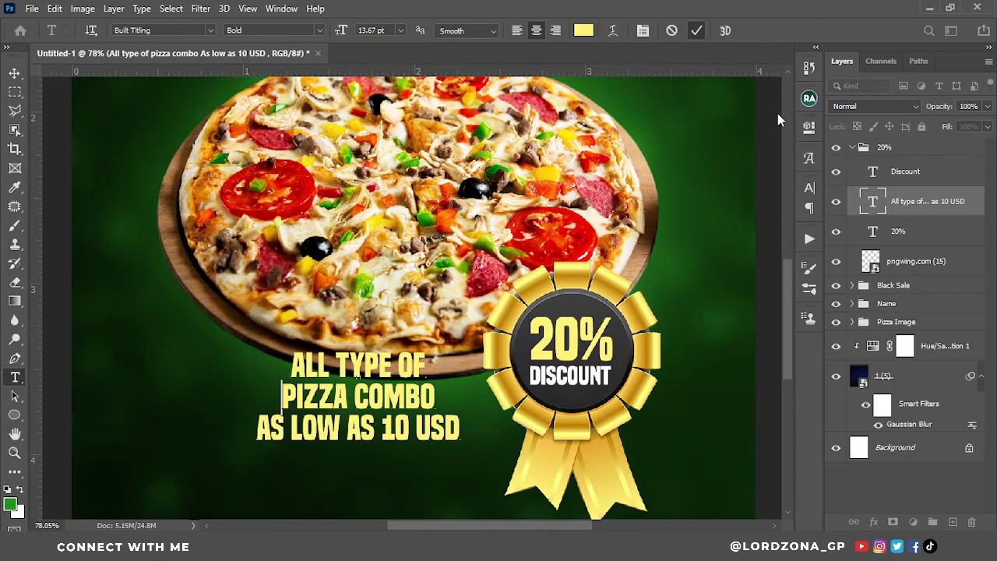
left_click(696, 31)
- Set the combo text's font to Montserrat Bold and align its lines to the right
left_click(810, 188)
left_click(722, 209)
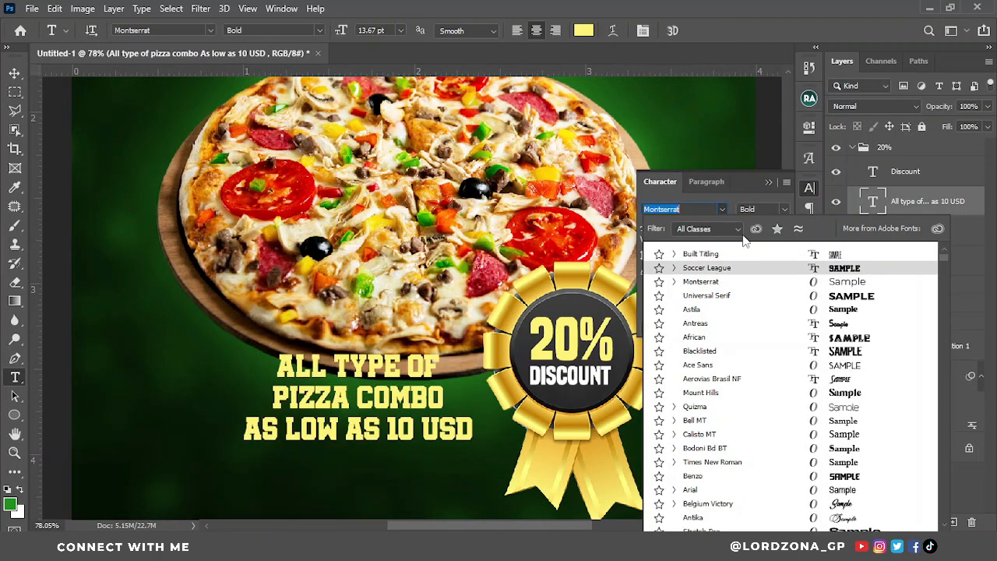
left_click(704, 281)
left_click(716, 182)
left_click(696, 211)
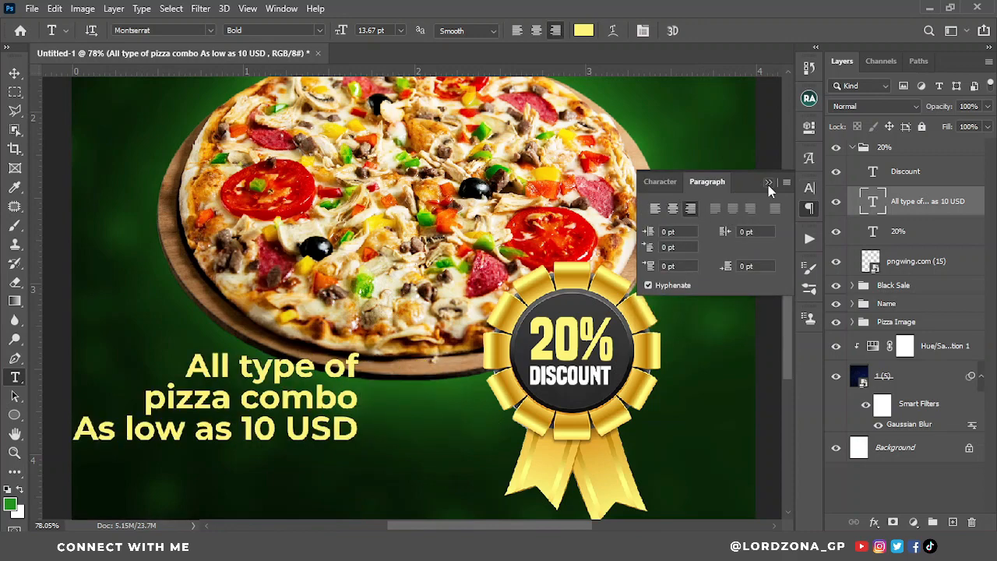
left_click(768, 182)
- Move the combo text beside the badge's lower left edge and scale it down to about 90%
scroll(523, 261, "down", 3)
left_click(14, 73)
left_click_drag(372, 338, 446, 363)
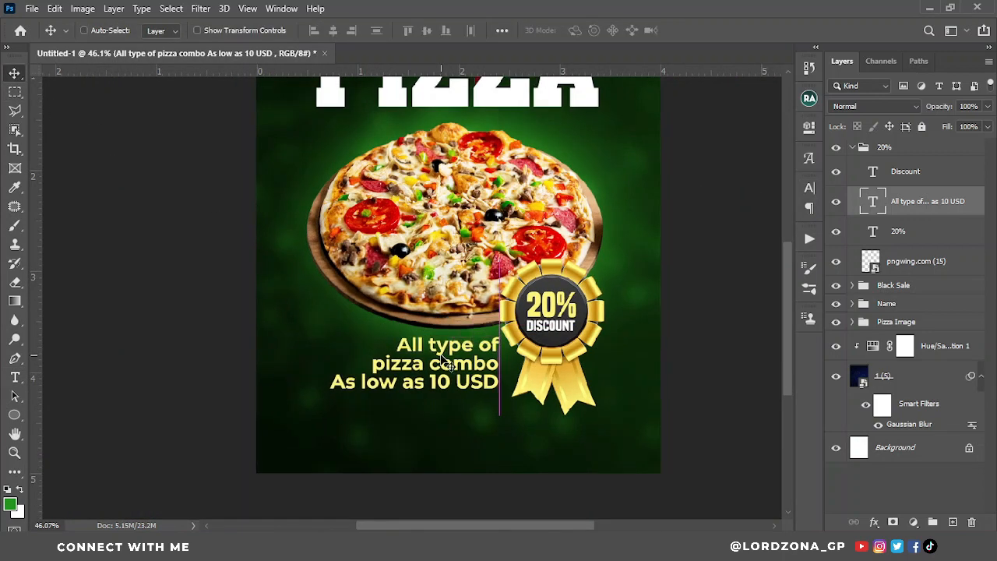
key("ctrl+t")
left_click_drag(331, 413, 345, 403)
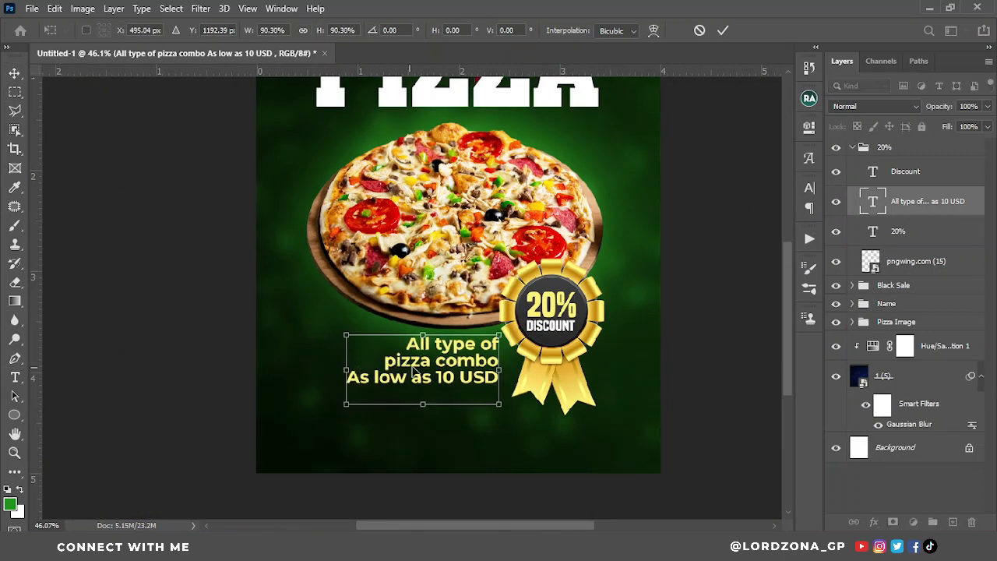
left_click(722, 30)
- Position the torn paper image across the bottom of the poster and commit its placement
scroll(460, 272, "down", 3)
scroll(460, 272, "up", 1)
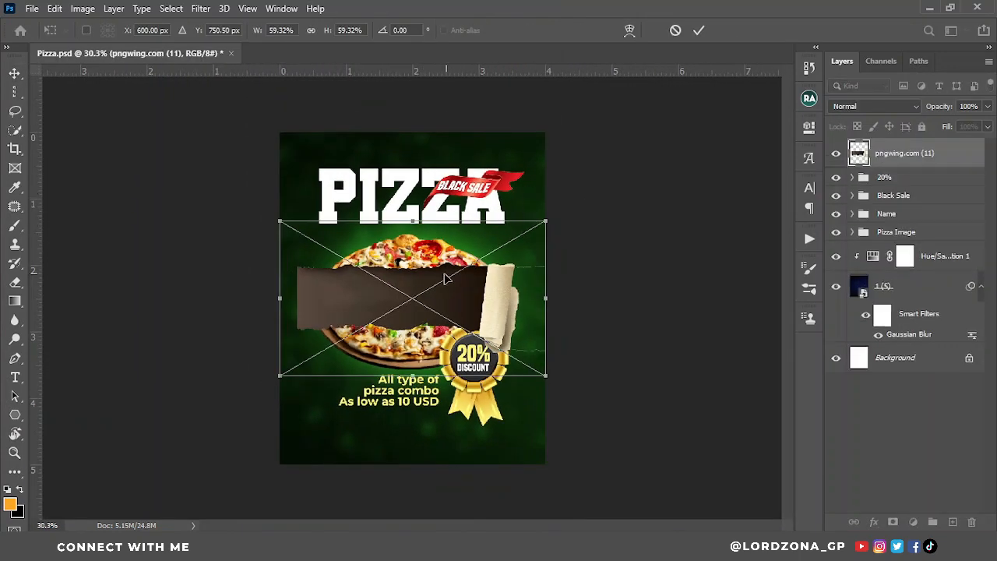
left_click_drag(445, 278, 421, 451)
scroll(436, 444, "up", 3)
scroll(775, 212, "up", 3)
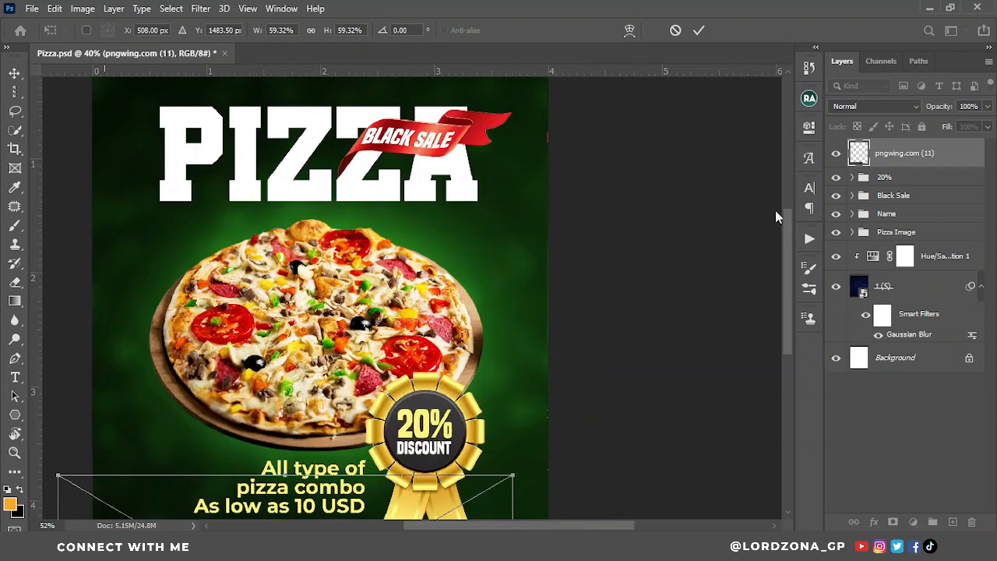
left_click_drag(783, 222, 784, 284)
left_click(699, 30)
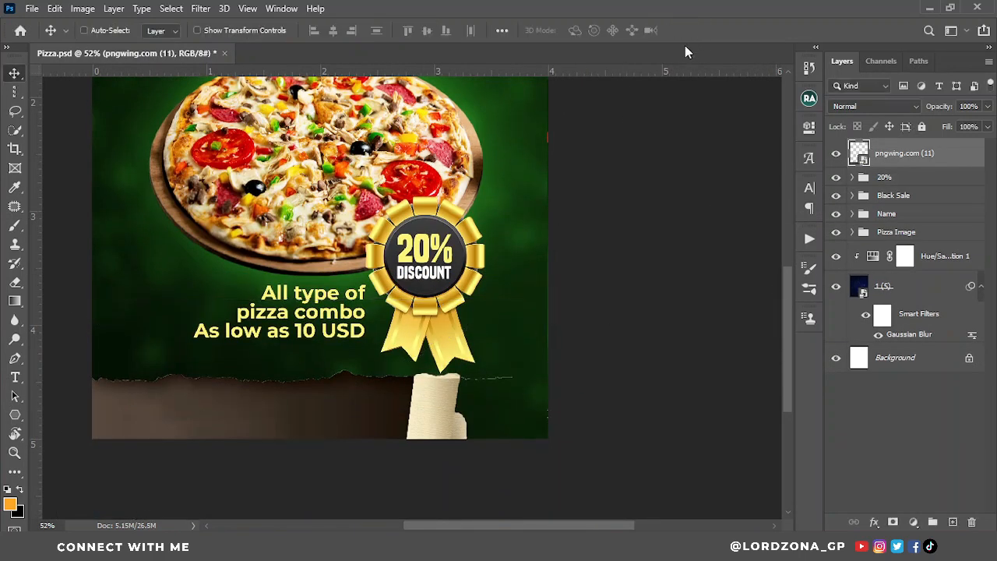
- Duplicate the torn paper strip to the right to cover the poster's full width, and convert both strips into one smart object
left_click_drag(237, 408, 488, 408)
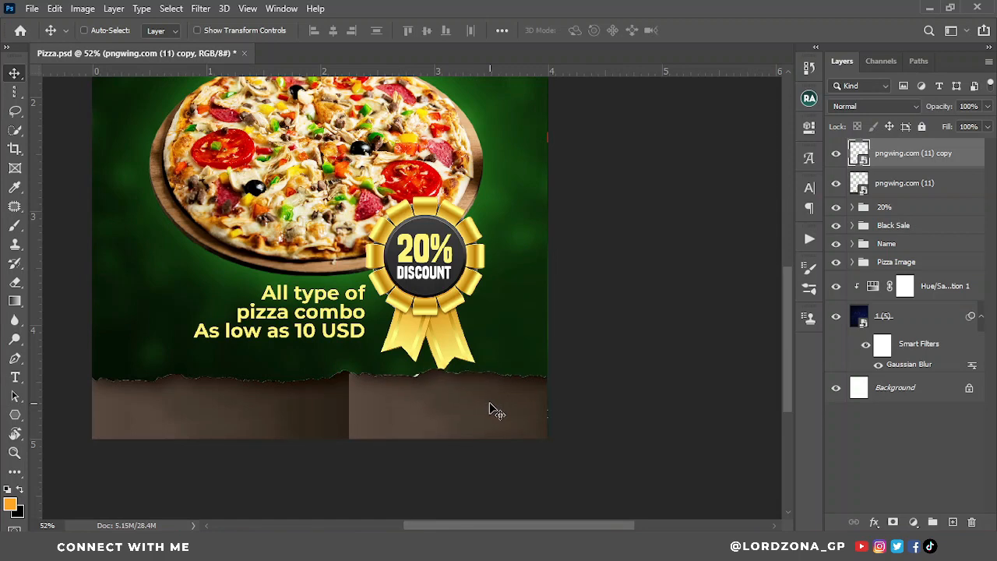
left_click(898, 184, "shift")
right_click(884, 187)
left_click(754, 153)
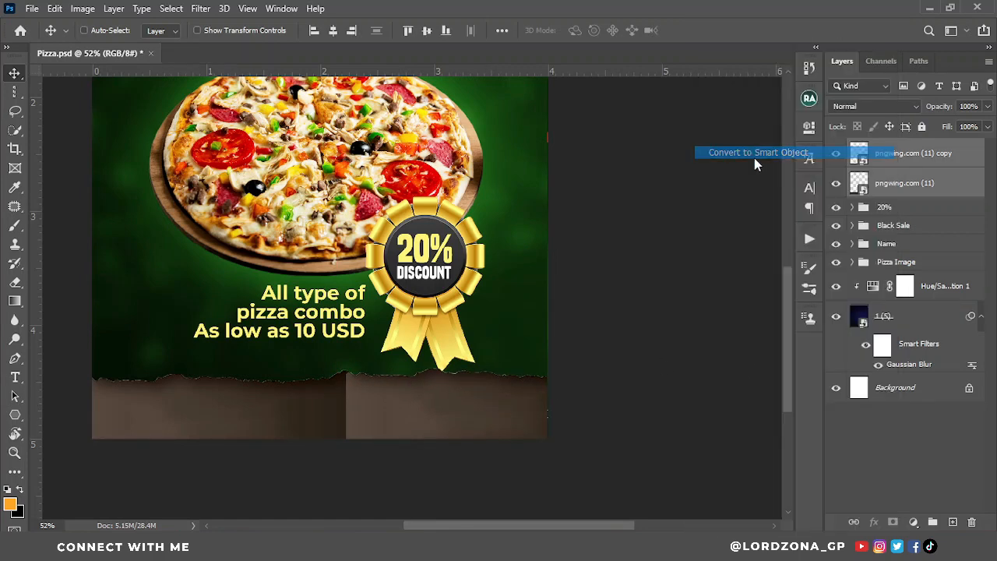
- Scale the Pizza Image group to about 86% and move it slightly up toward the PIZZA title
key("ctrl+0")
left_click(893, 232)
key("ctrl+plus")
key("ctrl+t")
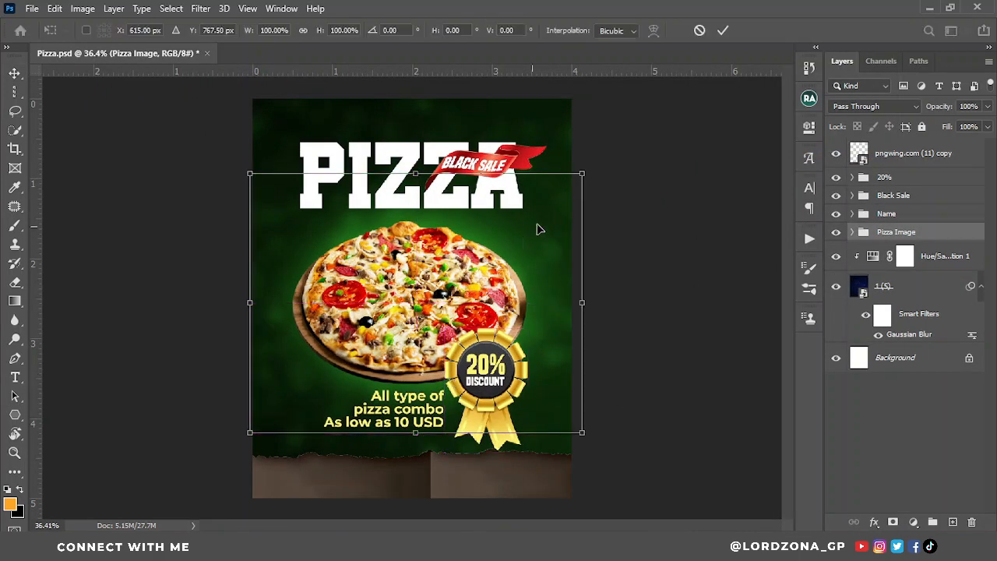
left_click_drag(584, 173, 557, 192)
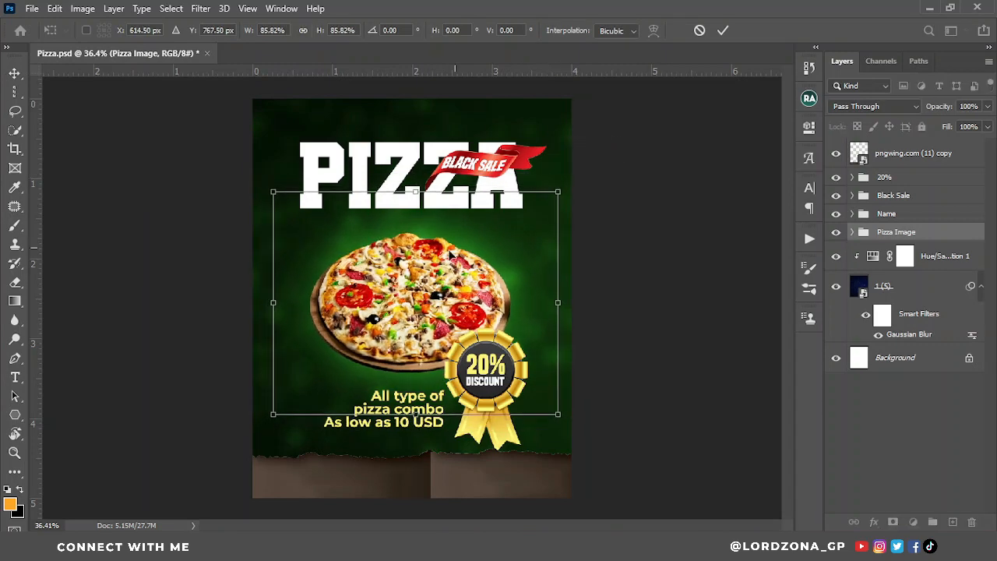
left_click_drag(430, 263, 430, 248)
left_click(723, 31)
- Move the 20% group up and left so the badge overlaps the smaller pizza's lower right edge, and expand the group
left_click(884, 177)
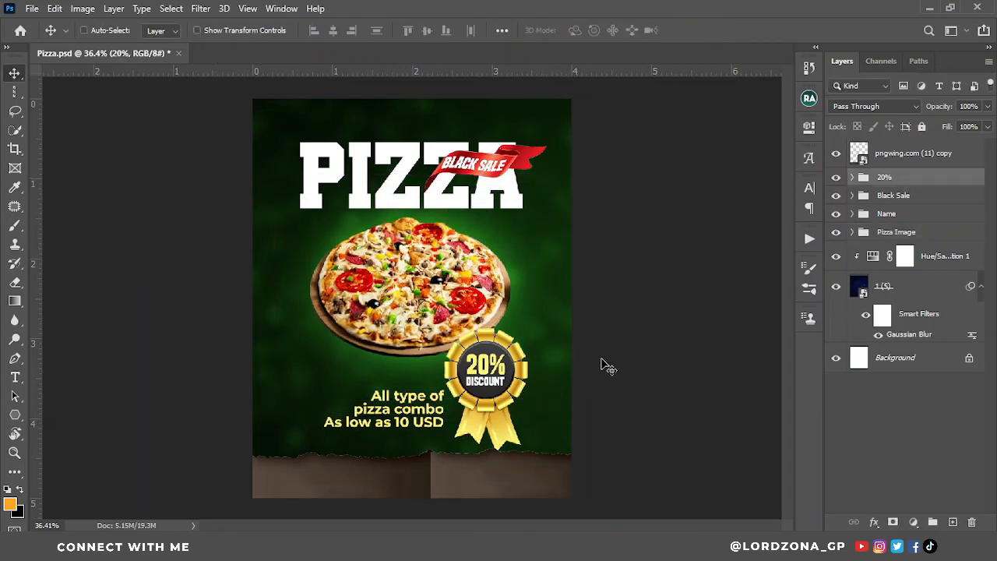
left_click_drag(511, 376, 499, 351)
left_click(852, 178)
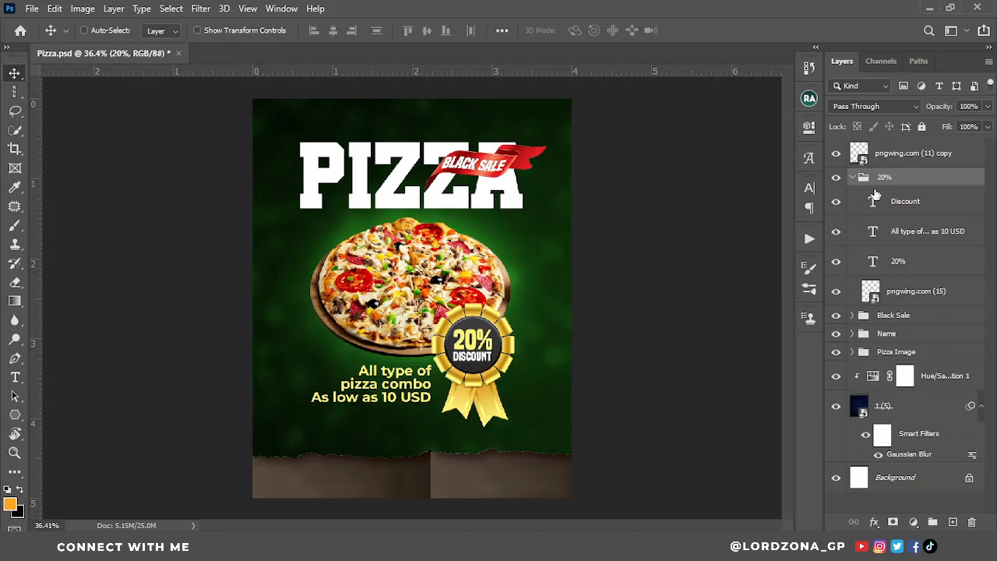
- Reorder the combo text below the badge layers in the 20% group, and scale the badge with its text to about 73%
left_click_drag(902, 267, 893, 239)
left_click_drag(894, 299, 902, 262)
left_click(907, 265)
left_click(908, 205, "shift")
key("ctrl+t")
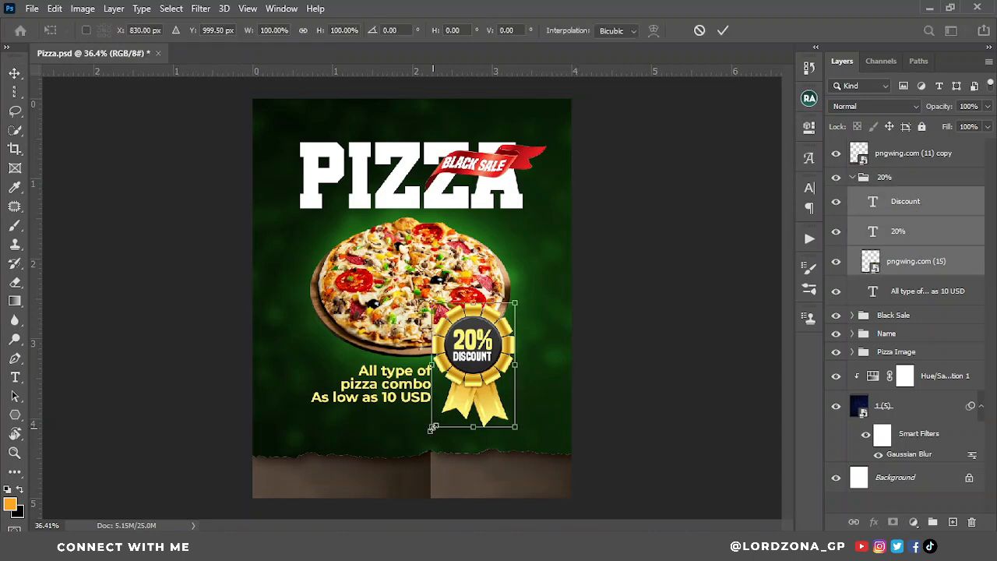
left_click_drag(431, 427, 454, 393)
left_click_drag(481, 342, 478, 340)
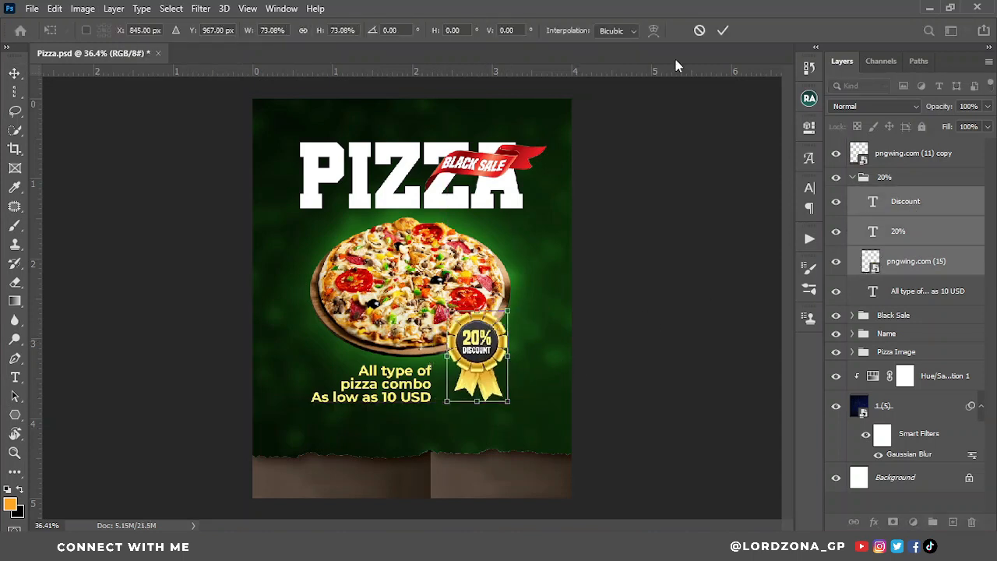
left_click(722, 30)
- Move the combo text right up against the badge, and enlarge the badge with its text to about 114%
left_click(422, 385, "ctrl")
left_click_drag(431, 396, 446, 393)
left_click(905, 201)
left_click(903, 261, "shift")
key("ctrl+t")
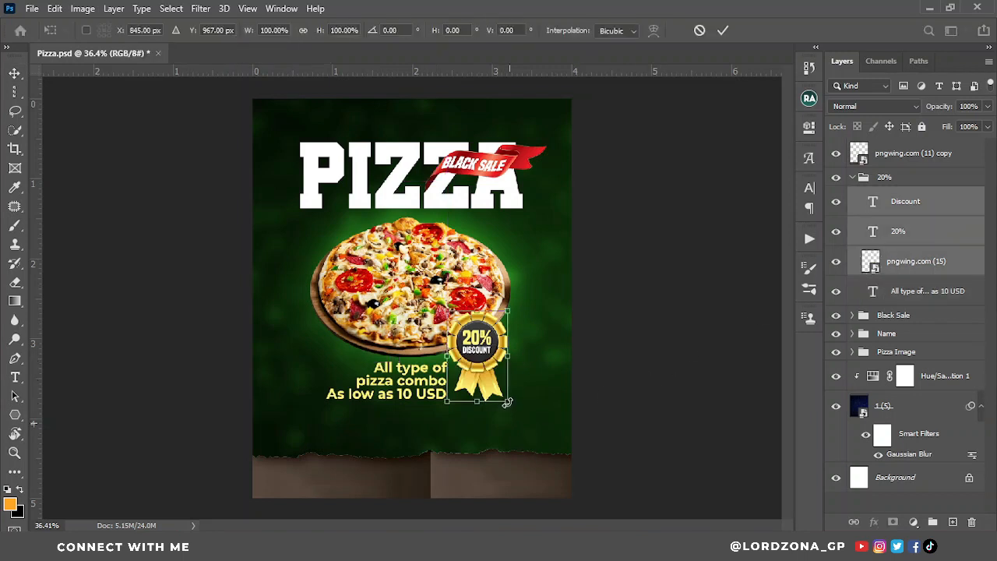
left_click_drag(508, 402, 523, 412)
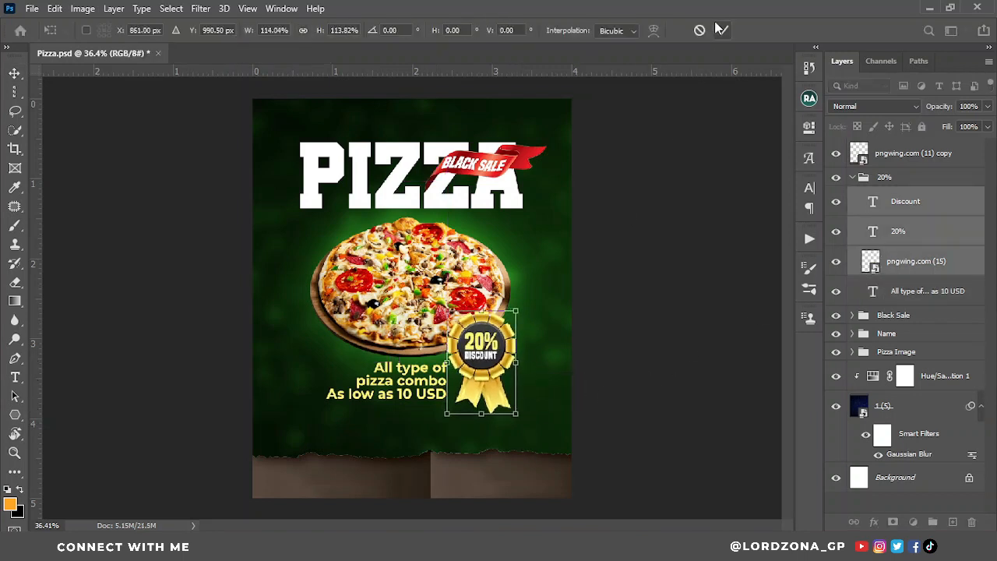
left_click(722, 31)
- Nudge the combo text slightly left and up to leave a small gap beside the badge
left_click(916, 293)
key("shift+Left")
key("shift+Left")
key("shift+Up")
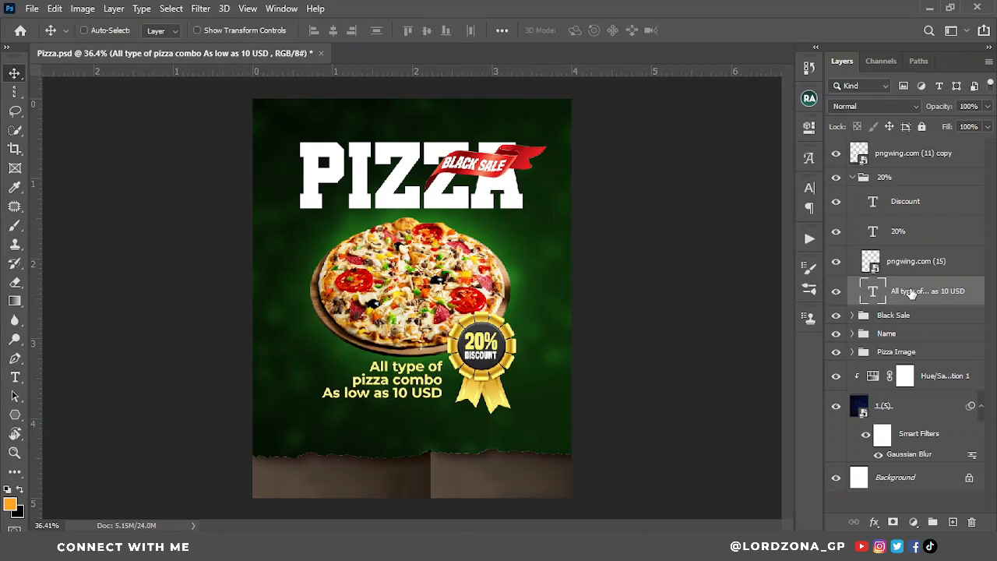
key("Down")
key("Down")
scroll(629, 353, "down", 2)
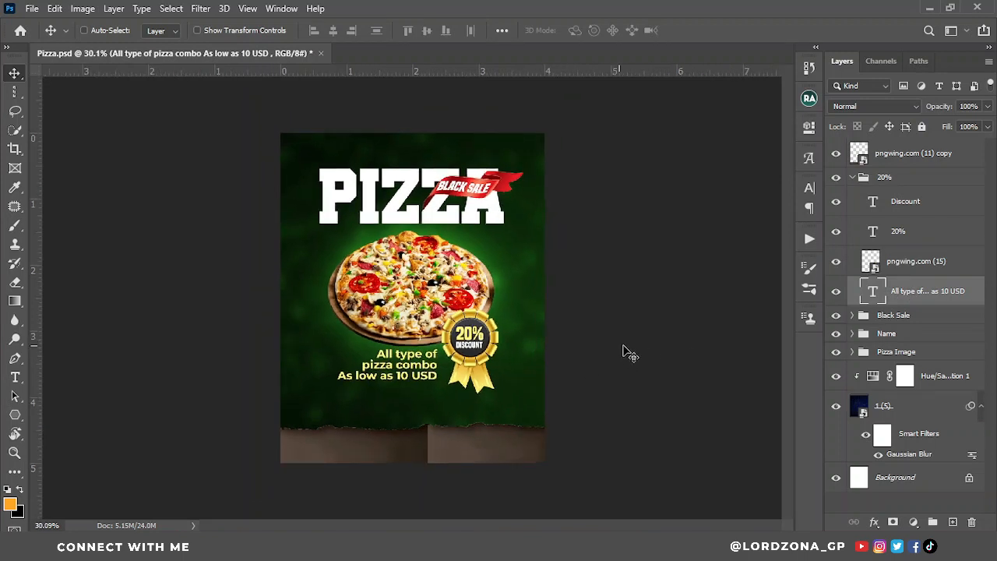
- Collapse the 20% group and move the torn paper strip slightly up
left_click(856, 178)
left_click(976, 149)
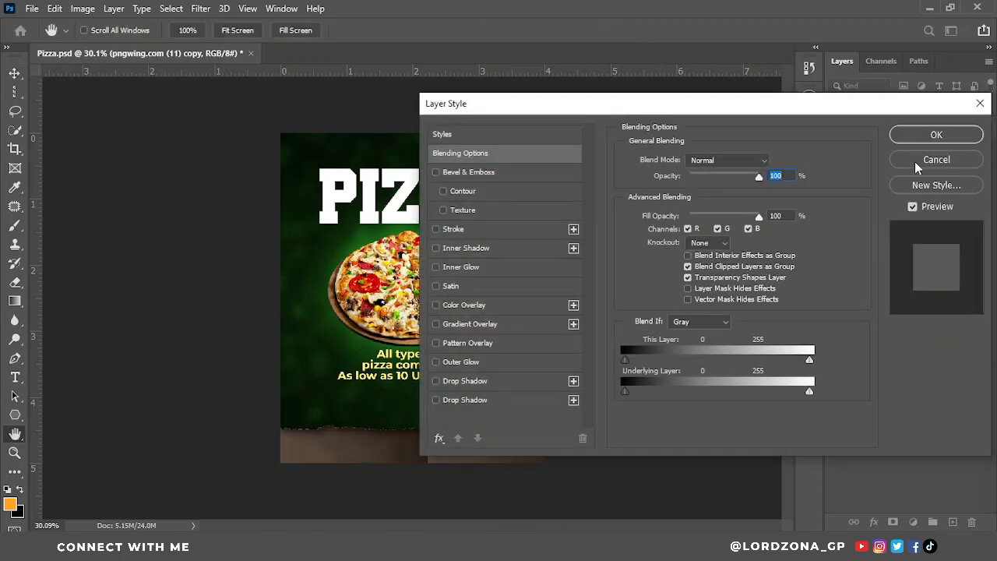
left_click(916, 166)
left_click_drag(464, 443, 463, 430)
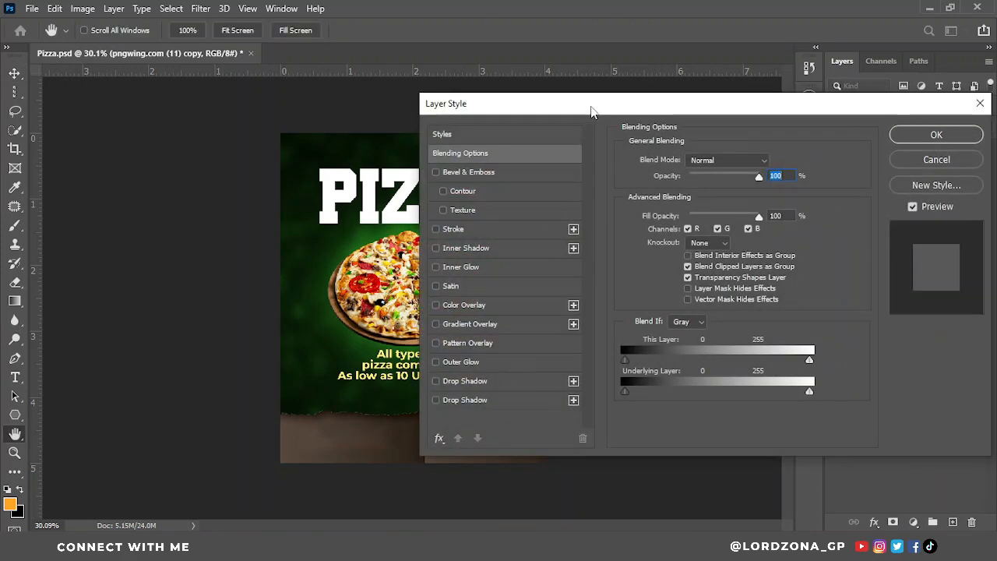
- Apply a white Color Overlay at 100% opacity to the torn paper strip, and shift the strip slightly down
left_click_drag(590, 111, 743, 111)
left_click(648, 305)
left_click_drag(901, 111, 783, 137)
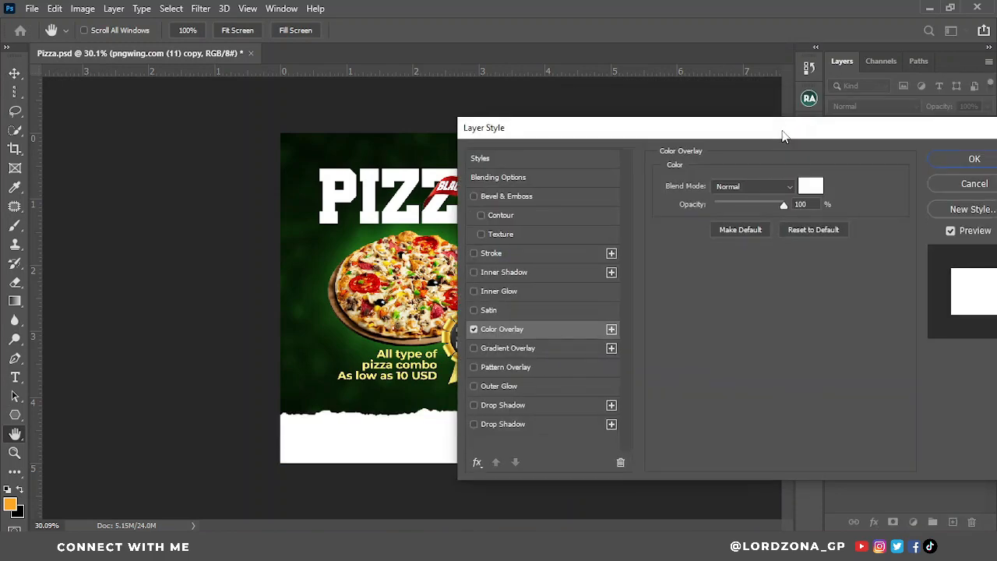
left_click(960, 158)
key("v")
scroll(737, 285, "up", 4)
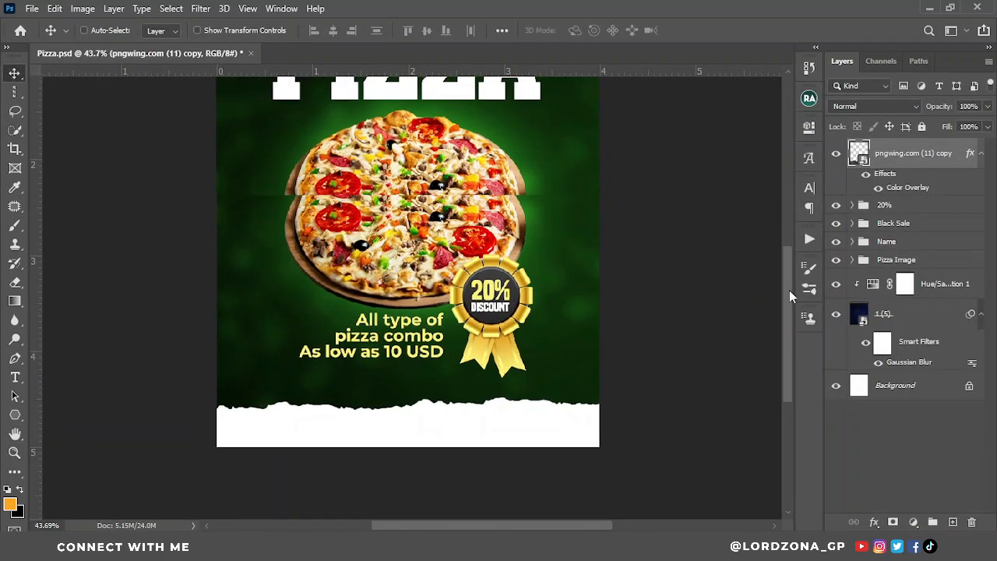
left_click_drag(456, 400, 458, 402)
scroll(463, 406, "down", 4)
- Place the delivery scooter image from the Delivery and Dispatch folder onto the poster and commit its placement
left_click(114, 544)
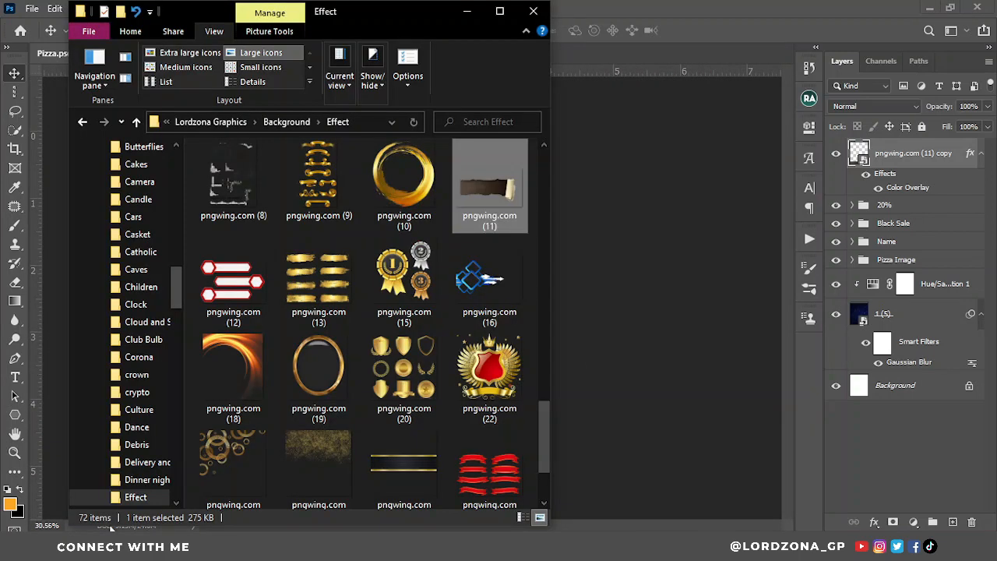
left_click(286, 121)
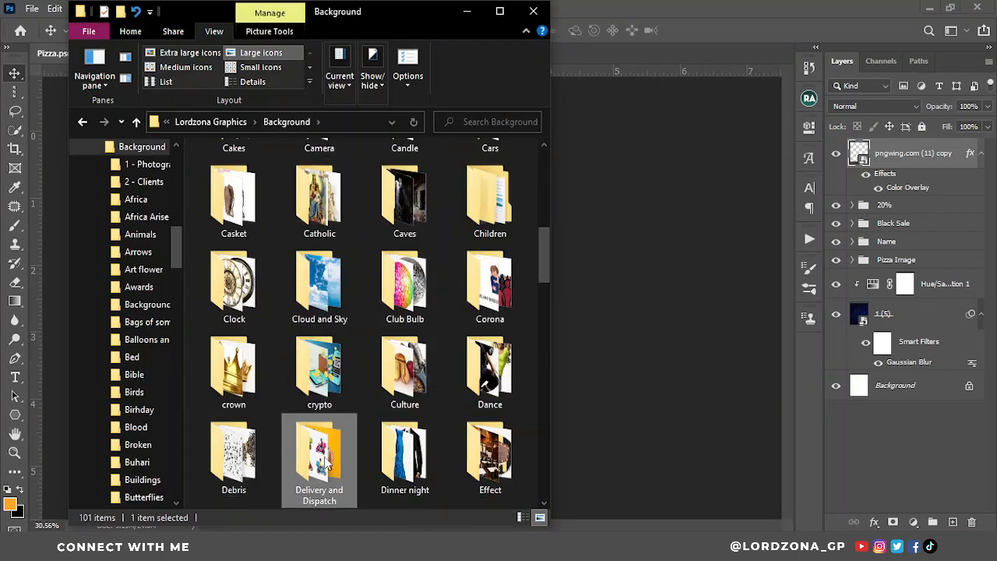
double_click(326, 463)
left_click(224, 197)
left_click(593, 214)
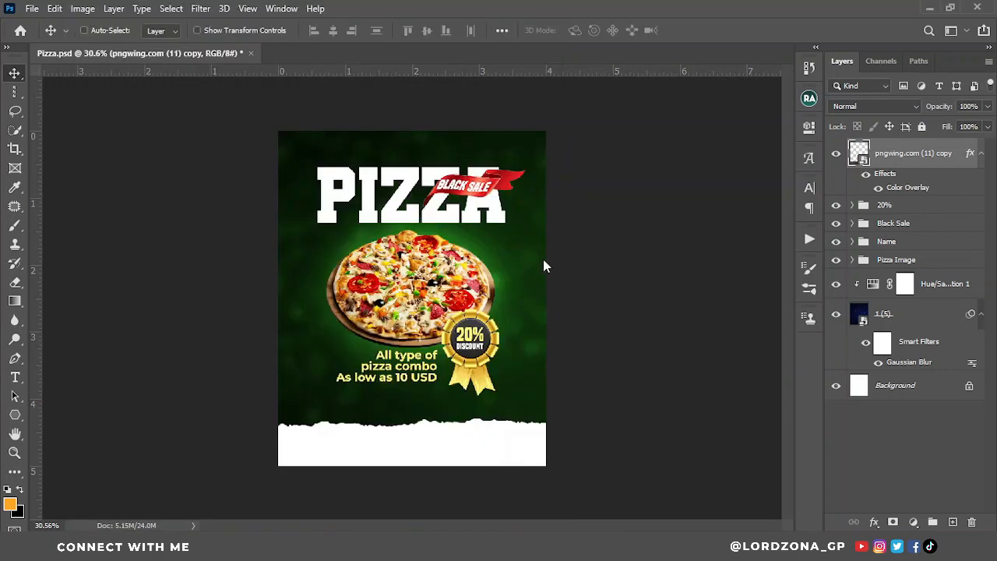
left_click_drag(546, 250, 520, 243)
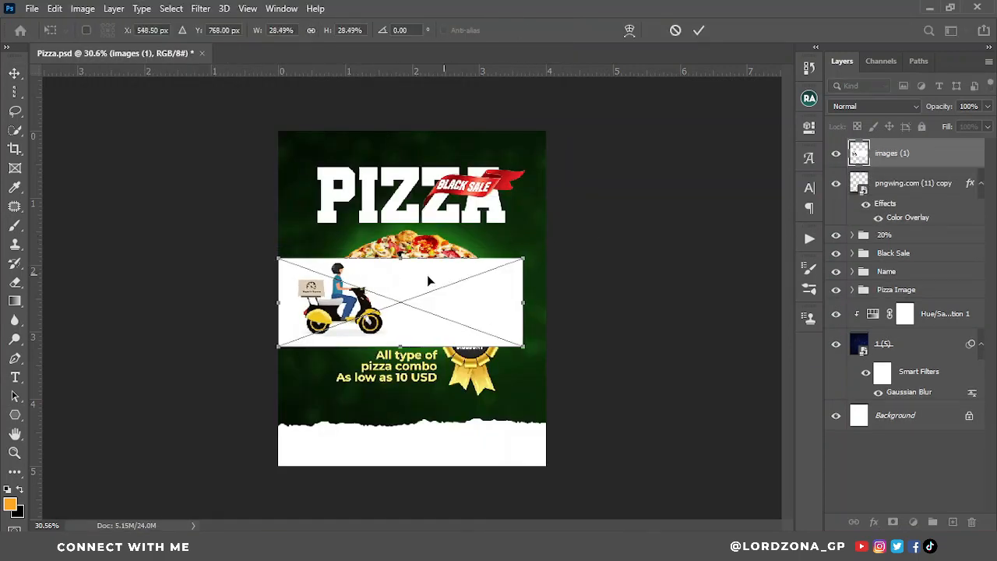
left_click_drag(426, 275, 438, 263)
left_click(697, 33)
- Select the white background around the scooter with the Magic Wand, and subtract the scooter's footboard using the Polygonal Lasso
scroll(375, 298, "up", 5)
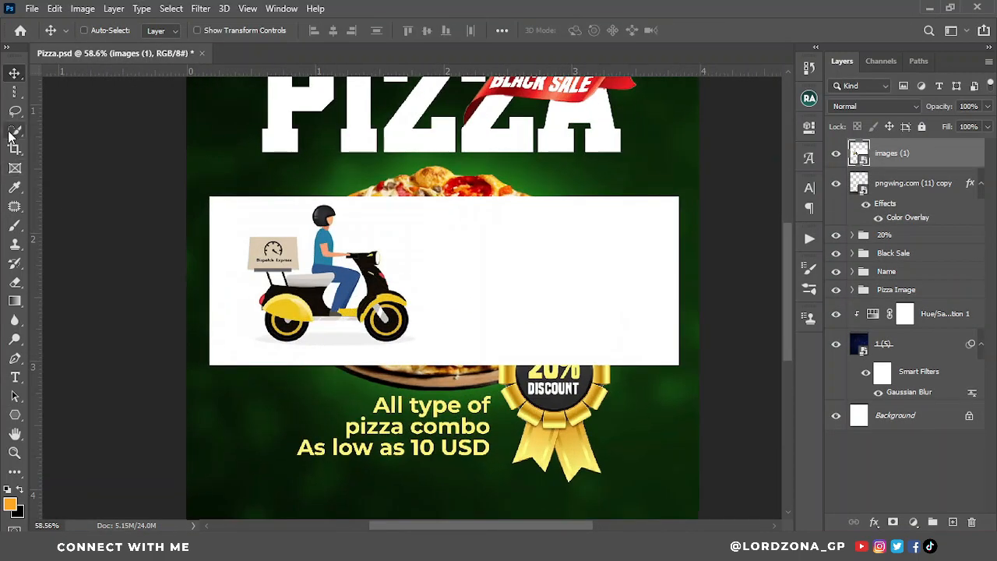
left_click(14, 131)
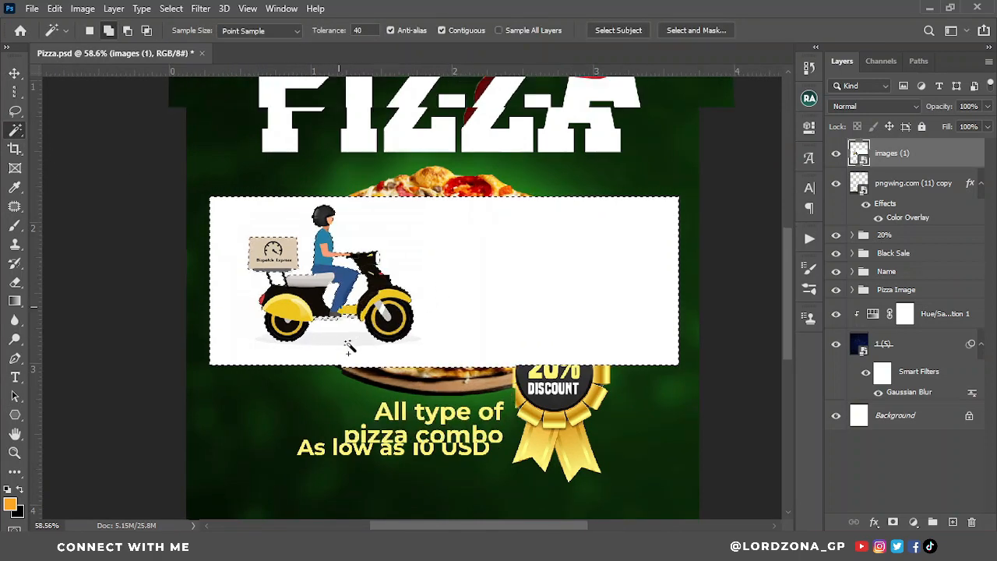
scroll(350, 343, "up", 4)
left_click(15, 112)
left_click(74, 126)
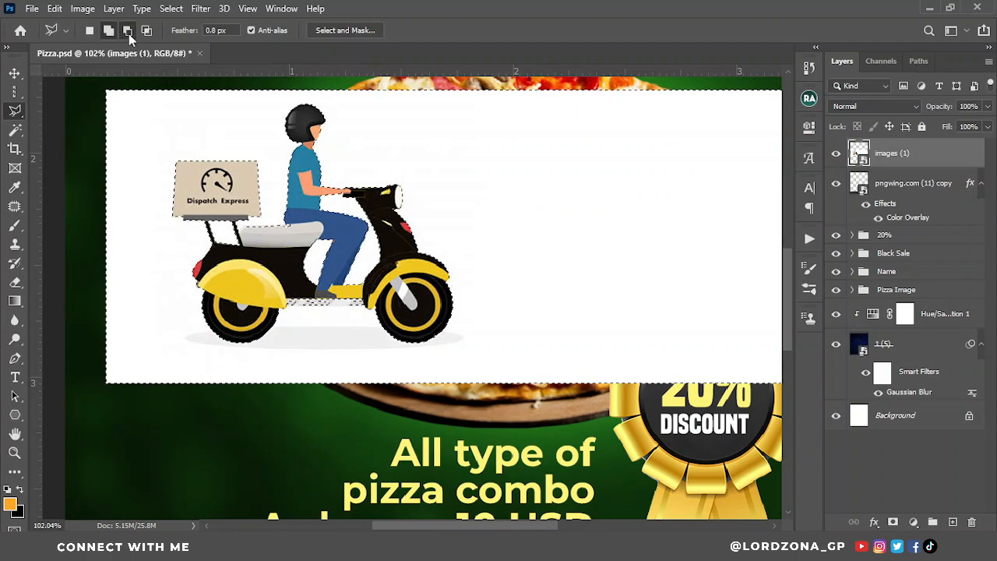
scroll(311, 330, "up", 4)
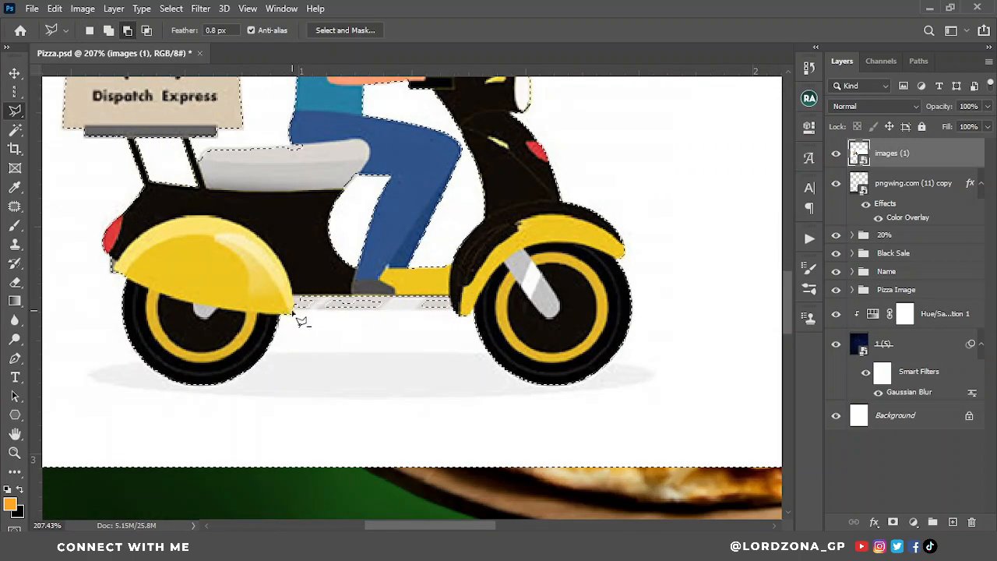
left_click(296, 315)
scroll(295, 315, "down", 4)
- Mask out the scooter's white background with an inverted layer mask, and convert the layer to a smart object
left_click(893, 521)
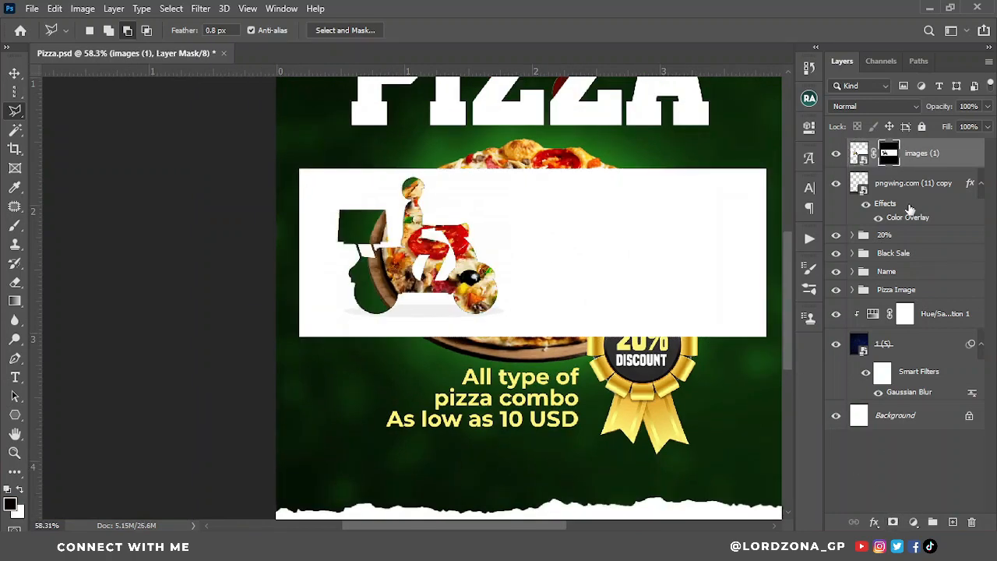
right_click(933, 159)
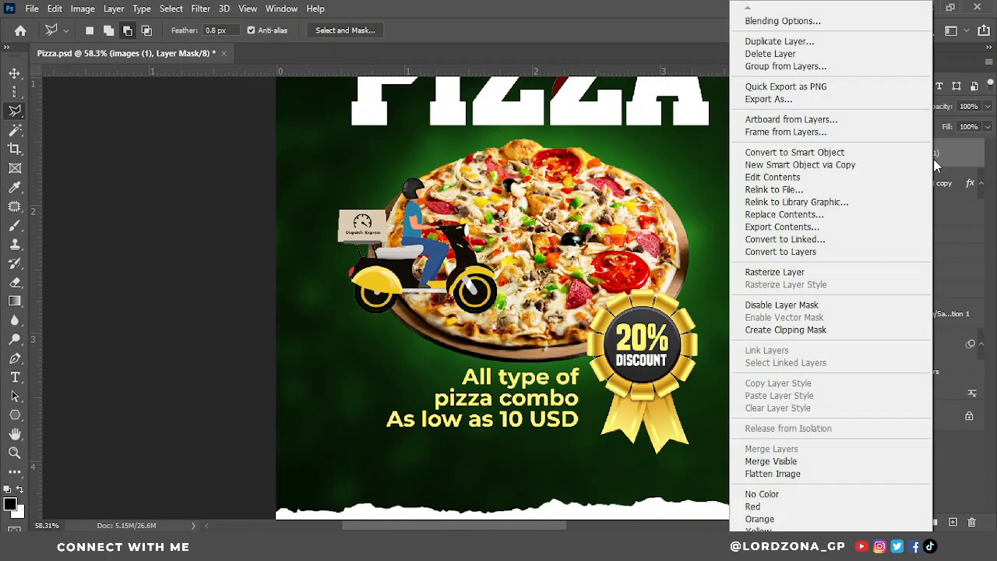
left_click(779, 149)
- Move the scooter down onto the left end of the white torn paper footer
key("v")
scroll(666, 211, "down", 4)
left_click_drag(373, 278, 362, 400)
scroll(421, 434, "up", 2)
scroll(481, 447, "up", 1)
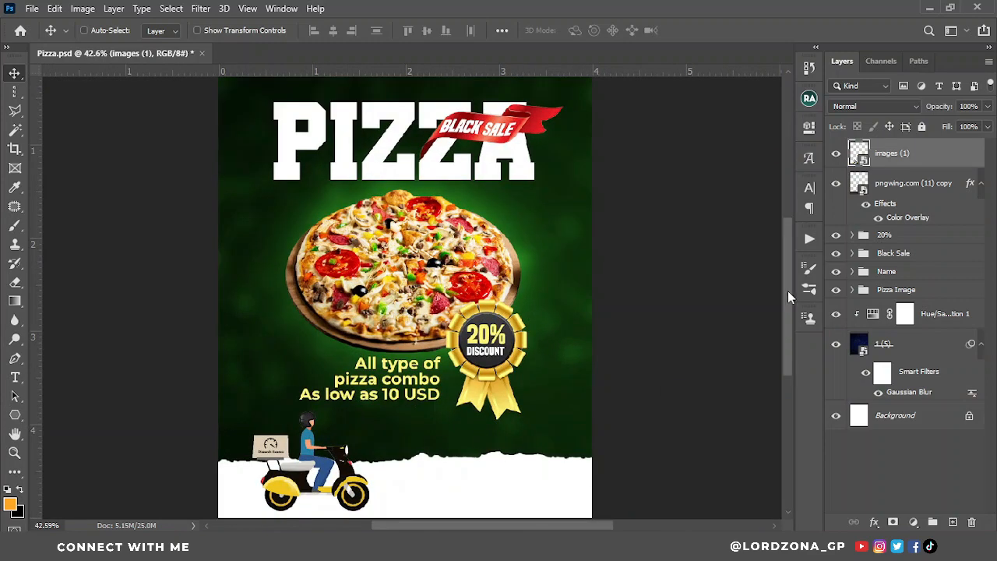
- Scale the scooter down to fit inside the white footer, and position it near the poster's lower left corner
scroll(401, 371, "down", 3)
scroll(353, 323, "up", 1)
key("ctrl+t")
left_click_drag(598, 220, 436, 221)
mouse_move(352, 285)
left_mouse_down()
mouse_move(353, 259)
mouse_move(346, 273)
left_mouse_up()
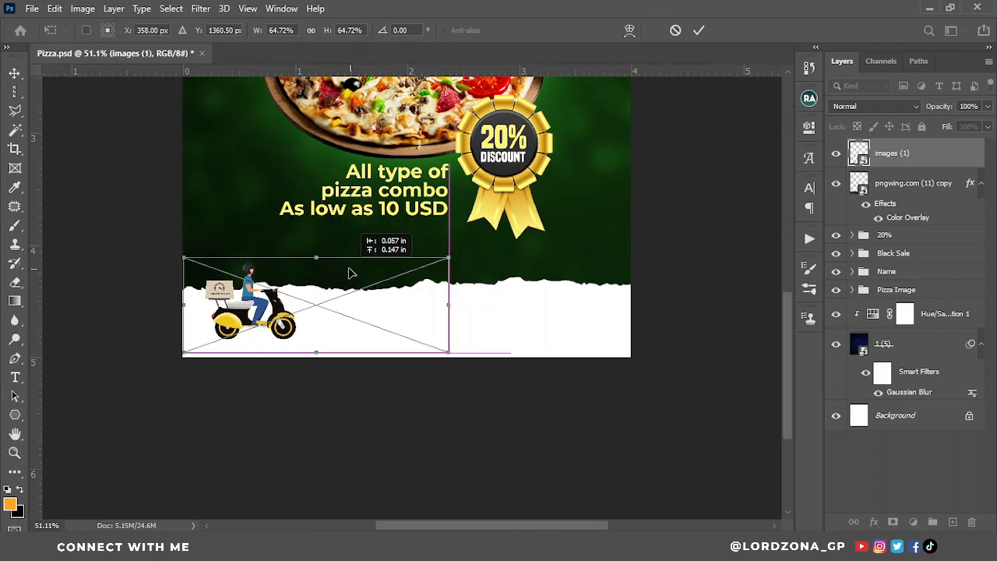
left_click_drag(454, 257, 331, 254)
left_click_drag(281, 309, 292, 309)
key("Return")
scroll(353, 437, "down", 6)
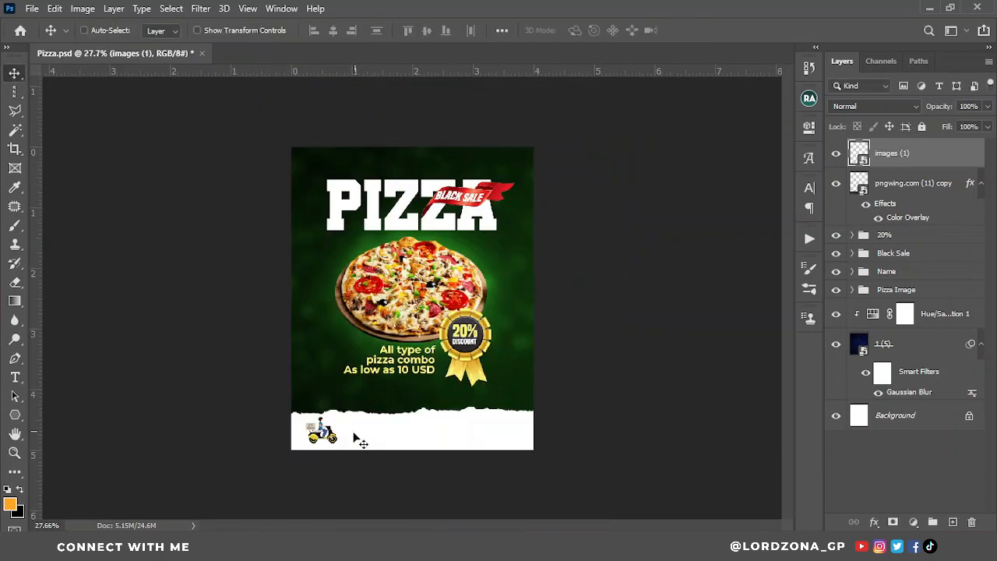
- Switch to the Word document, copy the "Free Delivery" line and return to Photoshop
scroll(403, 331, "up", 6)
left_click_drag(786, 306, 786, 366)
scroll(382, 341, "up", 2)
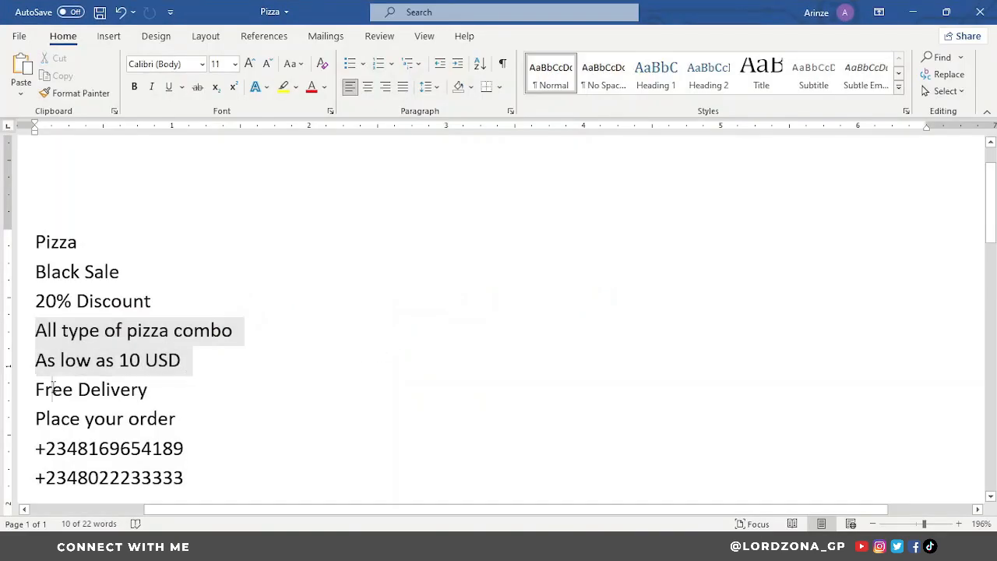
left_click_drag(35, 389, 182, 388)
key("ctrl+c")
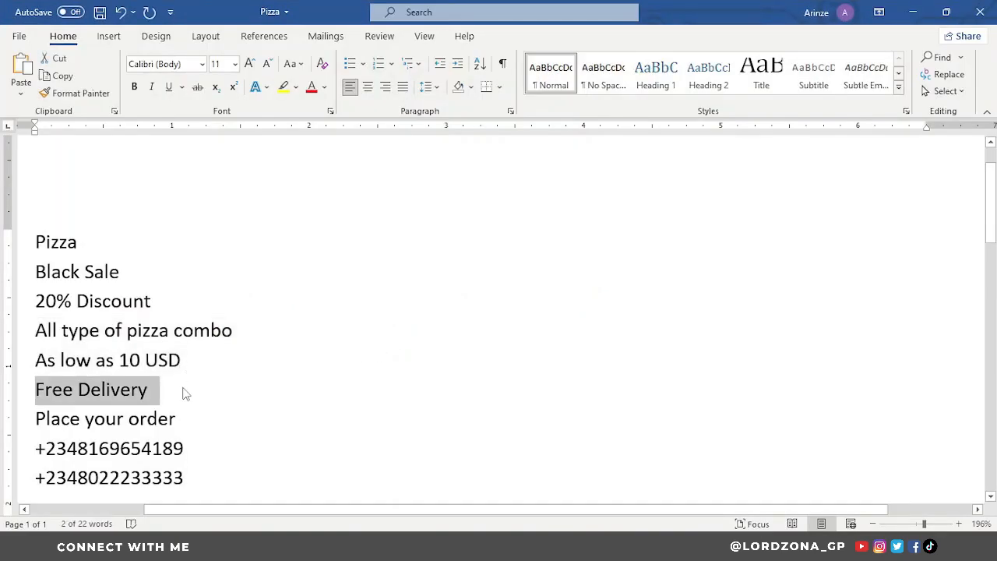
left_click(913, 14)
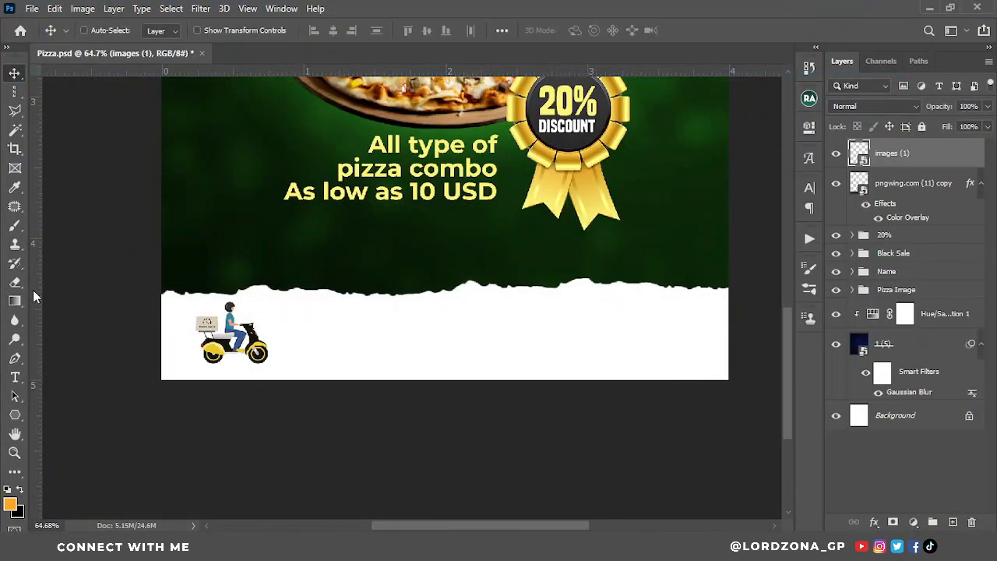
- Paste "Free Delivery" as a new text layer above the footer, and break it into two lines before "Delivery"
left_click(14, 379)
left_click(286, 256)
key("ctrl+v")
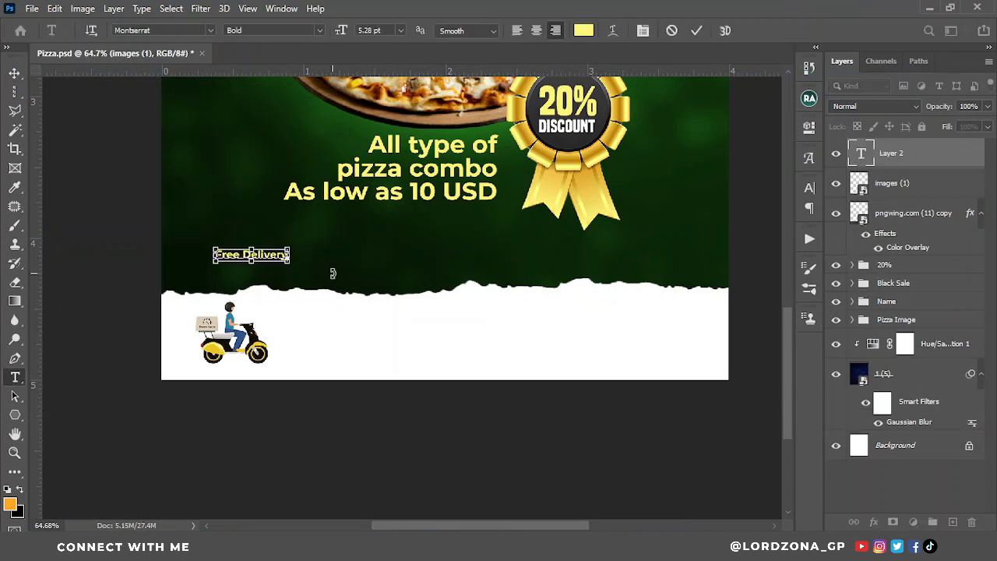
left_click(699, 30)
left_click(243, 255)
key("BackSpace")
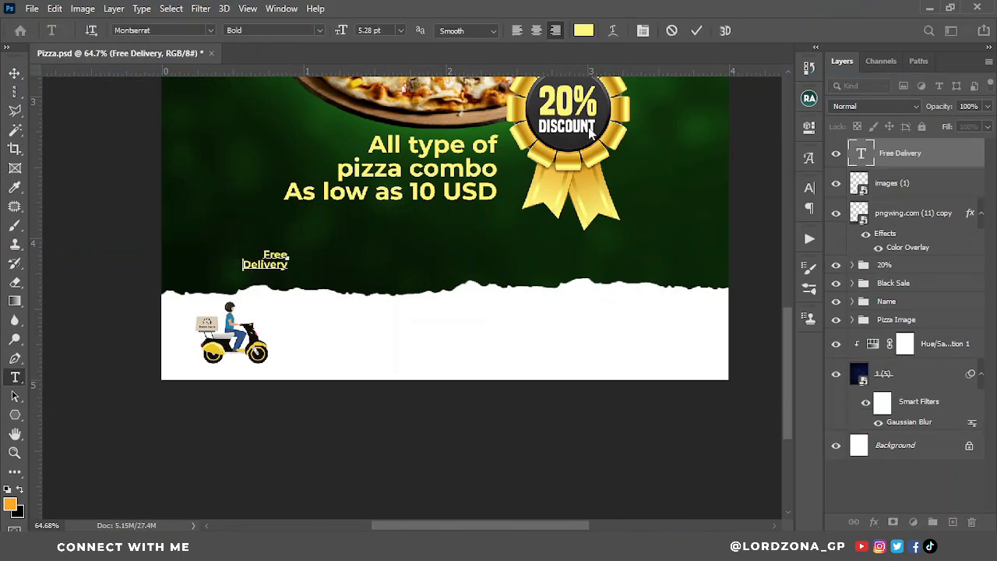
- Left-align the two-line Free Delivery text
left_click(809, 208)
left_click(653, 208)
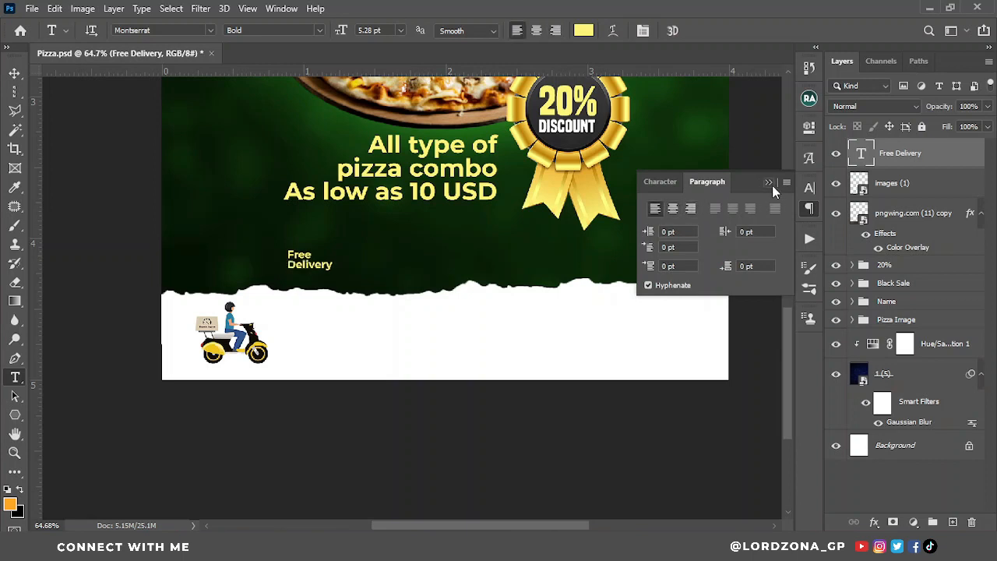
left_click(771, 181)
- Enlarge the Free Delivery text in black, and place it beside the scooter in the white footer
left_click(15, 73)
key("ctrl+t")
left_click_drag(334, 272, 307, 356)
key("Return")
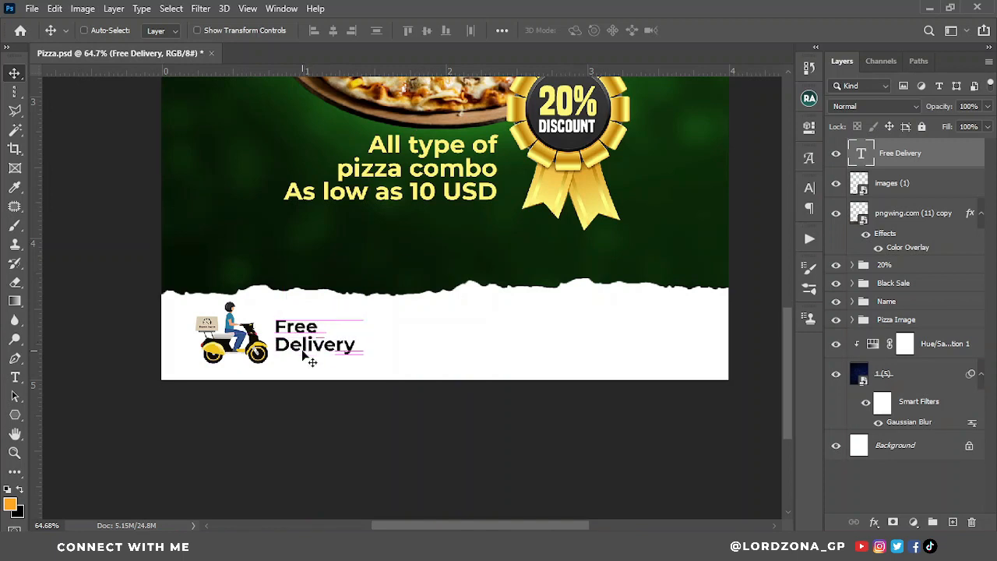
- Cut "Free" out of the delivery text, duplicate the layer, and replace the copy's text with "Free"
scroll(306, 356, "up", 2)
double_click(327, 343)
left_click_drag(263, 318, 304, 293)
key("ctrl+x")
key("Delete")
key("ctrl+j")
key("v")
double_click(863, 154)
key("ctrl+v")
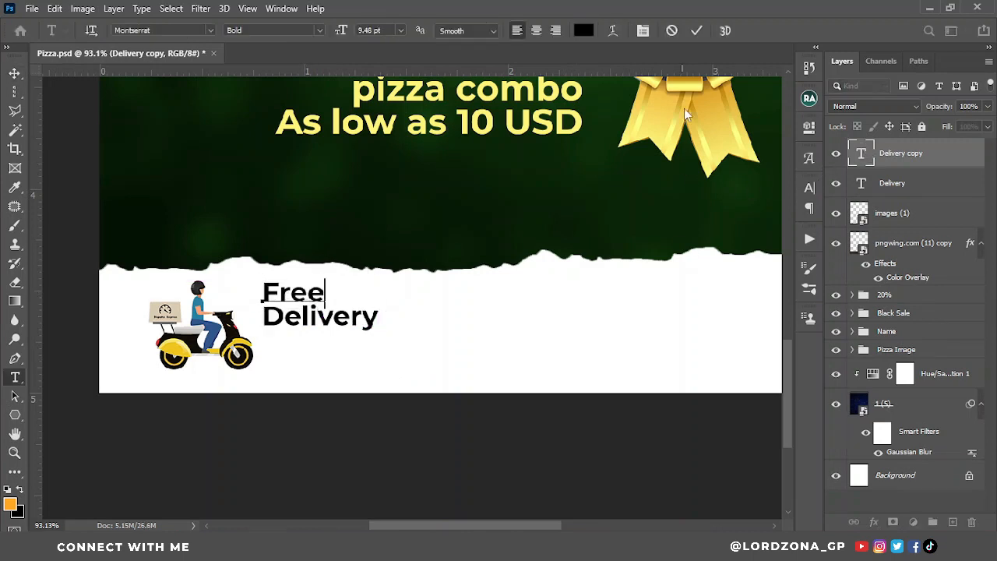
left_click(701, 31)
- Scale "Free" up to about the width of "Delivery", and move both words down level with the scooter's wheels
key("ctrl+t")
left_click_drag(325, 281, 381, 259)
key("Return")
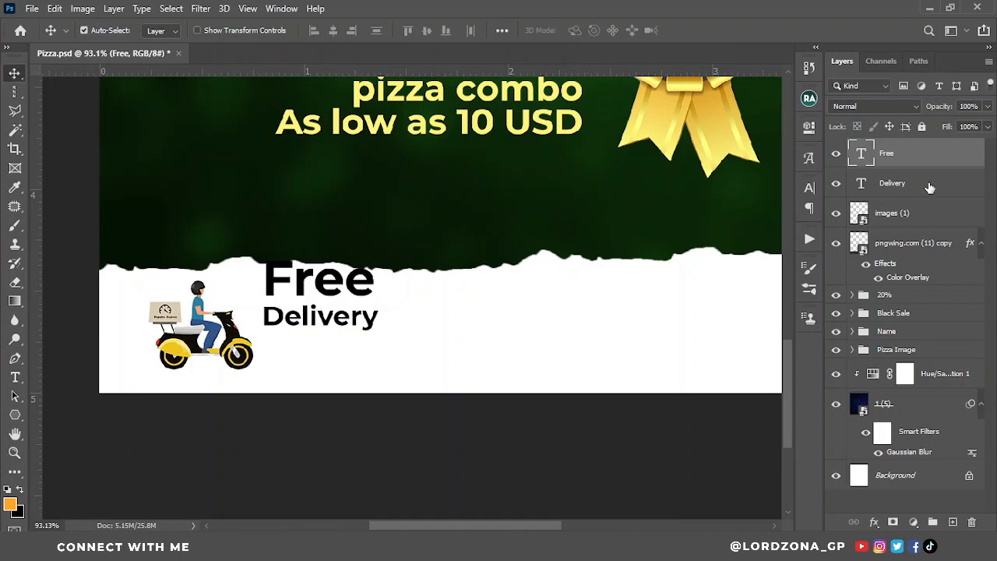
left_click(930, 184, "shift")
left_click_drag(329, 295, 326, 327)
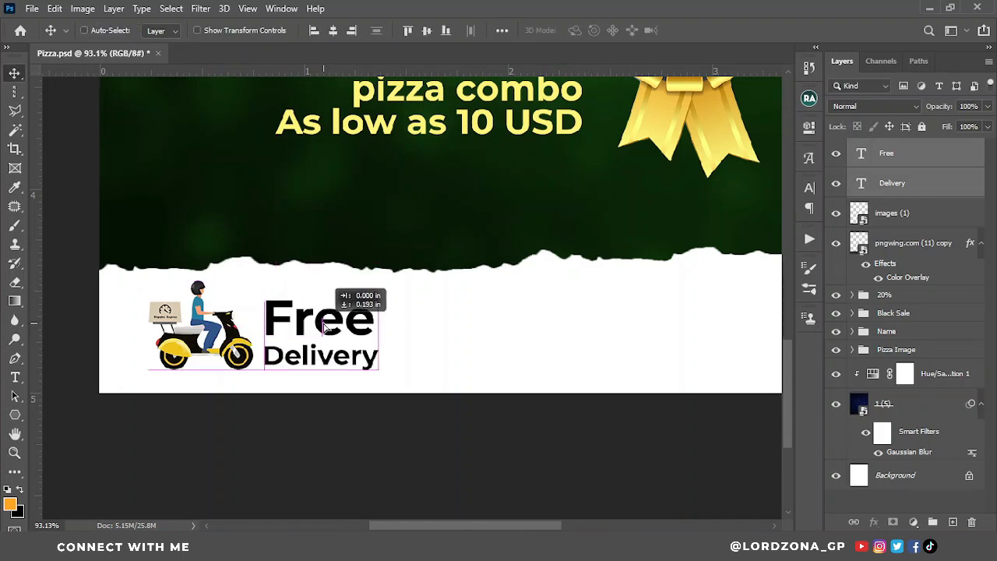
- Group the Free, Delivery and scooter layers, and rename the group as Free
left_click(911, 217, "ctrl")
key("ctrl+g")
double_click(890, 146)
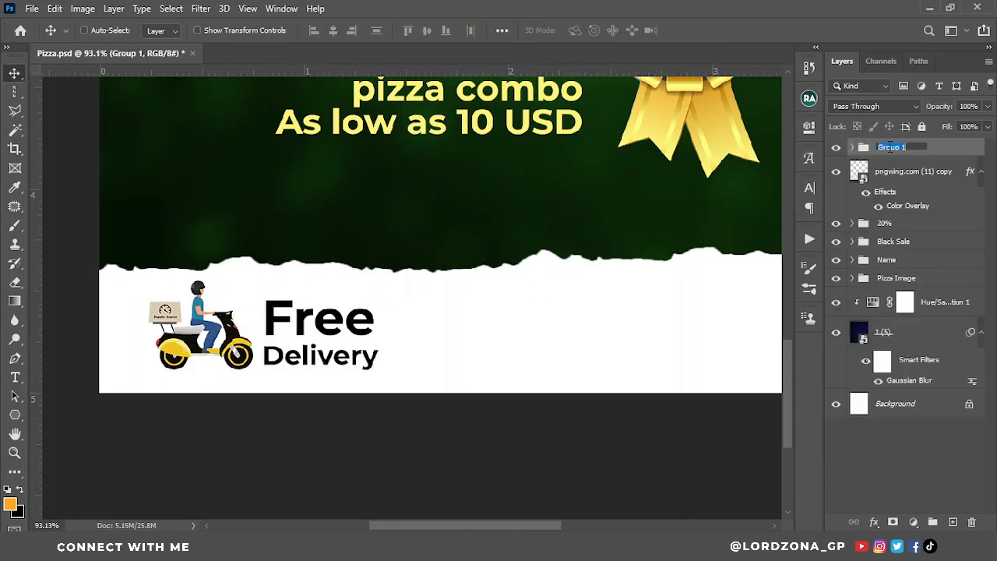
scroll(415, 335, "down", 8)
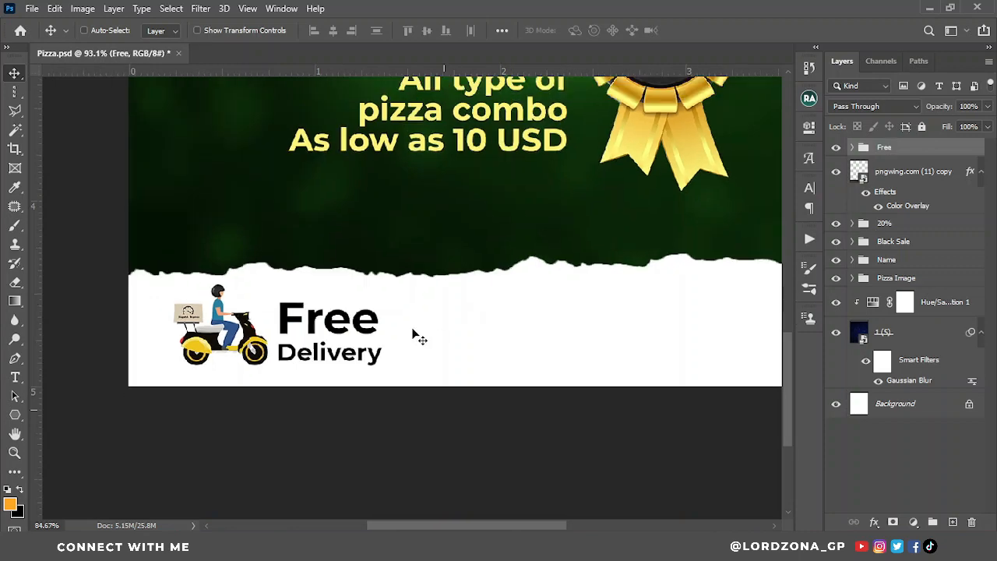
- Switch to the Word document and copy the "Place your order" line together with both phone number lines
scroll(443, 397, "up", 2)
key("alt+Tab")
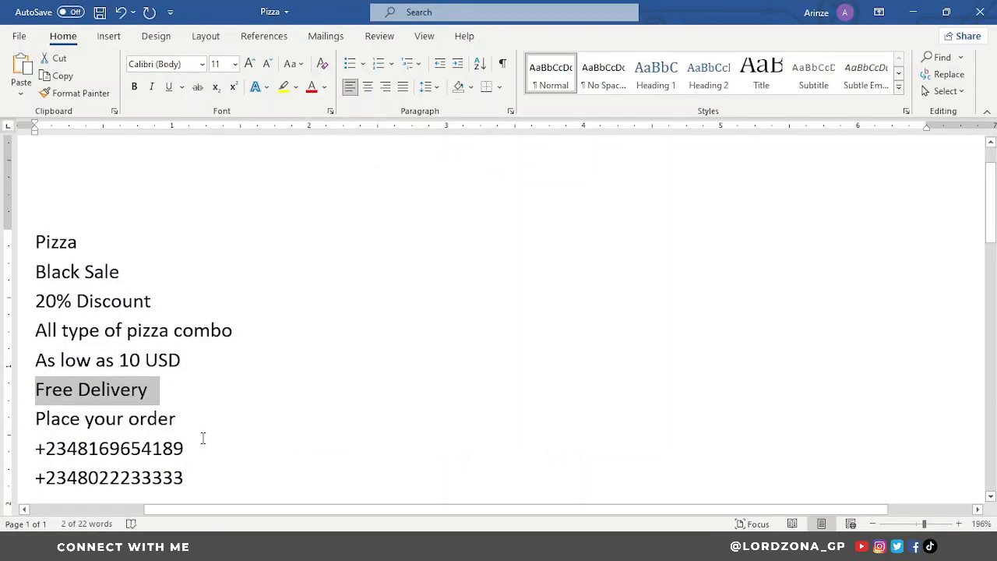
scroll(185, 389, "down", 2)
left_click_drag(45, 282, 194, 338)
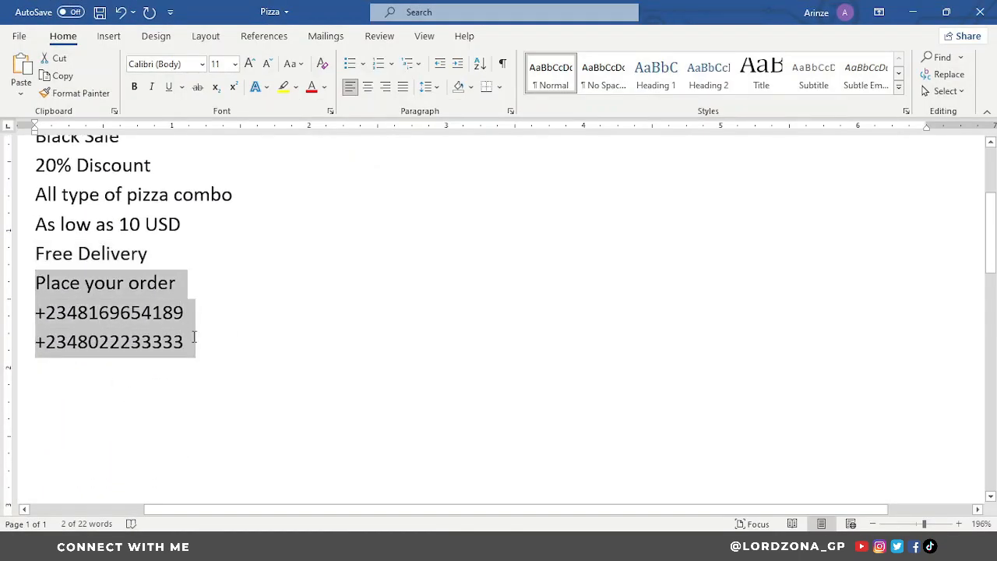
- Back in Photoshop, start a black 16 pt Montserrat Bold text layer below the combo text and paste the order lines
key("alt+Tab")
left_click(16, 378)
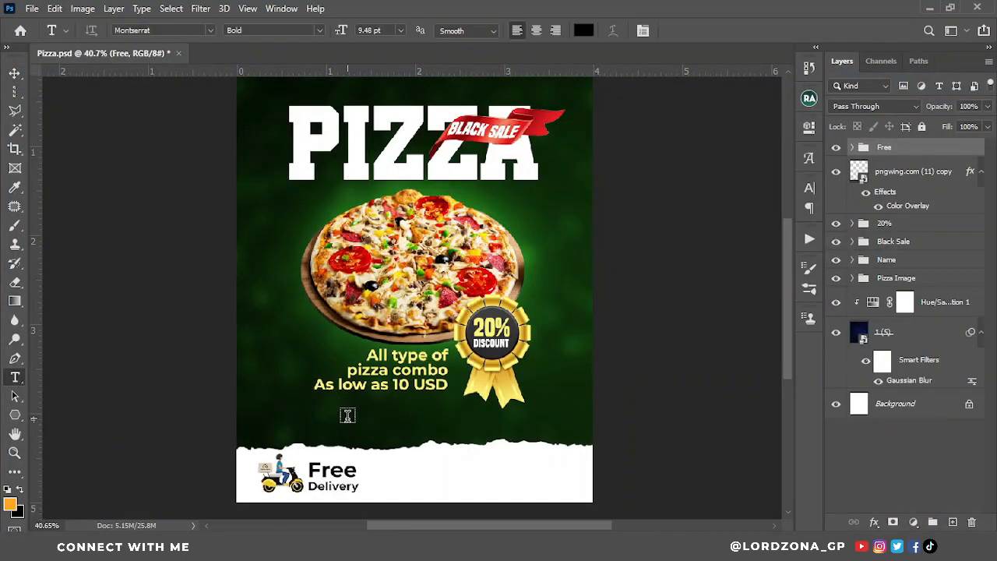
left_click(809, 188)
left_click(704, 226)
left_click(682, 337)
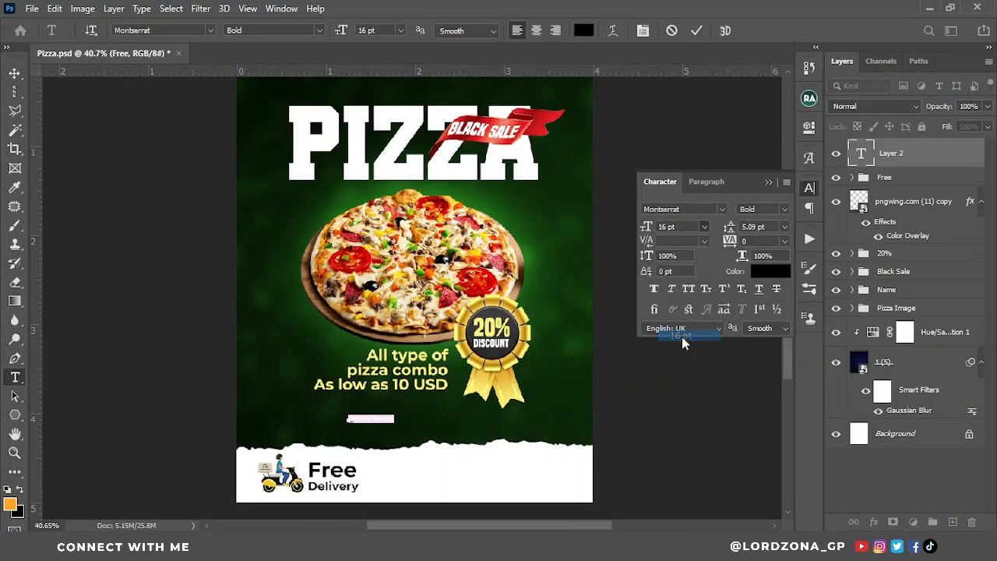
left_click(768, 183)
key("ctrl+v")
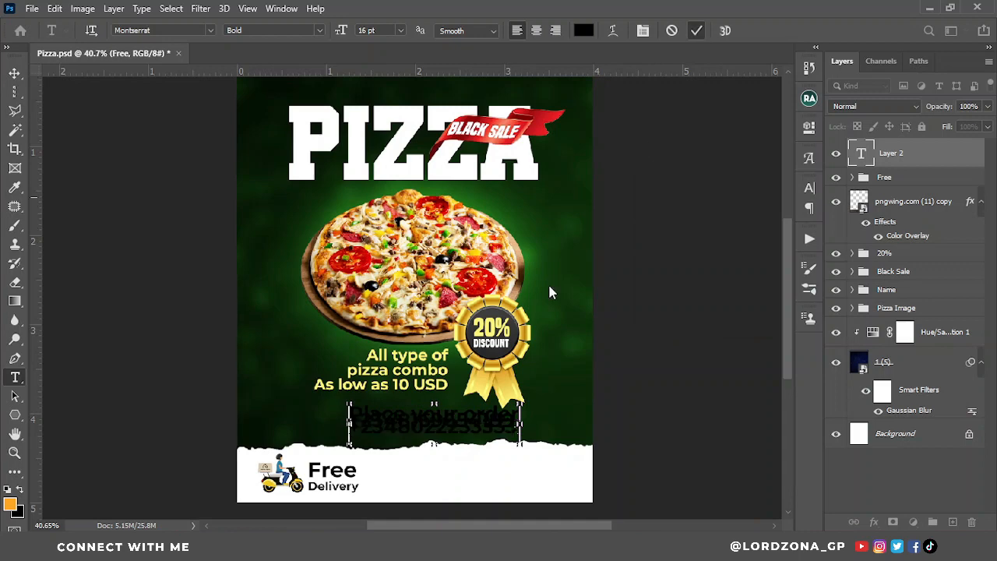
- Increase the order text's leading until its three lines stand clear of each other
scroll(724, 271, "up", 1)
left_click(809, 188)
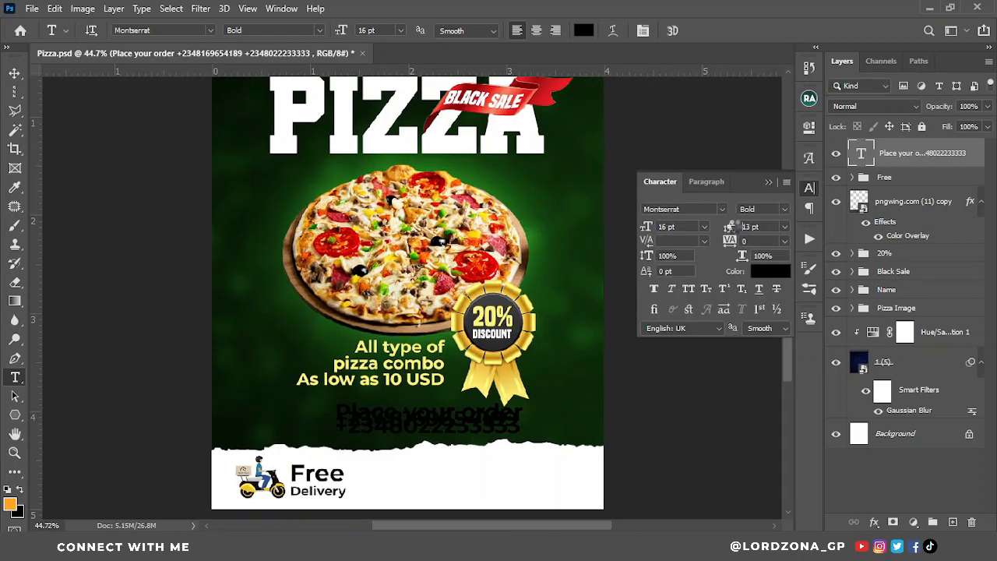
left_click_drag(732, 225, 730, 226)
left_click(768, 183)
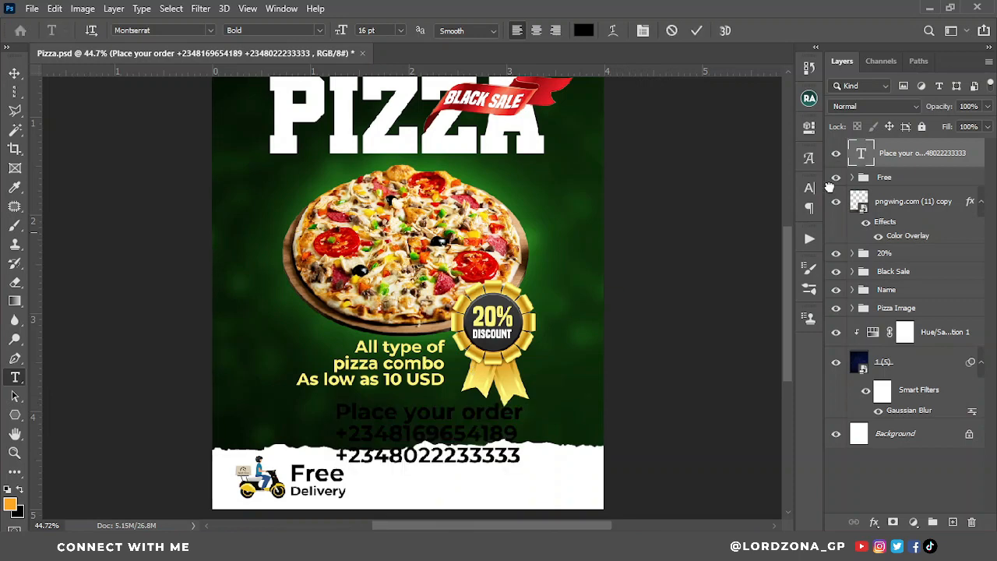
- Move the order text to the right end of the white footer and scale it to about 53.5%
left_click(14, 73)
scroll(501, 413, "up", 2)
scroll(490, 350, "down", 3)
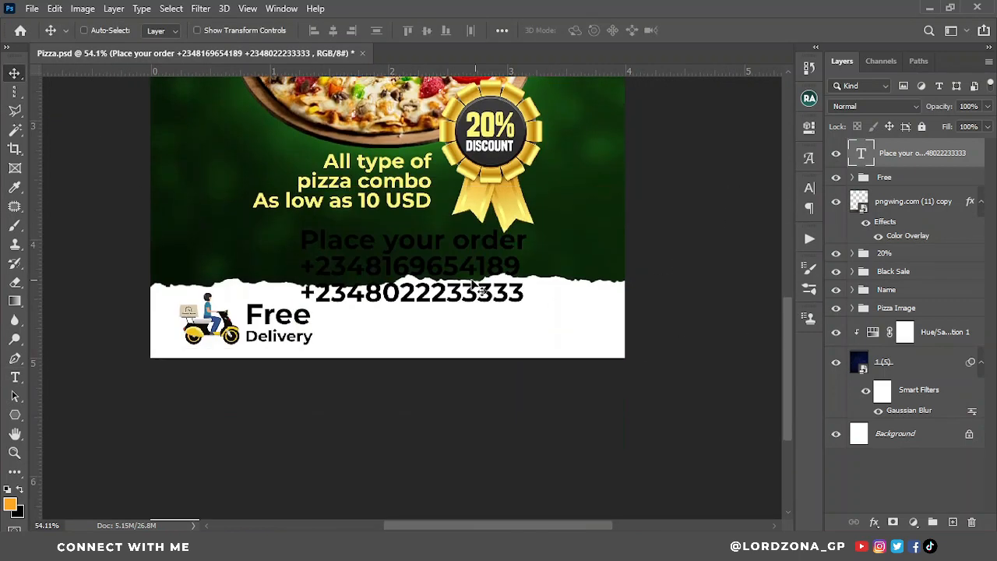
left_click_drag(464, 280, 527, 317)
key("ctrl+t")
left_click_drag(365, 265, 472, 313)
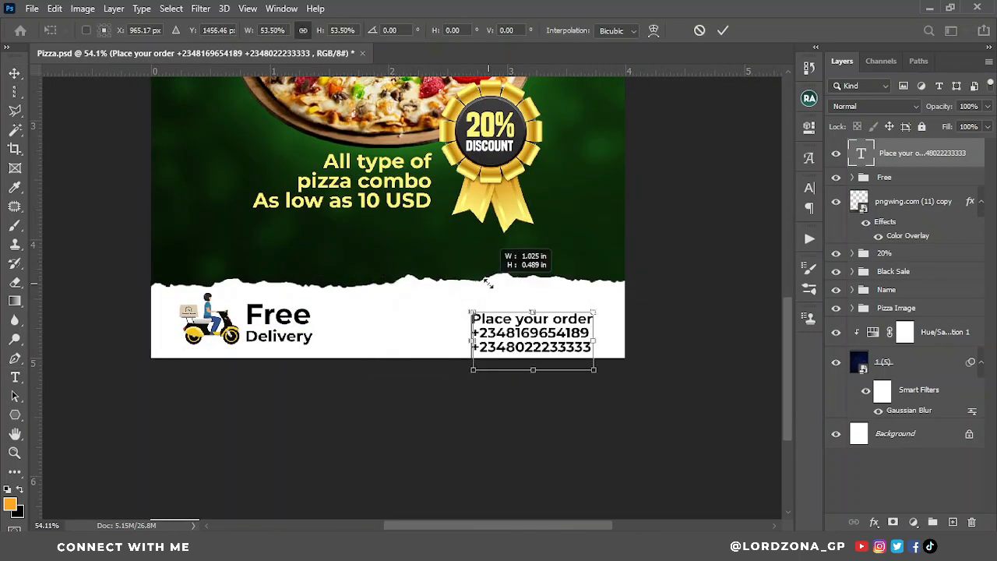
key("Return")
left_click_drag(524, 359, 534, 340)
- Scale the order text up slightly so it fills the height of the footer's right end
scroll(534, 342, "up", 2)
key("ctrl+t")
left_click_drag(469, 352, 435, 362)
left_click(723, 30)
- Reduce only the "Place your order" line to 6 pt and commit the text
double_click(861, 153)
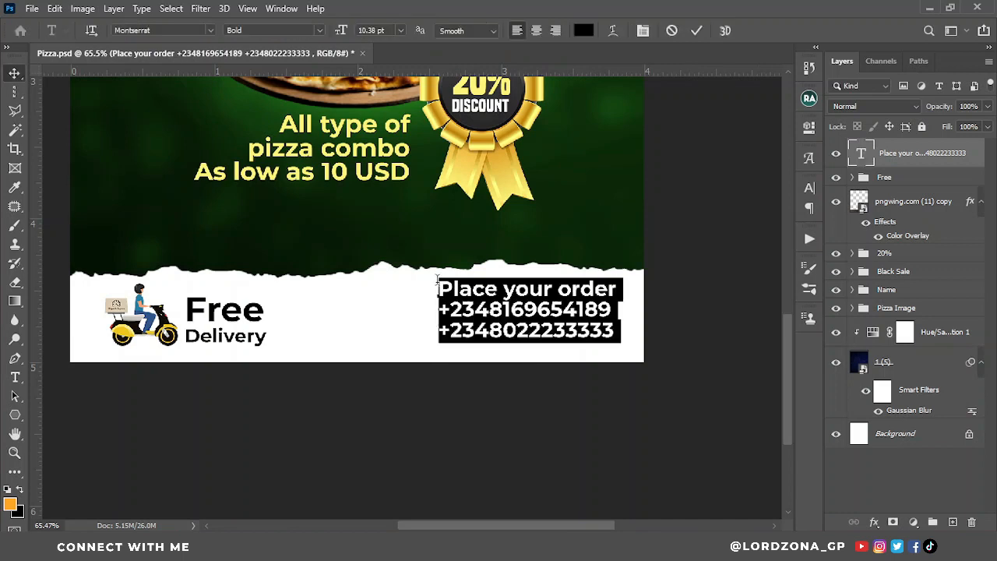
left_click(809, 188)
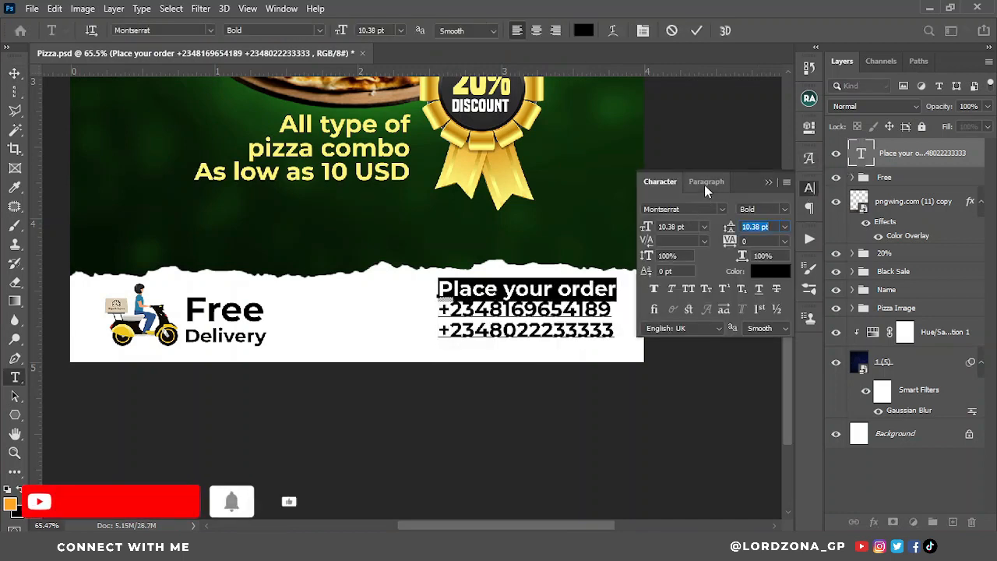
left_click(704, 227)
left_click(678, 259)
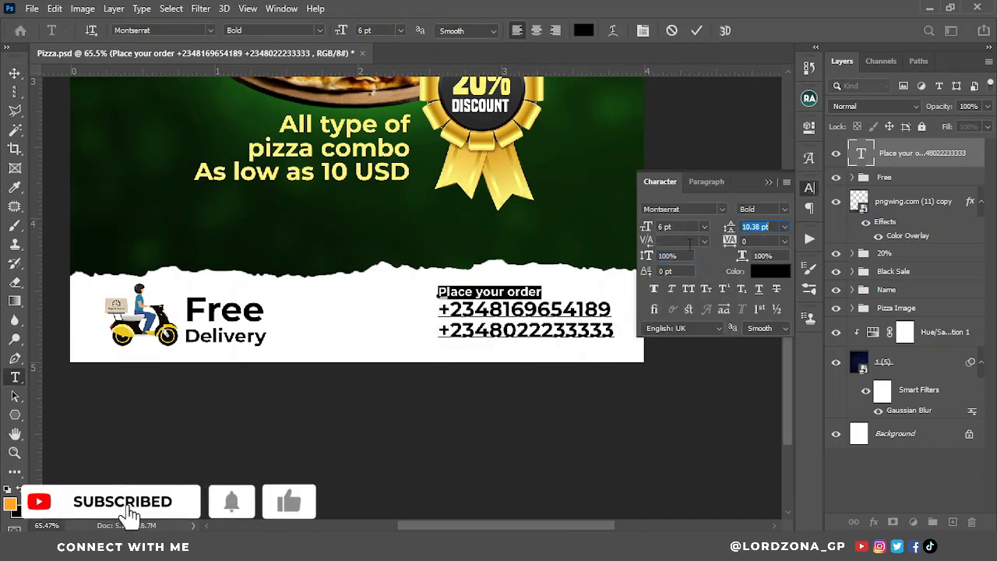
left_click(768, 183)
left_click(696, 30)
scroll(695, 181, "down", 2)
key("v")
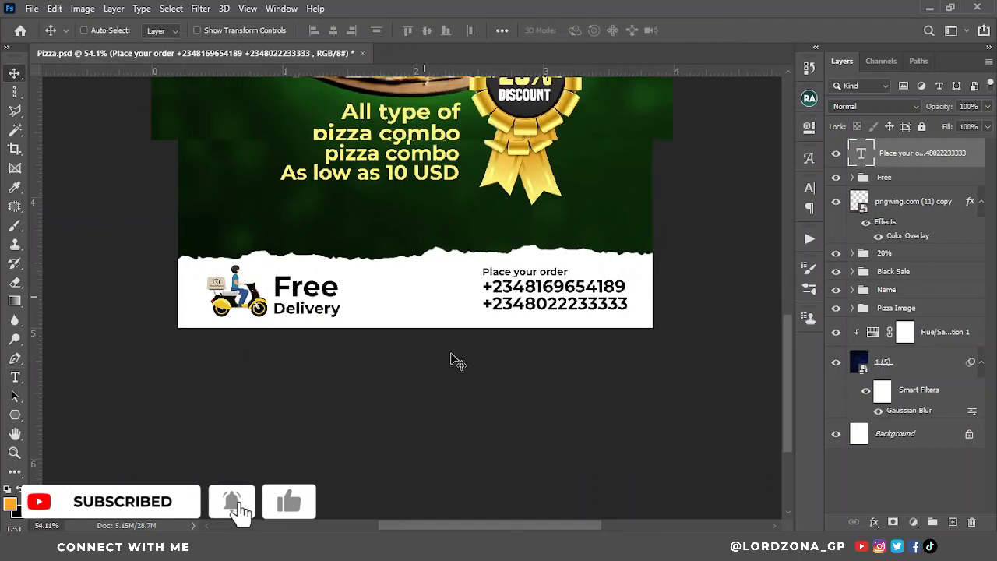
- Delete the separate "Free" layer, add "Free" as a line above "Delivery" in its text layer, and place it beside the scooter
scroll(452, 350, "up", 1)
left_click(852, 178)
left_click(872, 204)
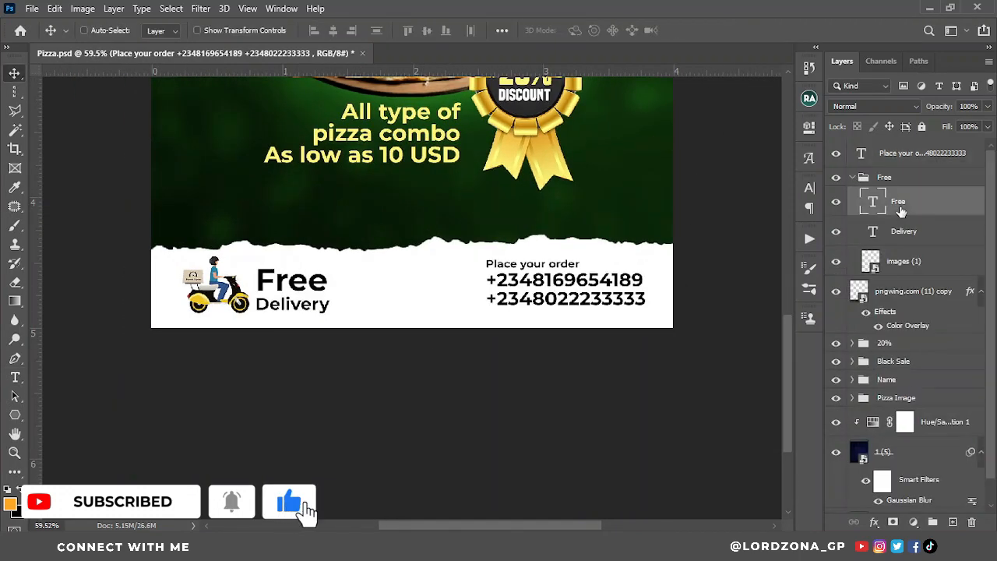
key("Delete")
double_click(872, 204)
left_click(254, 303)
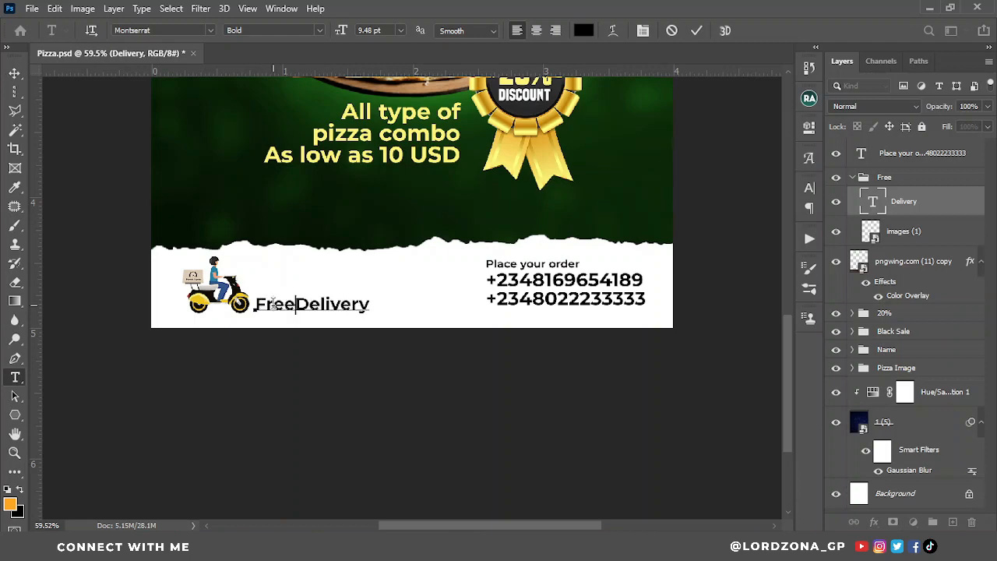
type("Free")
key("Return")
key("v")
left_click_drag(269, 315, 269, 295)
- Add a new two-line text reading "1st Nov-" and "19th Dec." to the left of the combo text
key("ctrl+0")
left_click(13, 378)
left_click(279, 340)
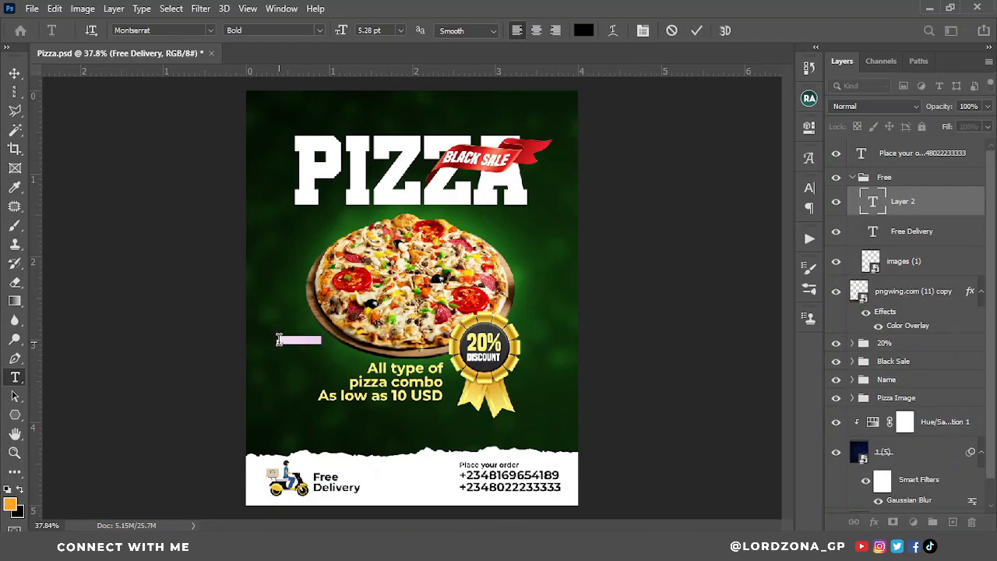
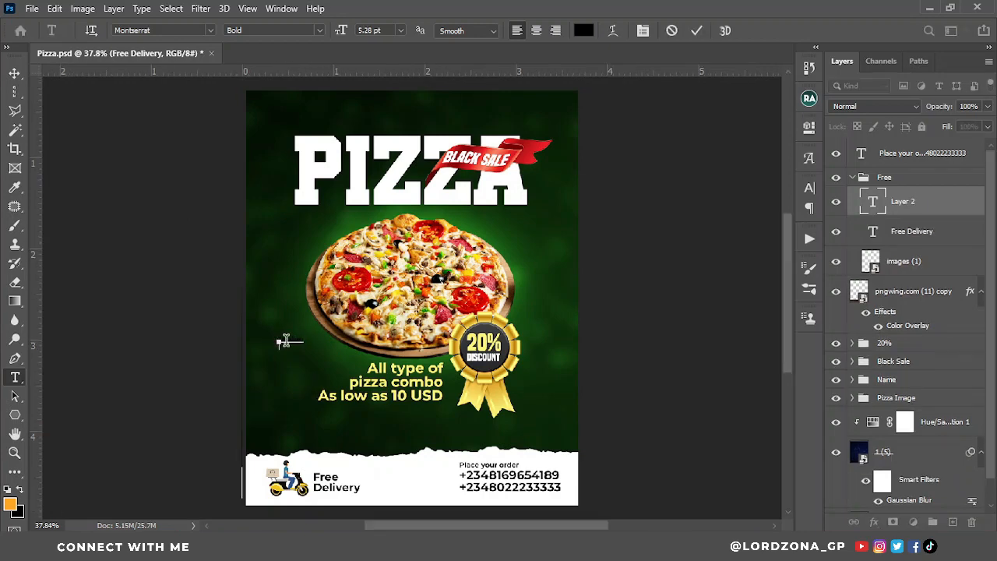
scroll(289, 358, "up", 5)
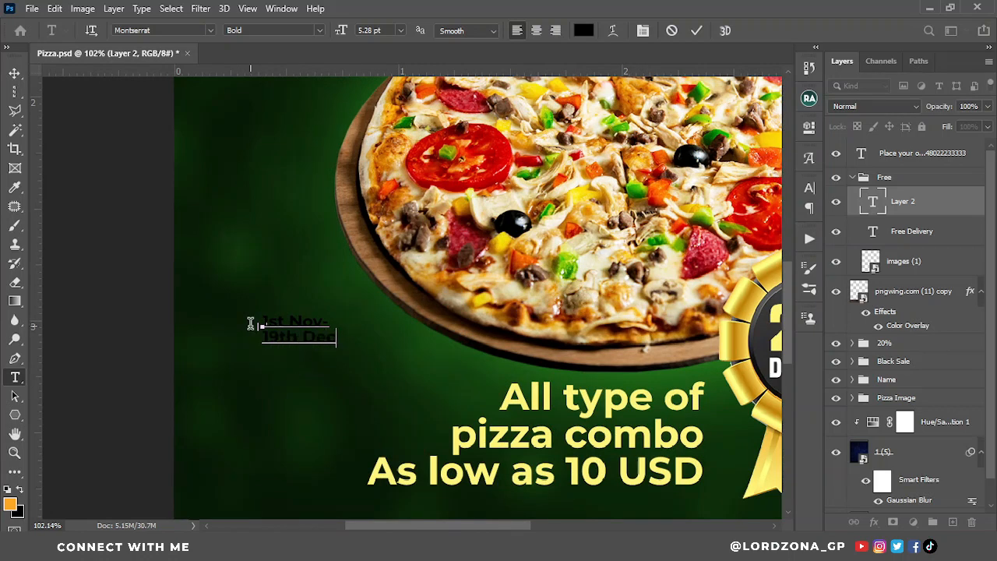
left_click(696, 31)
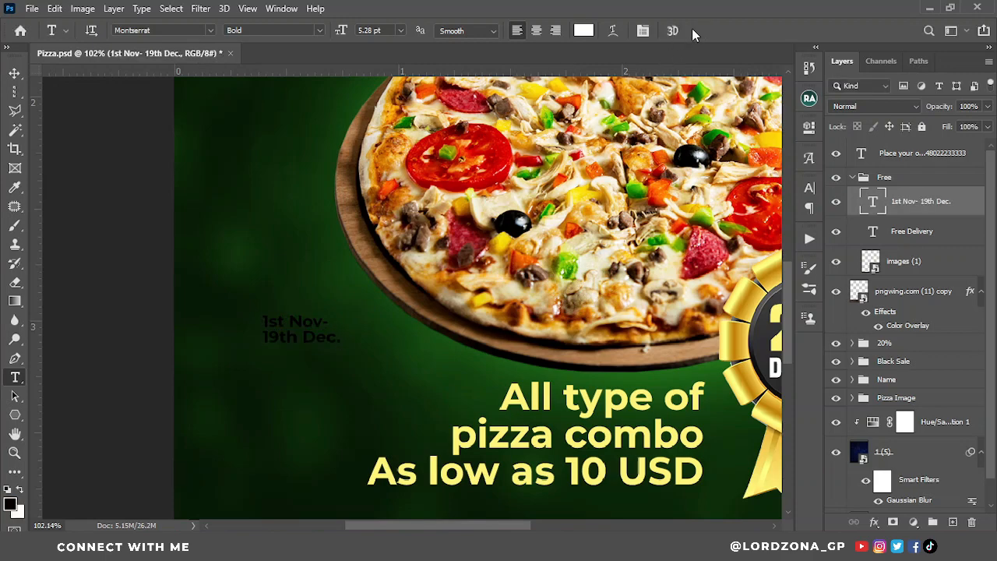
- Enlarge the 1st Nov- 19th Dec. text and place it in the footer between the delivery and order texts
key("v")
key("ctrl+0")
key("ctrl+t")
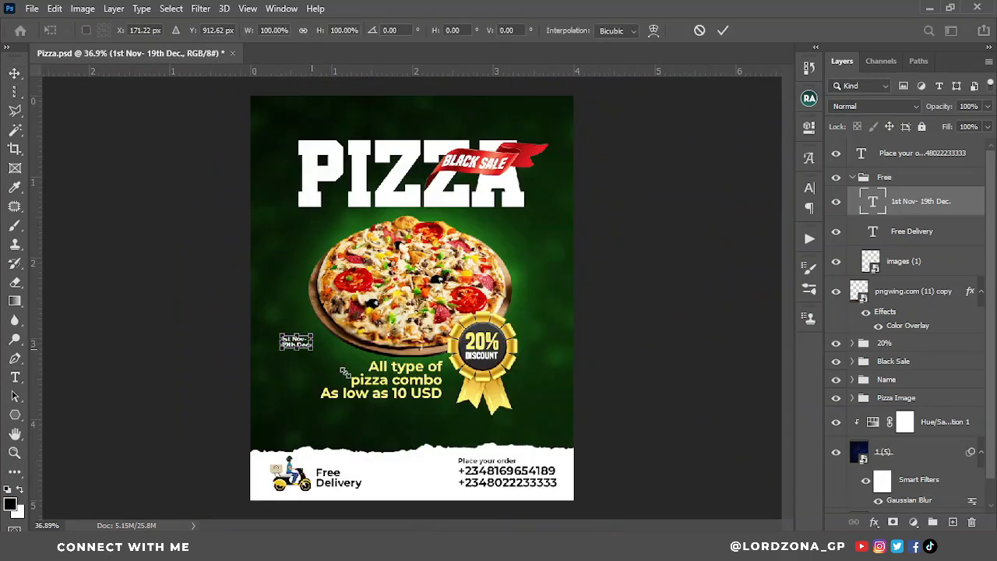
left_click_drag(344, 372, 418, 474)
left_click(723, 31)
- Change the 1st Nov- 19th Dec. text to the Built Titling font, try SemiBold, and settle on the Bold style
scroll(419, 473, "up", 5)
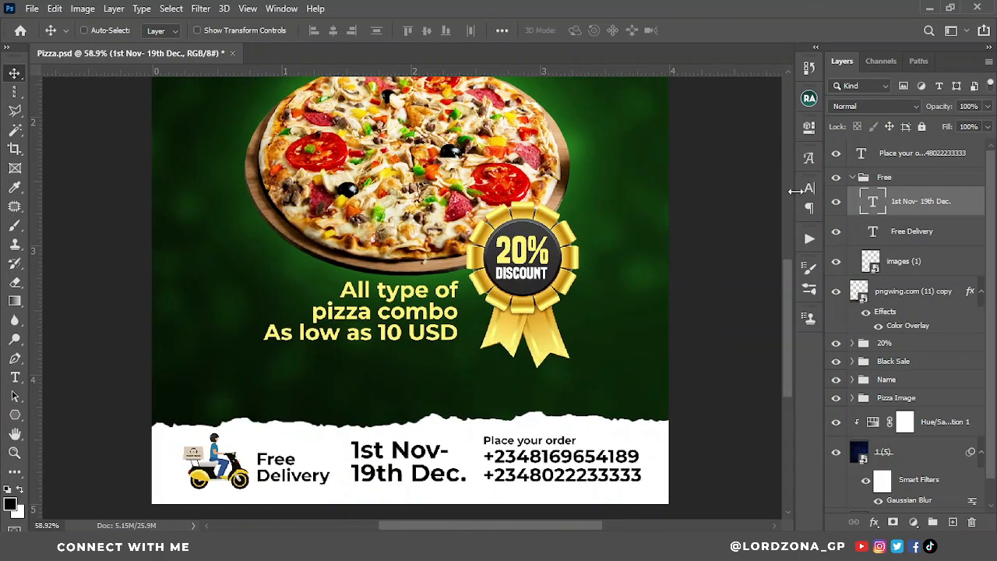
left_click(809, 187)
left_click(723, 209)
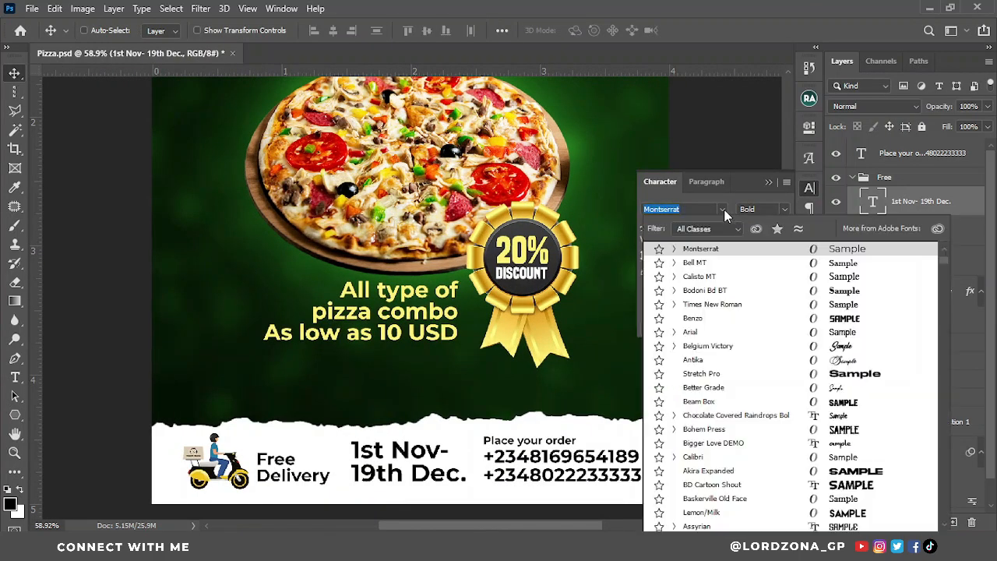
scroll(792, 270, "up", 2)
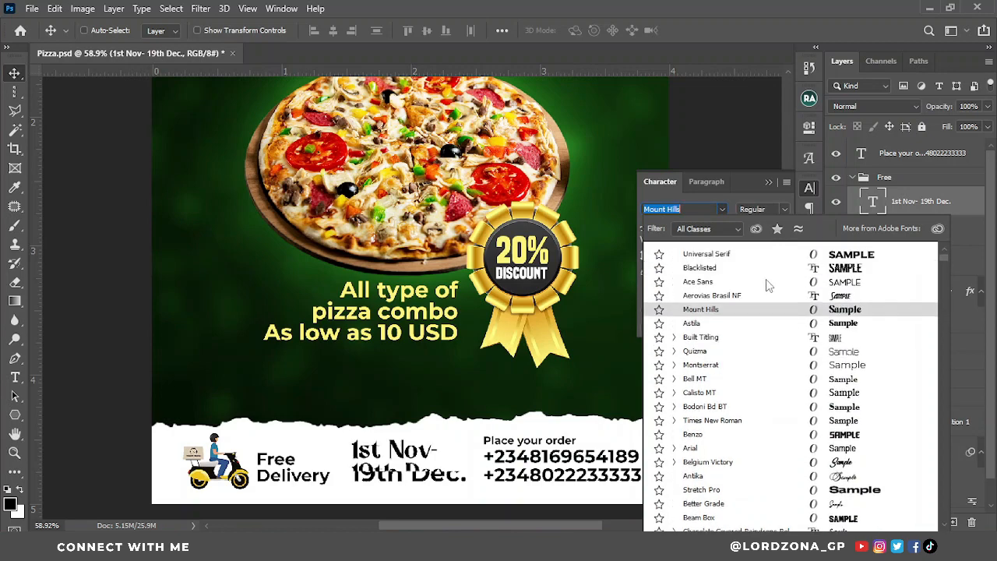
left_click(759, 343)
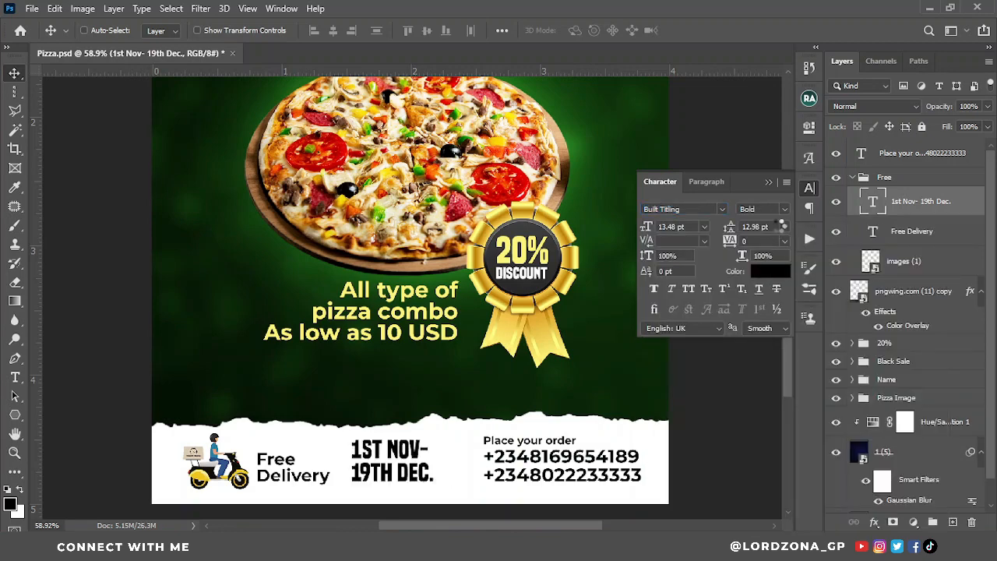
left_click(779, 208)
left_click(769, 295)
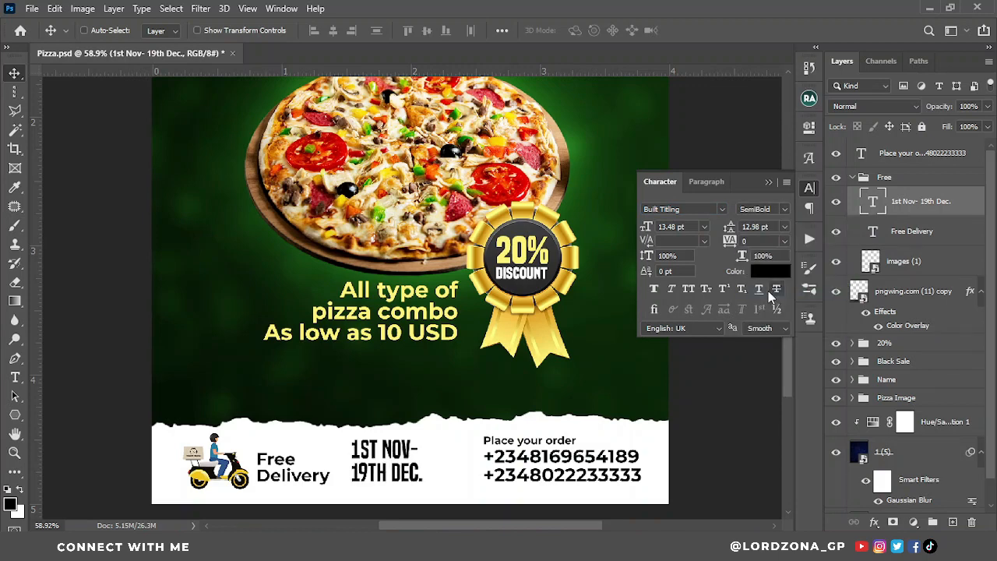
left_click(781, 210)
left_click(779, 316)
left_click(768, 183)
- Scale up the 1st Nov- 19th Dec. text a little within the middle of the footer
scroll(588, 249, "down", 2)
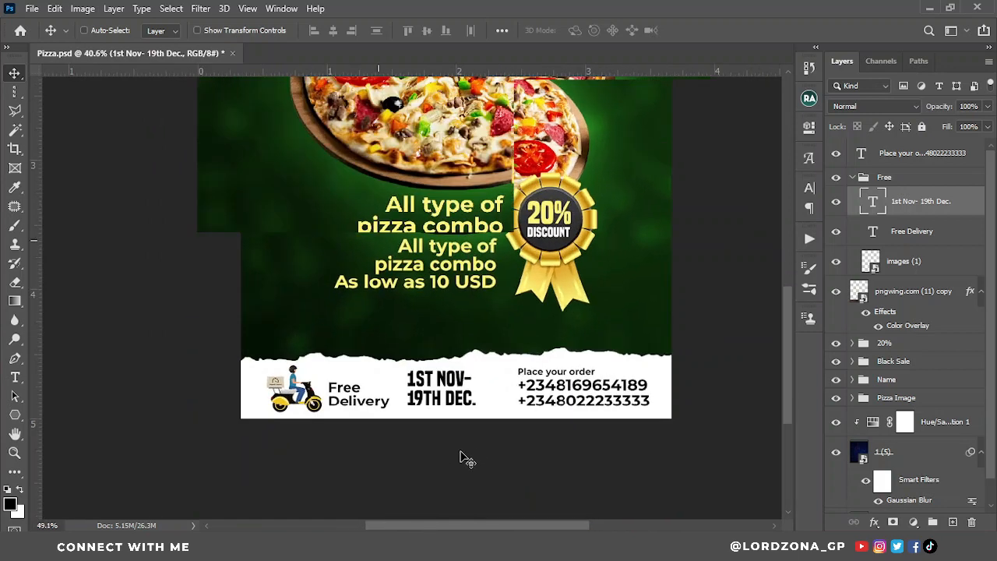
scroll(465, 448, "up", 5)
key("ctrl+t")
left_click_drag(486, 324, 496, 345)
key("Return")
- Add a small black text reading "Date" above the footer, in 5.28 pt Montserrat Bold
left_click(899, 233)
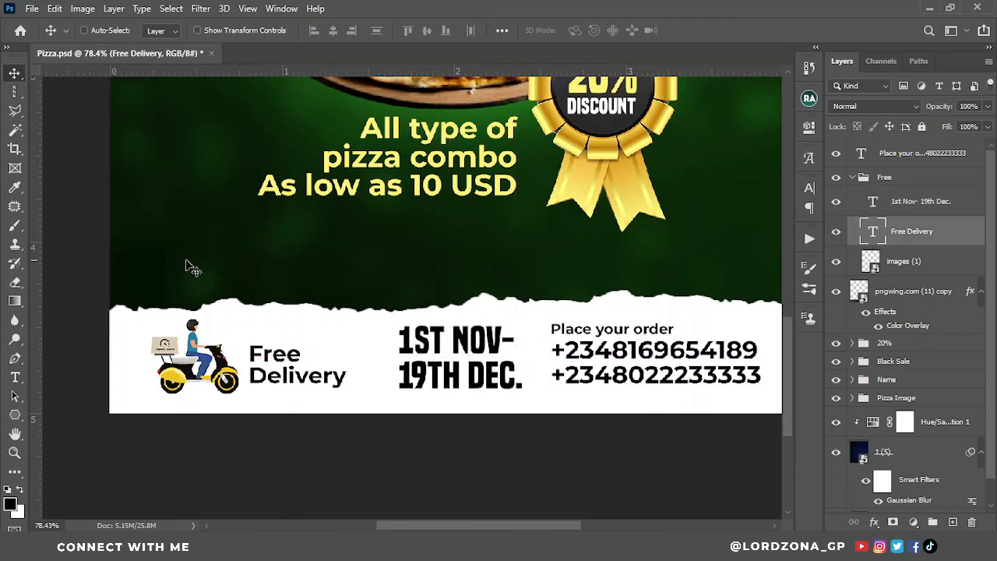
left_click(19, 377)
left_click(282, 267)
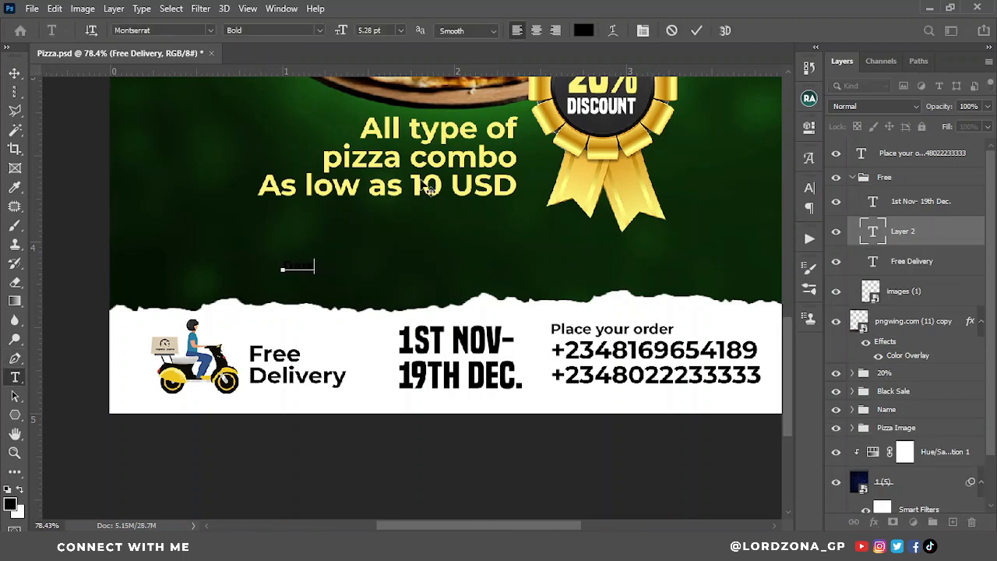
left_click(696, 31)
left_click(810, 188)
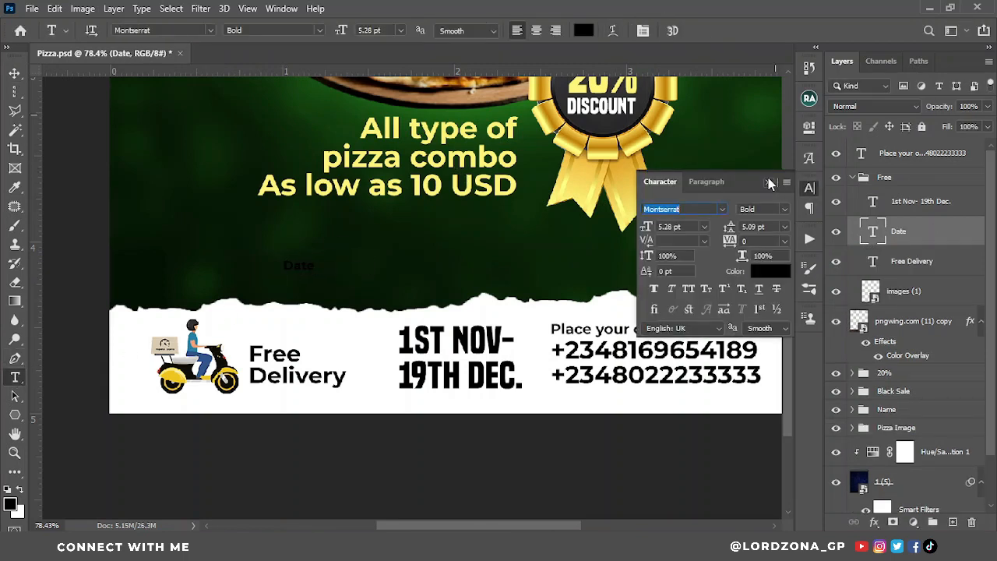
left_click(810, 188)
- Center the "Date" label just above the 1st Nov- 19th Dec. text and change its wording to "Date:"
left_click(13, 74)
left_click_drag(296, 272, 460, 314)
scroll(495, 312, "up", 3)
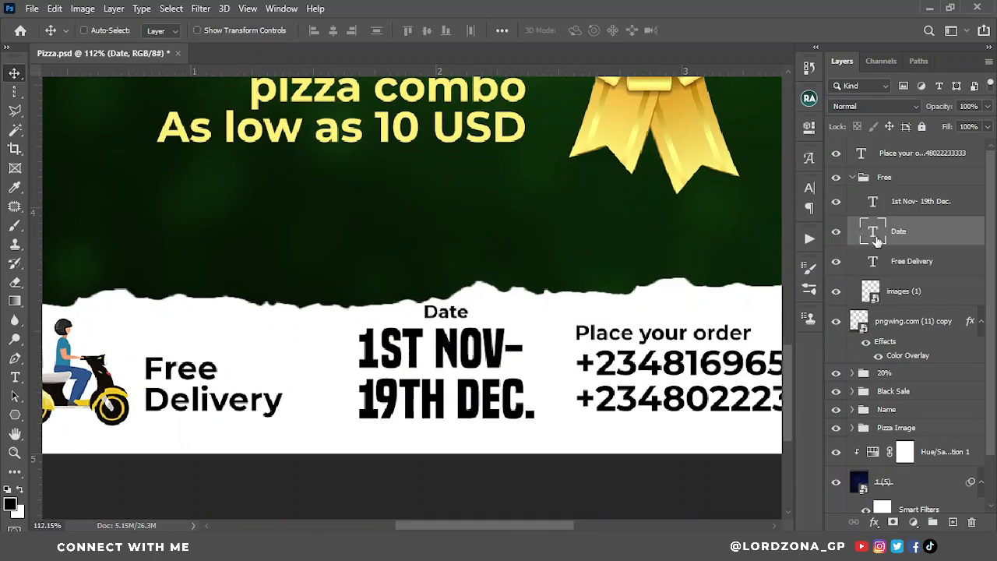
double_click(873, 232)
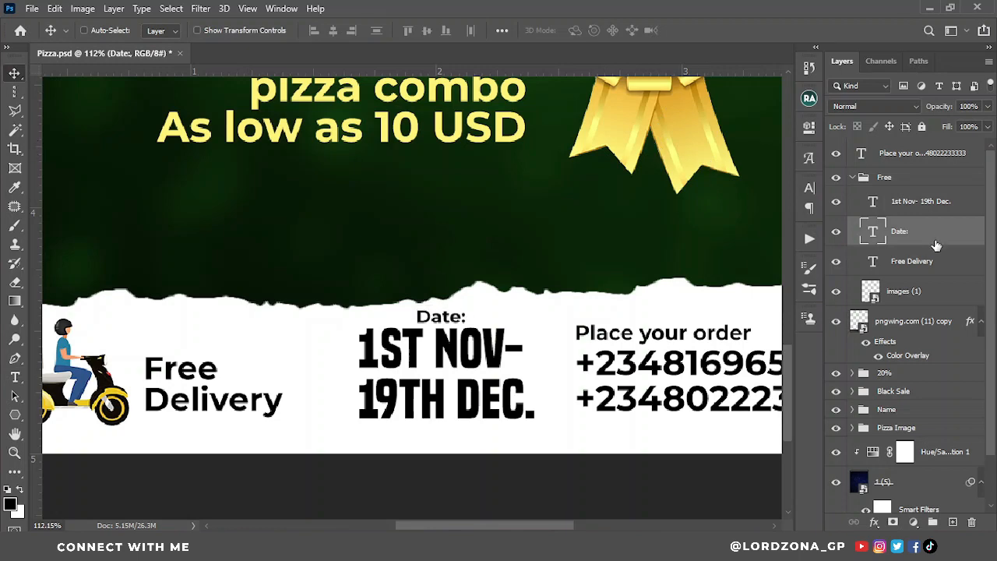
- Move the two date text layers out of the Free group, put "Date:" above the other, and collapse the group
left_click(933, 203)
scroll(568, 318, "down", 6)
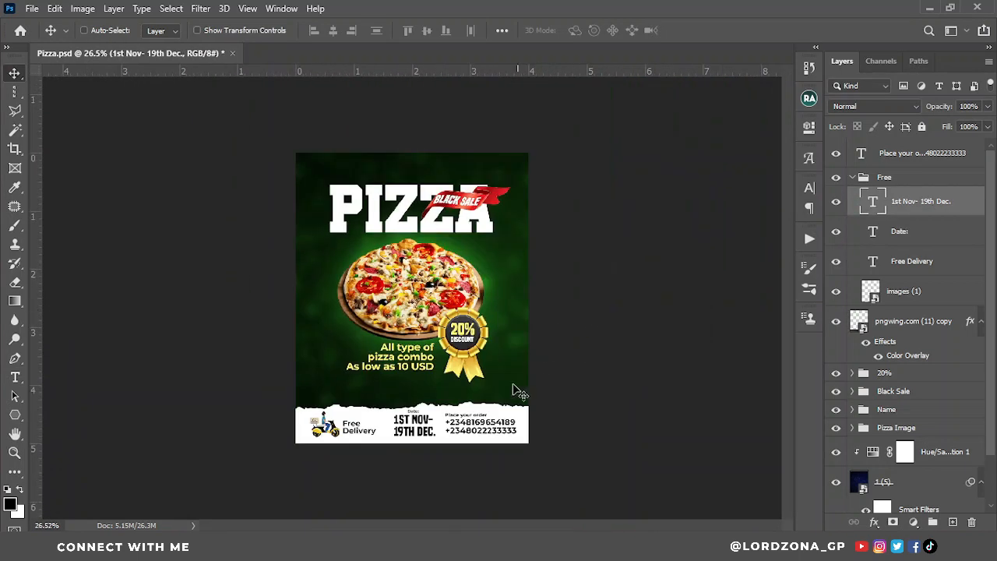
scroll(489, 461, "up", 2)
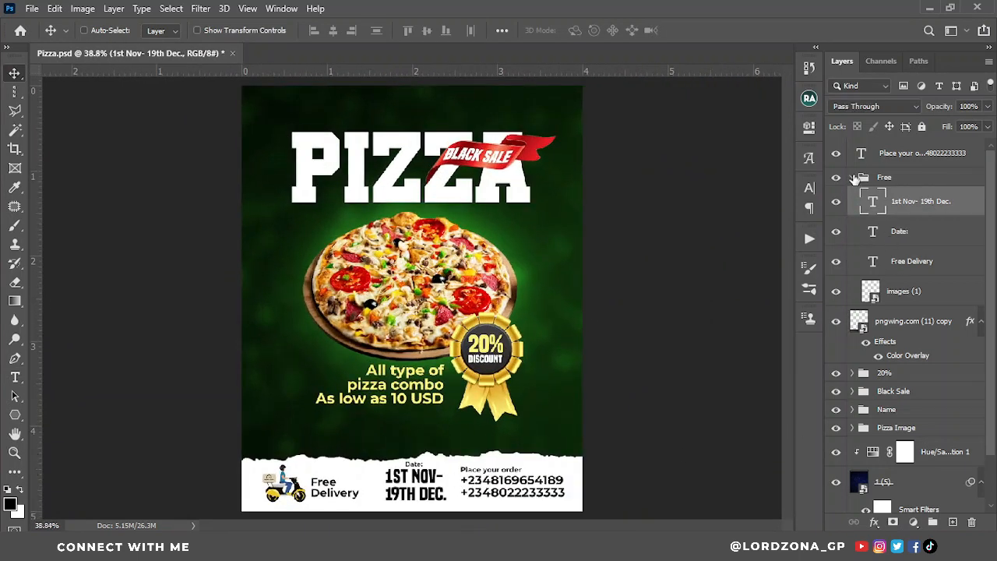
left_click(915, 232, "shift")
left_click_drag(915, 231, 899, 167)
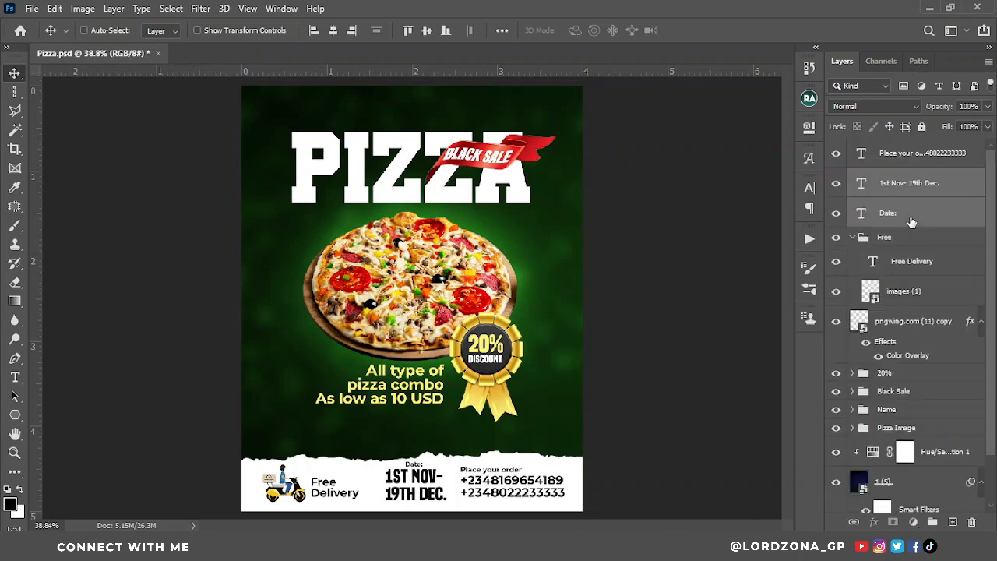
left_click(912, 223)
left_click_drag(911, 223, 907, 175)
left_click(853, 238)
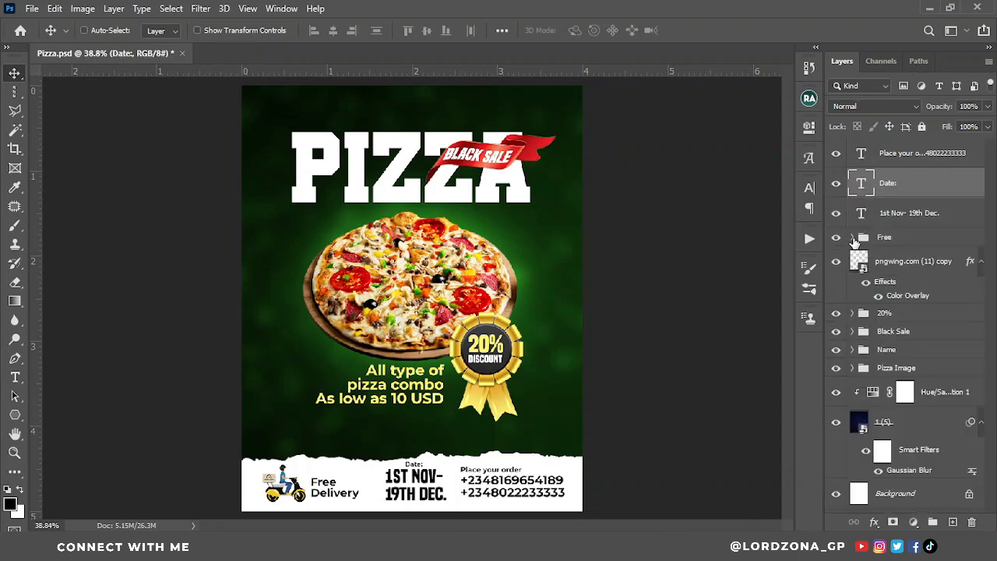
- Select the pngwing.com (11) copy layer, switch to File Explorer and open the Pizza folder inside Background > Foods
left_click(887, 266)
scroll(490, 379, "up", 4)
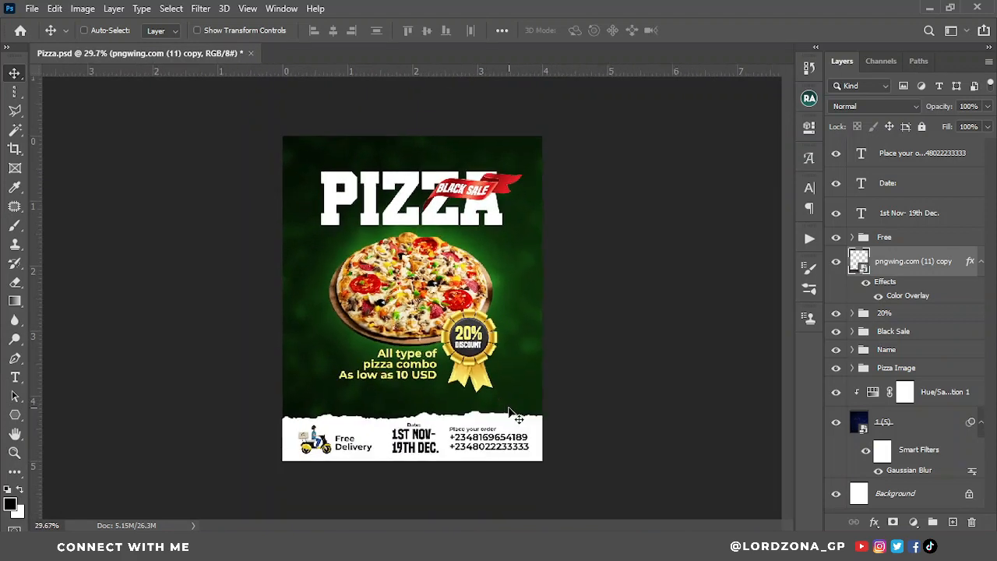
scroll(370, 480, "up", 1)
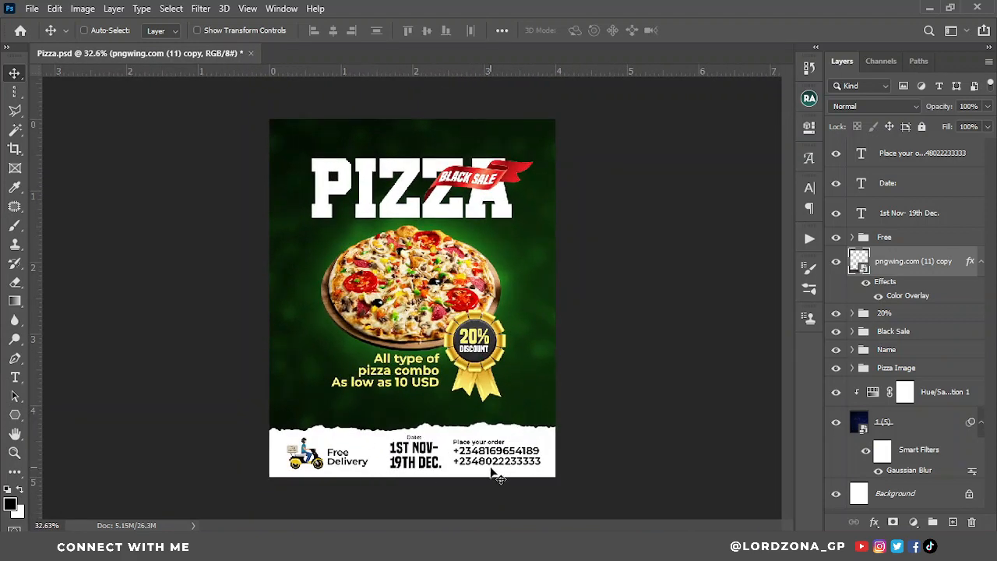
scroll(441, 485, "up", 1)
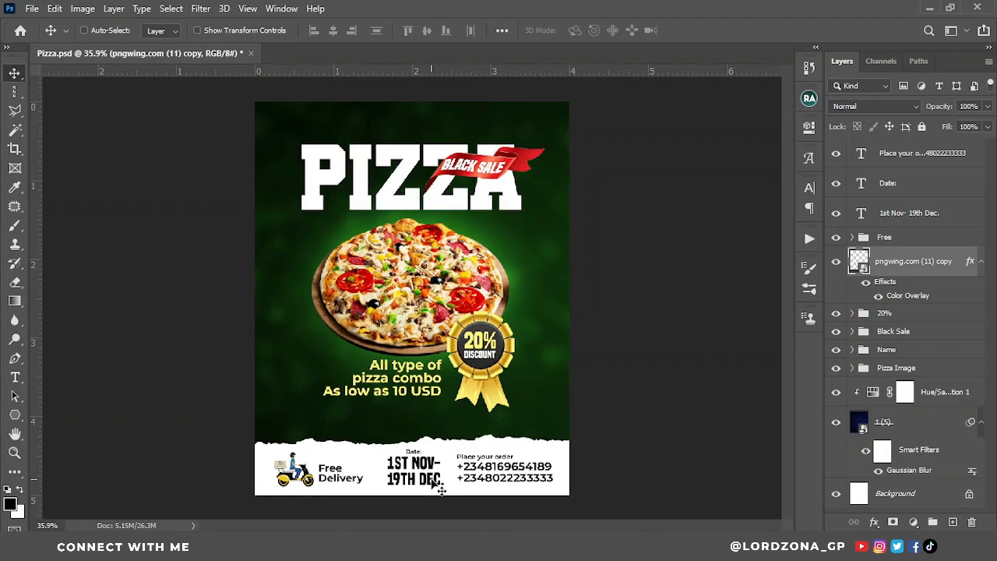
key("alt+Tab")
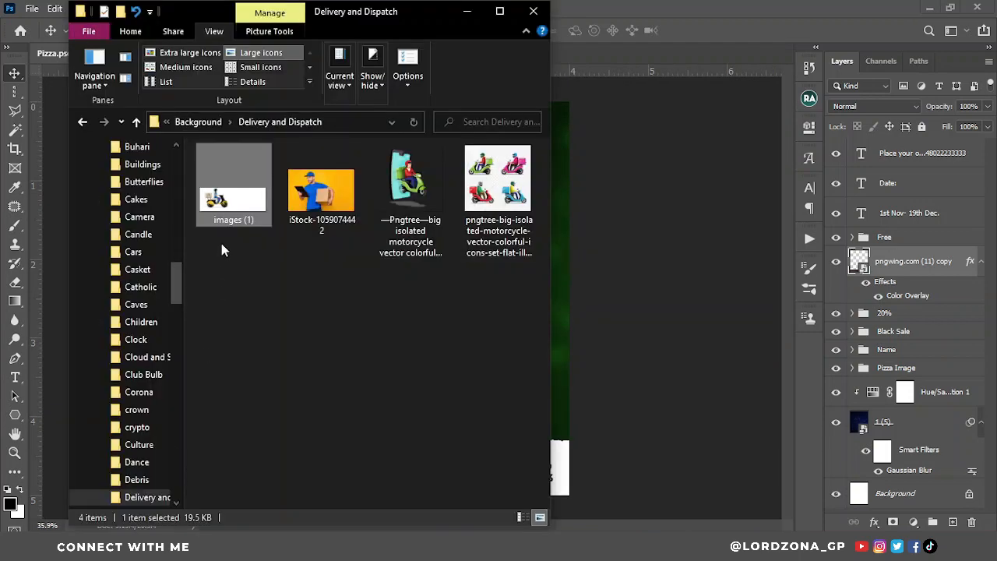
left_click(201, 121)
left_click(240, 194)
key("f")
key("f")
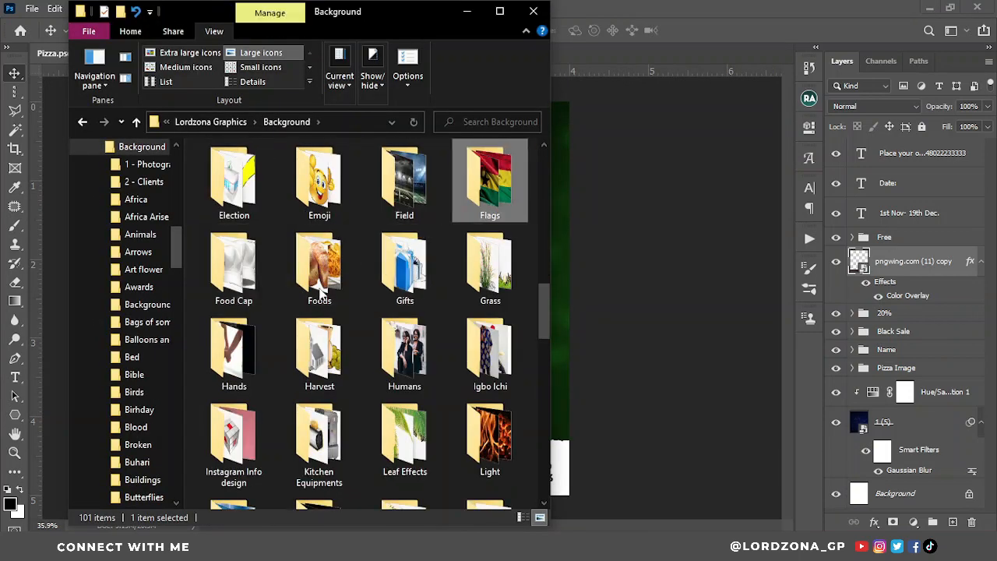
double_click(244, 269)
left_click(201, 121)
double_click(319, 467)
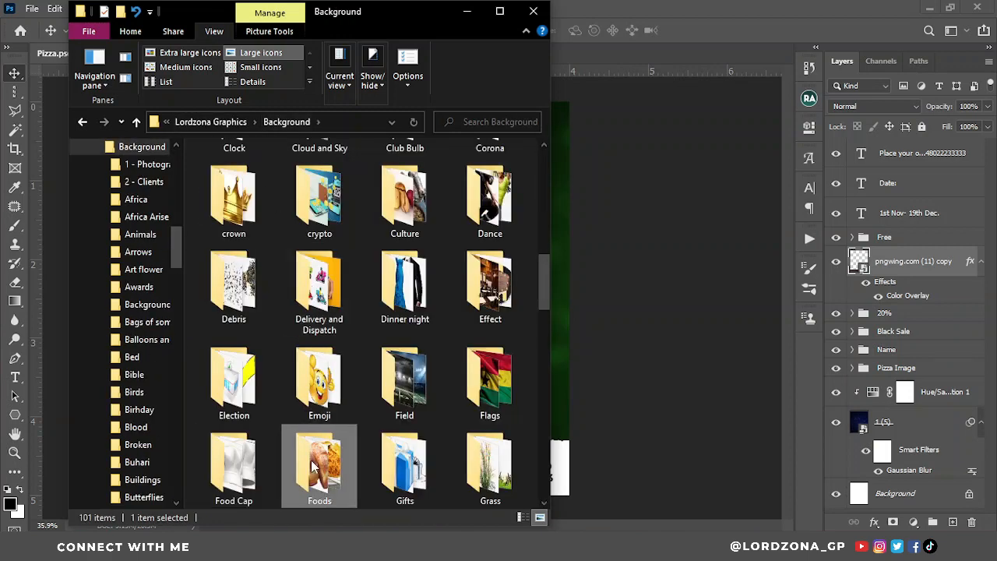
double_click(232, 185)
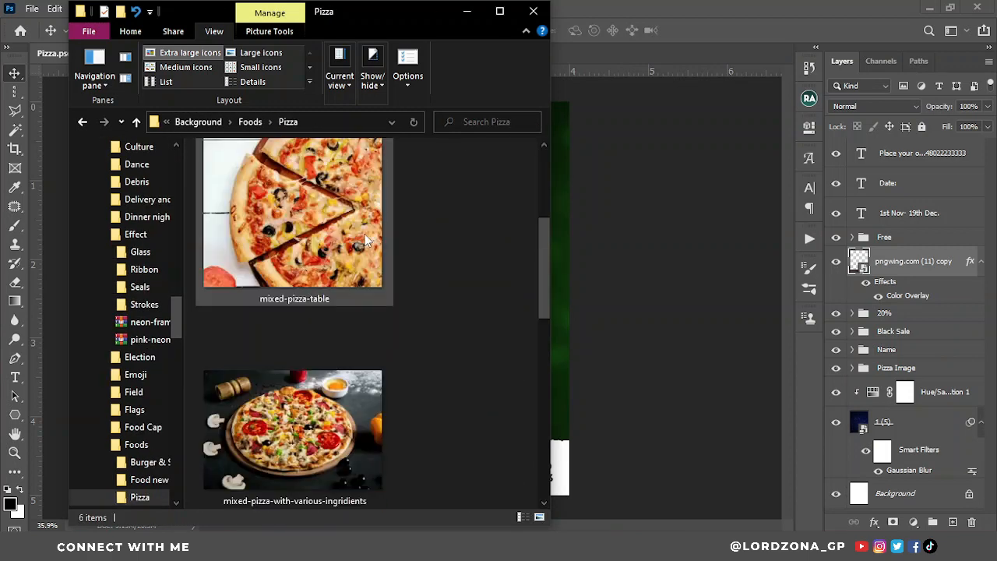
- Place the side-view-pizza-with-pepper-tomato-pizza-slices-board-cookware image into the Pizza.psd poster
scroll(364, 233, "down", 3)
scroll(314, 204, "up", 1)
left_click(330, 245)
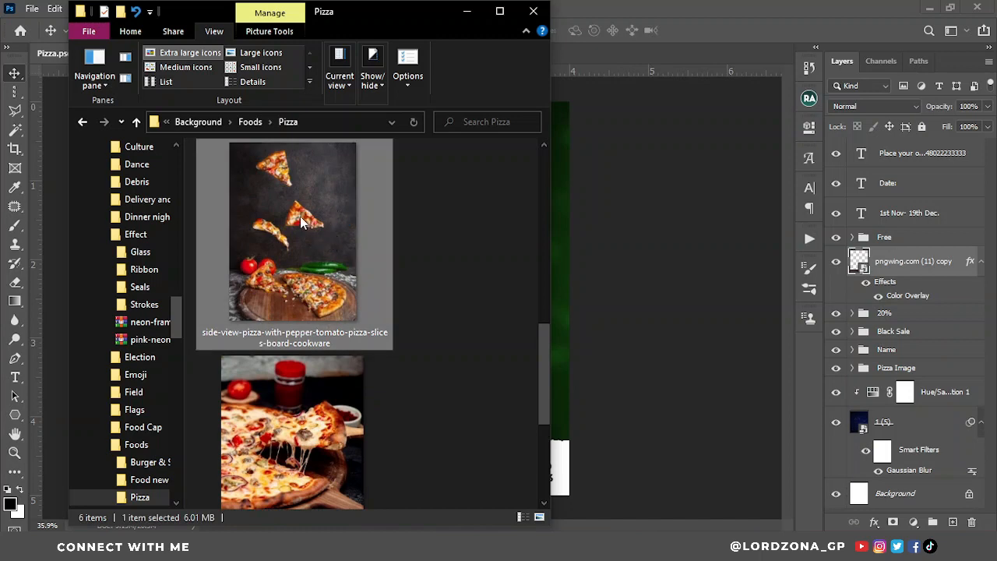
left_click(574, 201)
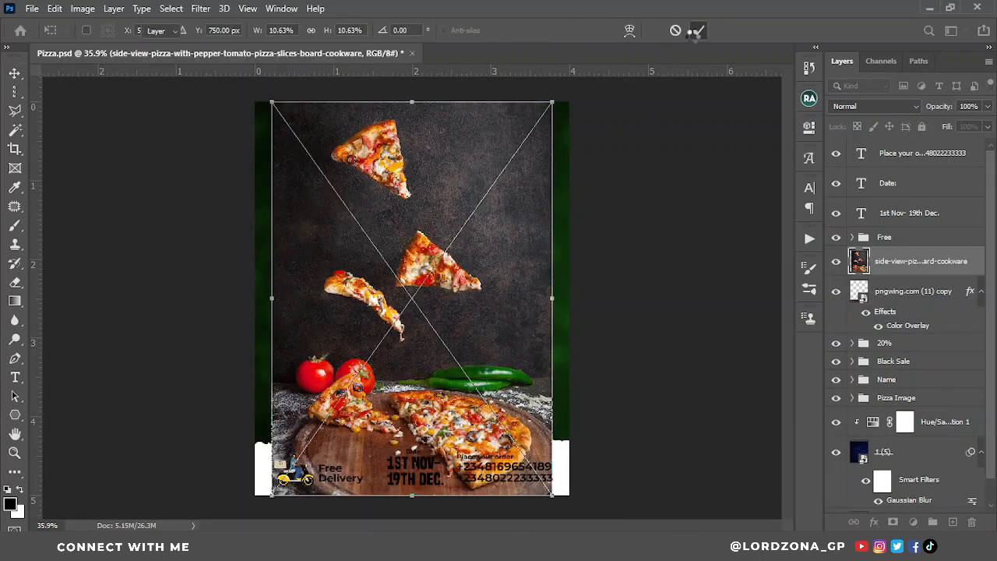
left_click(696, 29)
- Select the uppermost floating slice in the placed photo with the Object Selection tool and copy it to a new layer
scroll(423, 125, "up", 2)
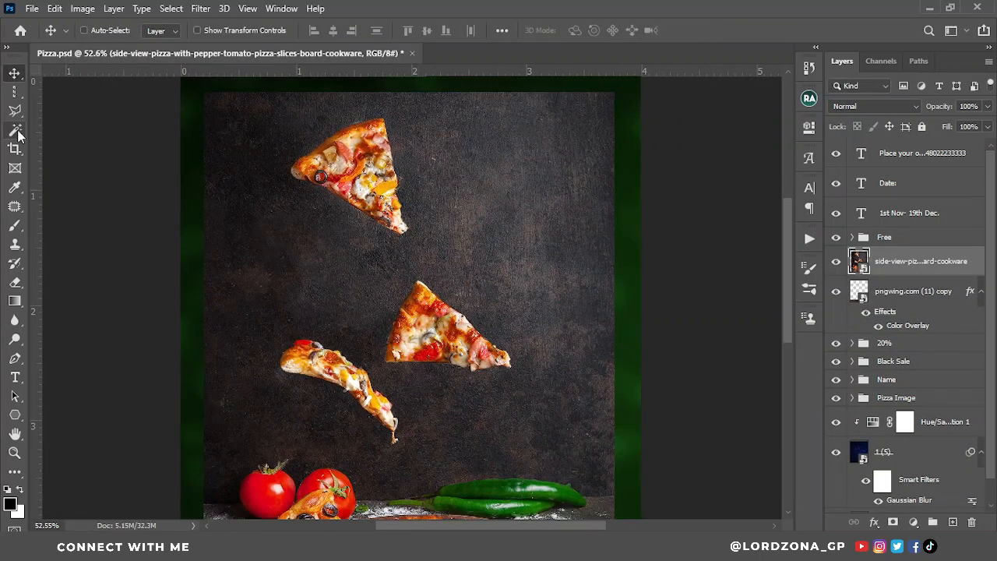
left_click_drag(14, 129, 70, 127)
scroll(264, 159, "up", 1)
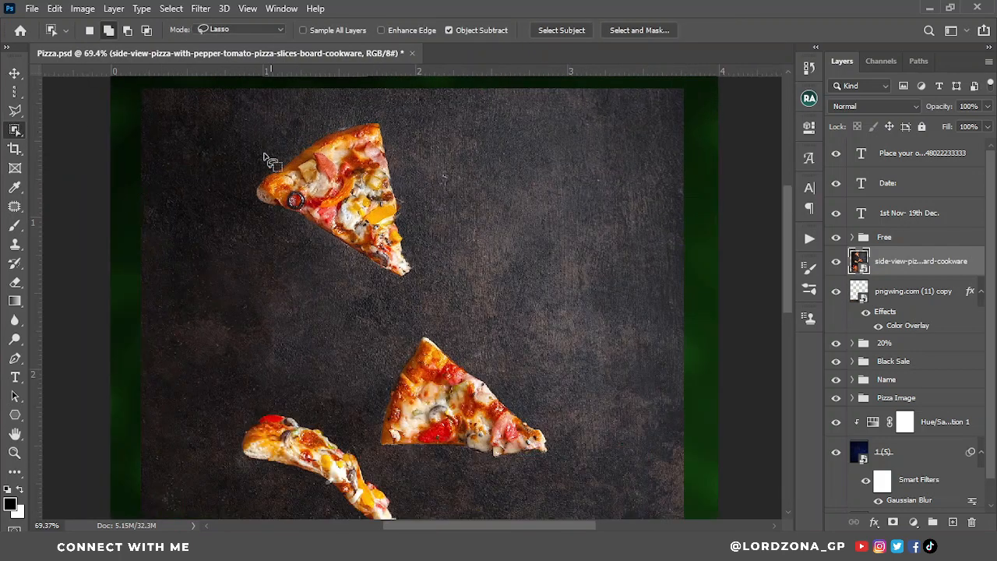
mouse_move(433, 232)
left_mouse_down()
mouse_move(394, 302)
mouse_move(282, 244)
left_mouse_up()
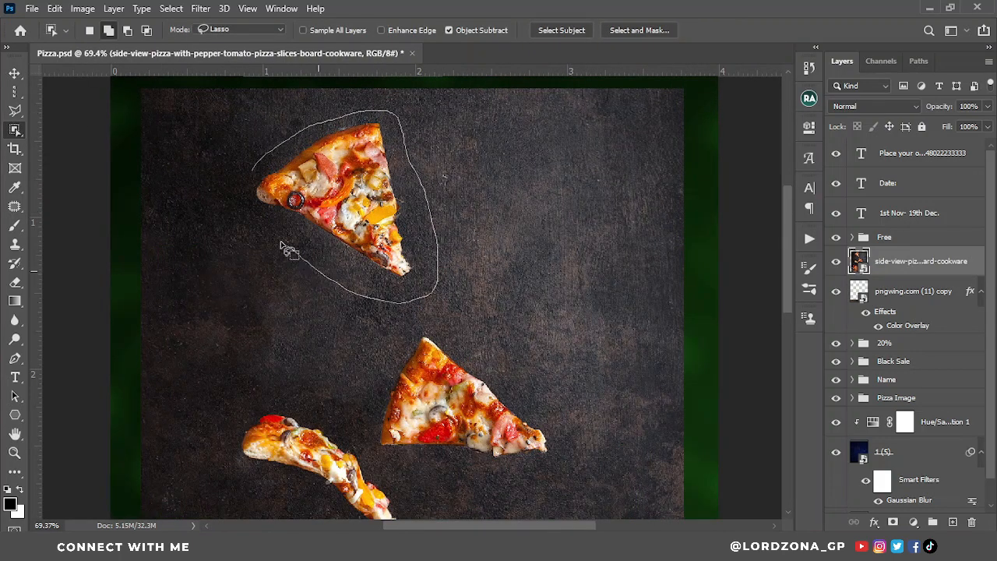
left_click_drag(262, 166, 258, 168)
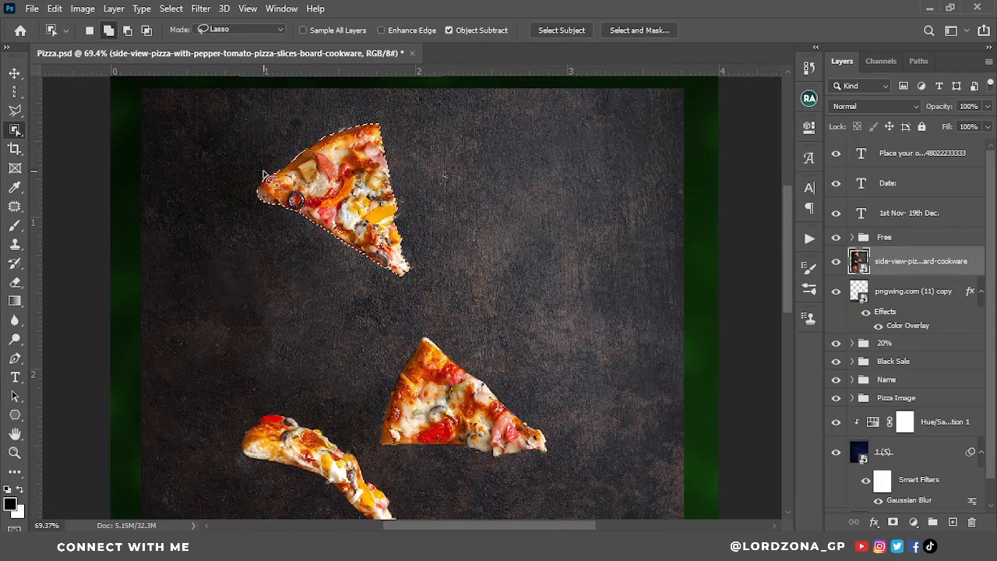
key("ctrl+j")
- Select the triangular slice in the middle of the placed photo's layer and copy it to a new layer
scroll(584, 353, "down", 1)
scroll(584, 353, "up", 1)
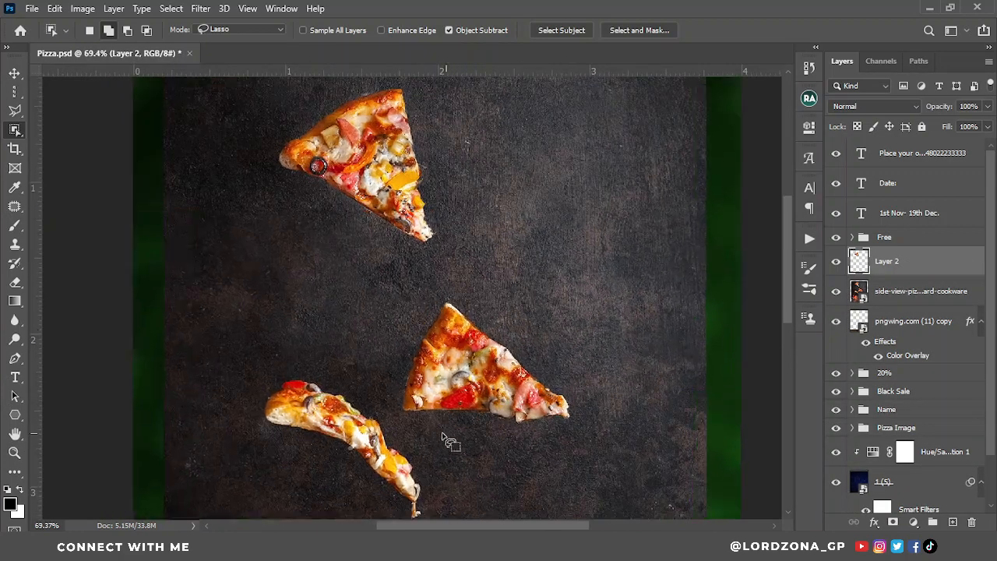
scroll(400, 317, "down", 1)
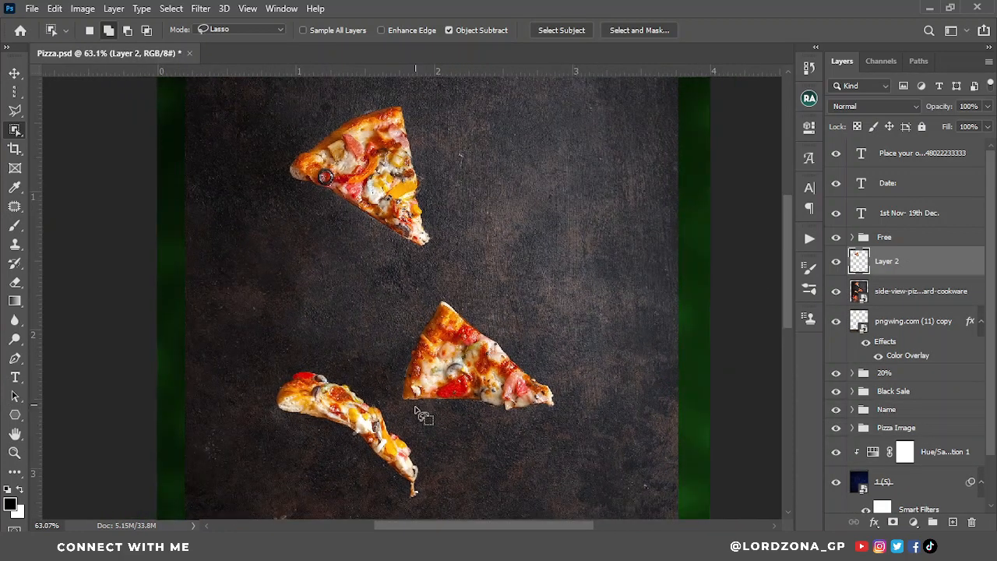
mouse_move(421, 297)
left_mouse_down()
mouse_move(570, 343)
mouse_move(564, 419)
mouse_move(412, 418)
left_mouse_up()
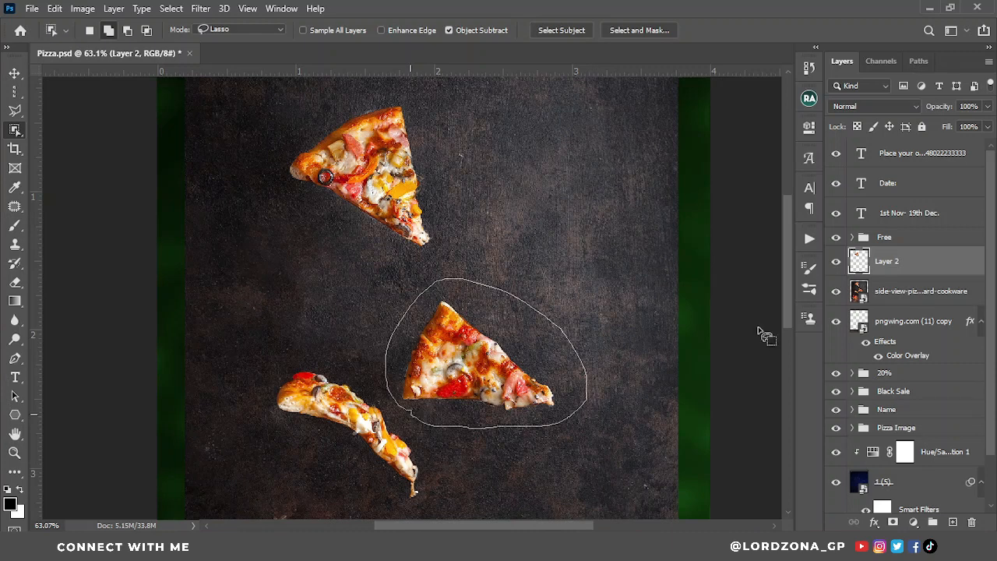
left_click(502, 224)
left_click(567, 373, "ctrl")
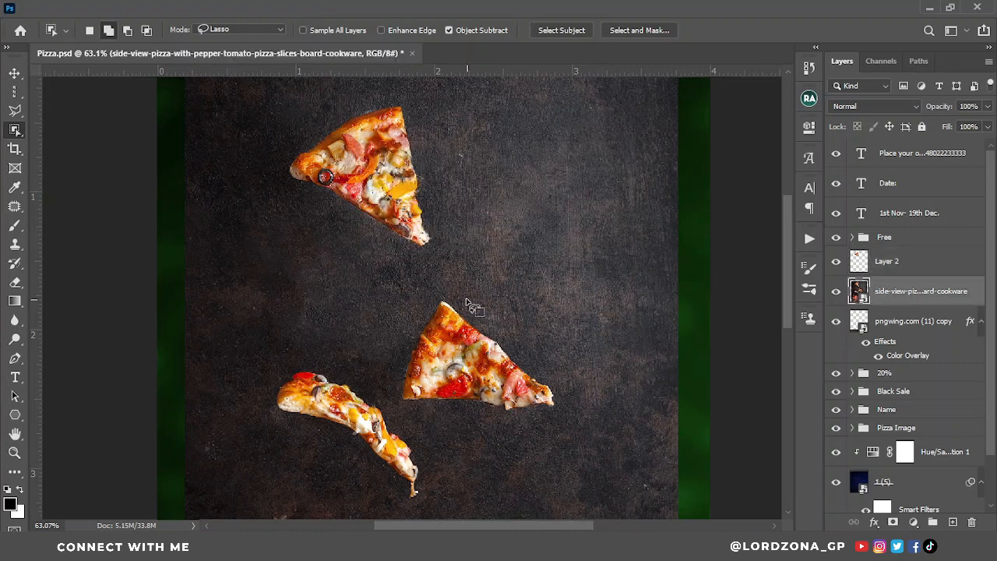
mouse_move(468, 297)
left_mouse_down()
mouse_move(547, 352)
mouse_move(560, 415)
mouse_move(463, 427)
mouse_move(407, 418)
left_mouse_up()
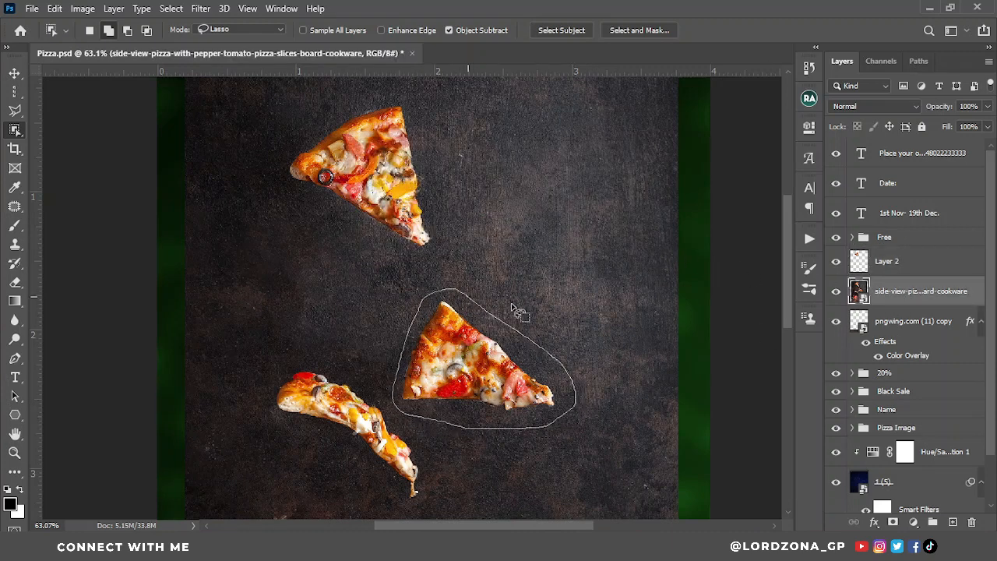
key("ctrl+j")
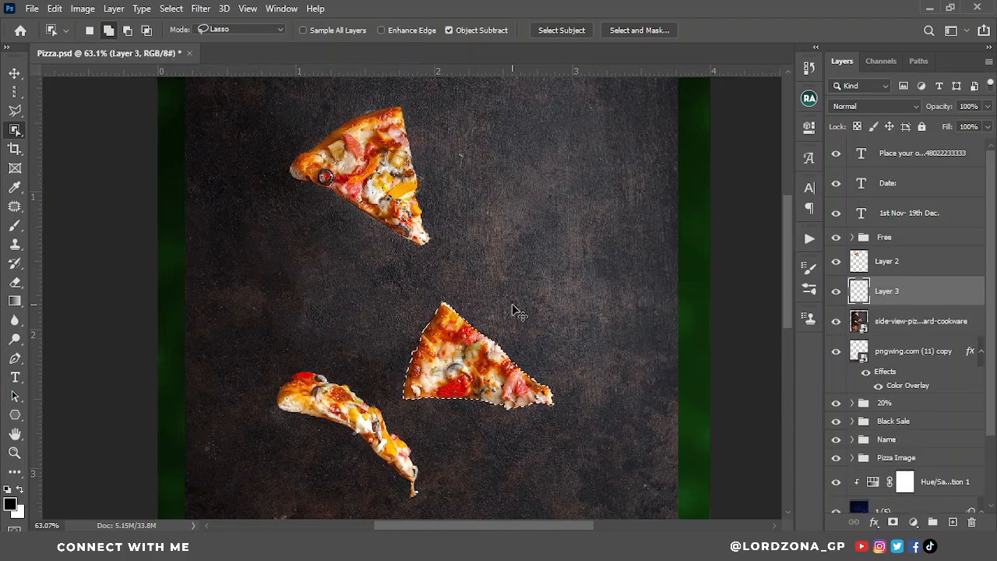
- Delete the placed slices photo and convert both cut-out slice layers, Layer 2 and Layer 3, to smart objects
left_click(919, 321)
key("Delete")
left_click(892, 261)
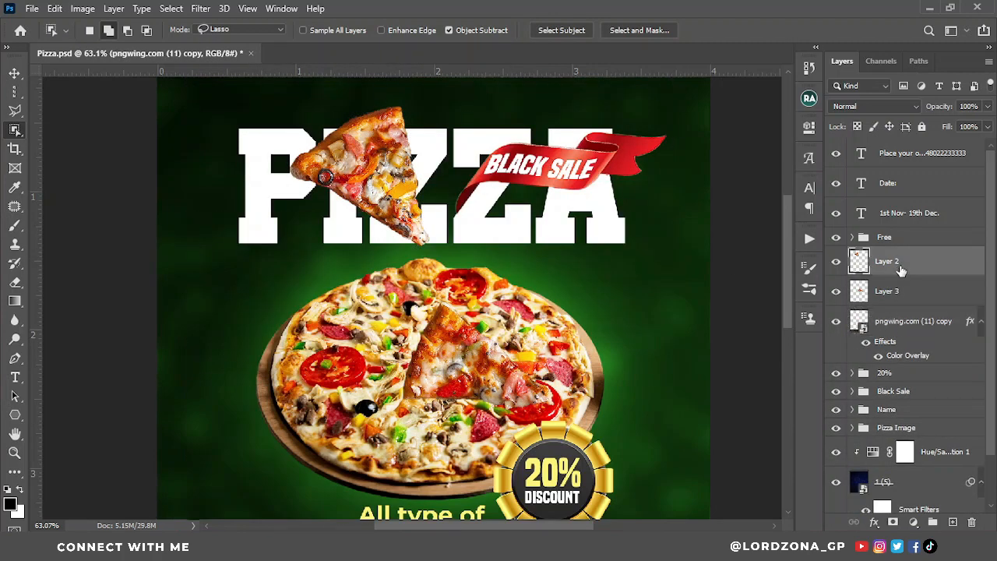
right_click(896, 261)
left_click(792, 204)
scroll(745, 208, "down", 3)
left_click(14, 74)
left_click(907, 291)
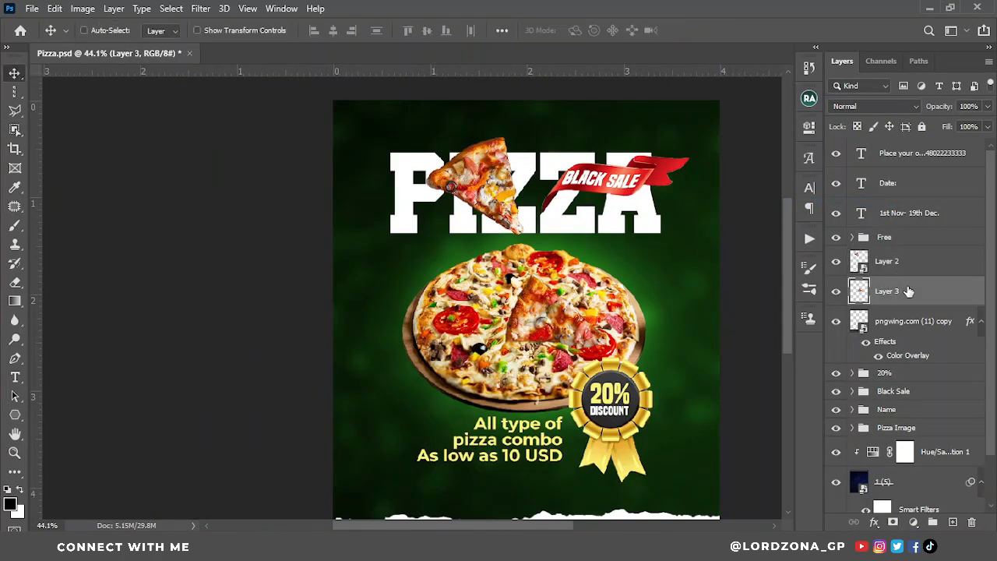
right_click(906, 291)
left_click(788, 204)
- Move the Layer 3 slice to the poster's top-left corner and the Layer 2 slice to its top-right area
left_click_drag(476, 187, 388, 119)
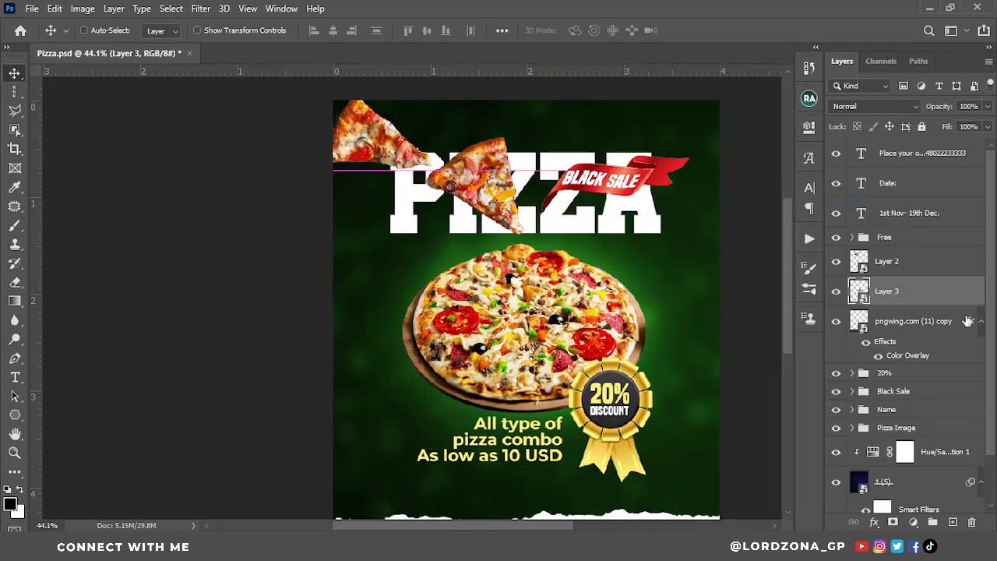
left_click_drag(542, 212, 719, 174)
scroll(545, 194, "down", 3)
scroll(550, 179, "up", 2)
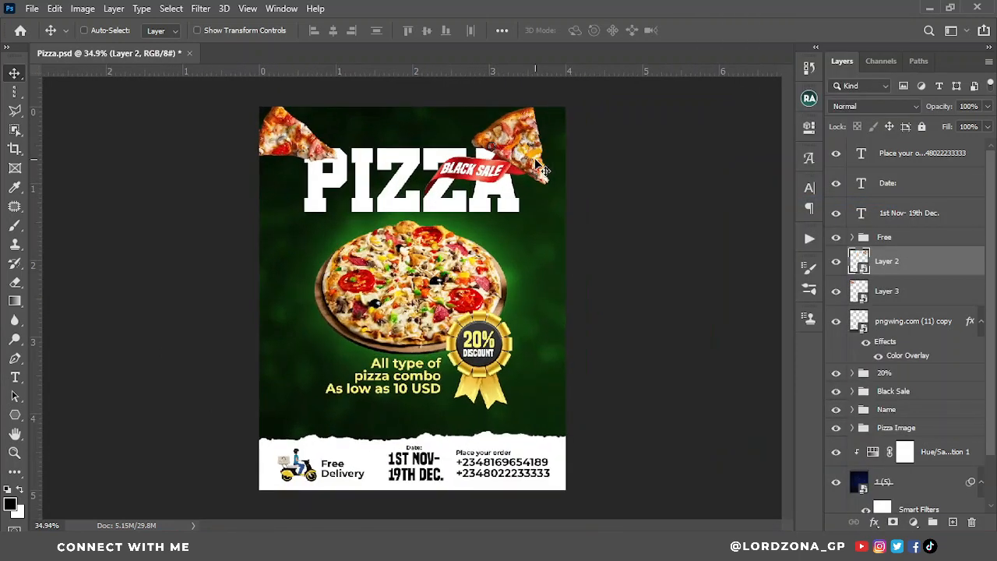
- Rotate the top-right pizza slice by 90° and move its layer below the Name group
key("ctrl+t")
left_click_drag(554, 168, 532, 206)
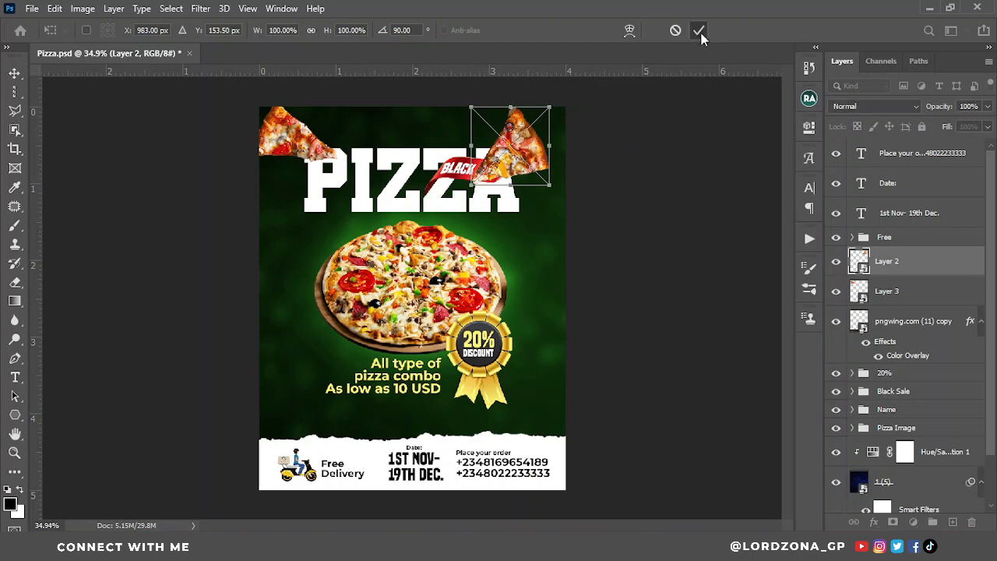
left_click(699, 29)
left_click_drag(919, 267, 912, 419)
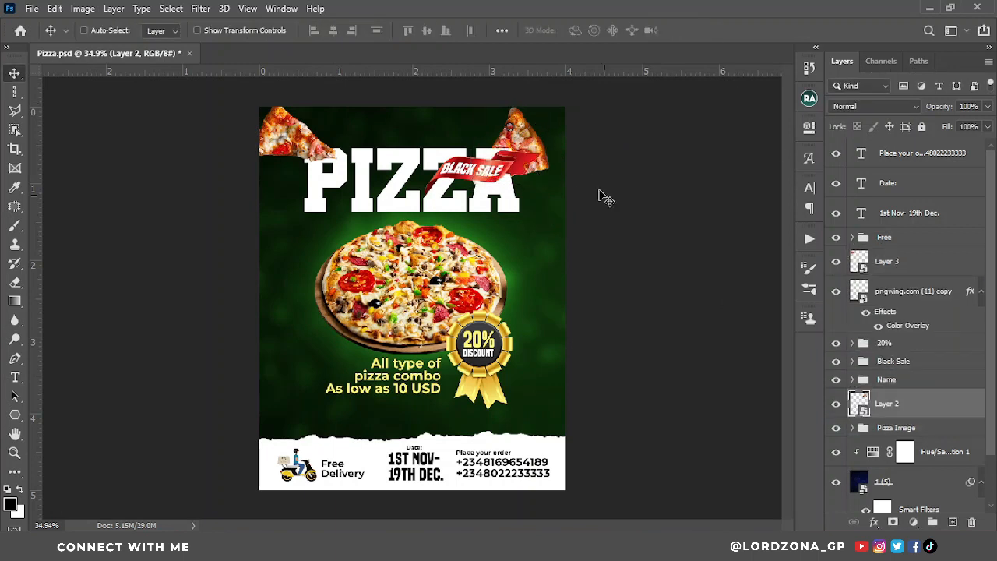
- Scale the top-right slice down to about 55%, rotate it to about 77° and fit it in the poster's corner
key("ctrl+t")
left_click_drag(477, 178, 521, 149)
left_click_drag(602, 134, 611, 114)
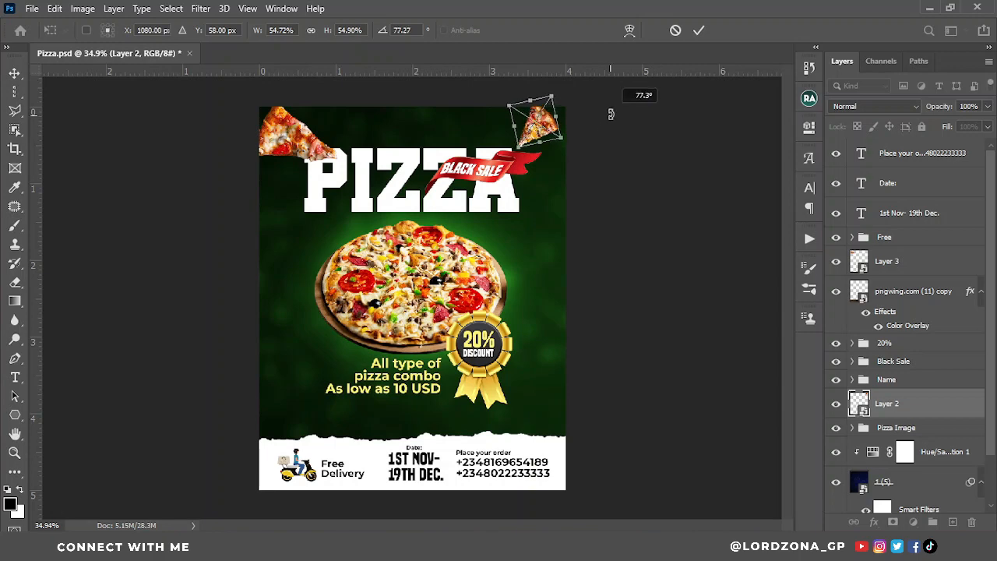
left_click(695, 34)
- Apply a Motion Blur to the top-right slice with an angle of 90° and a distance of 11 pixels
left_click(200, 8)
mouse_move(312, 166)
left_click(431, 256)
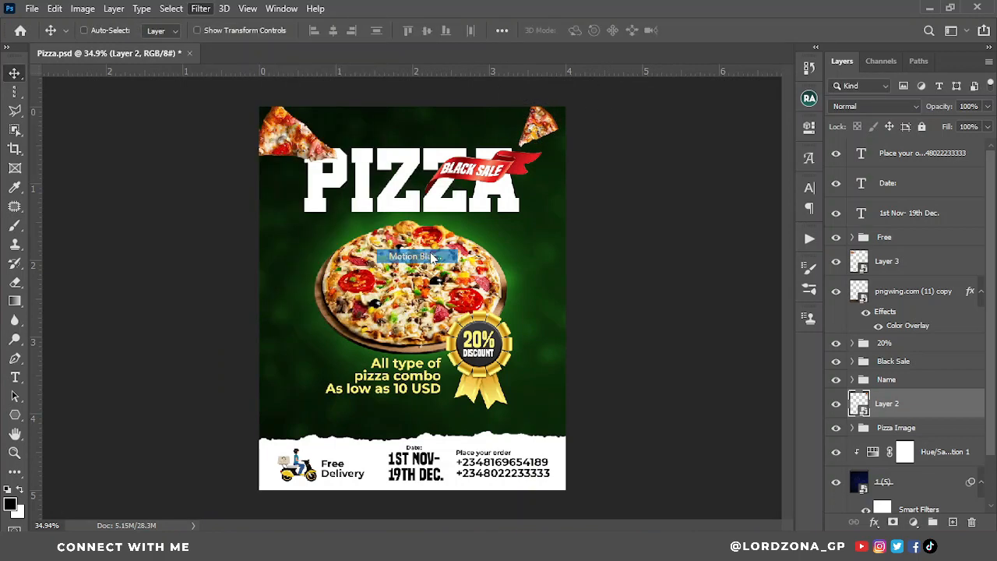
left_click(635, 325)
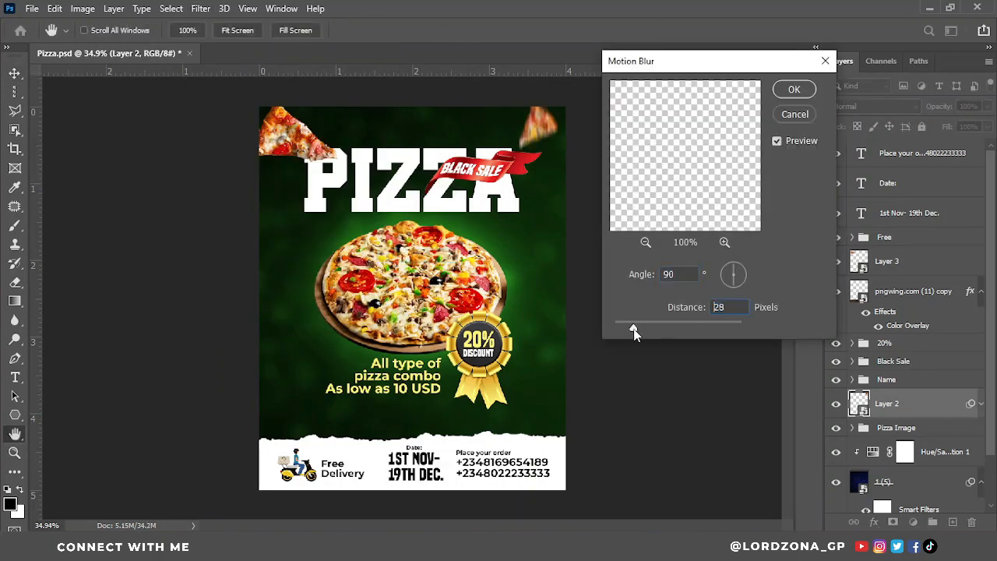
left_click_drag(626, 326, 620, 327)
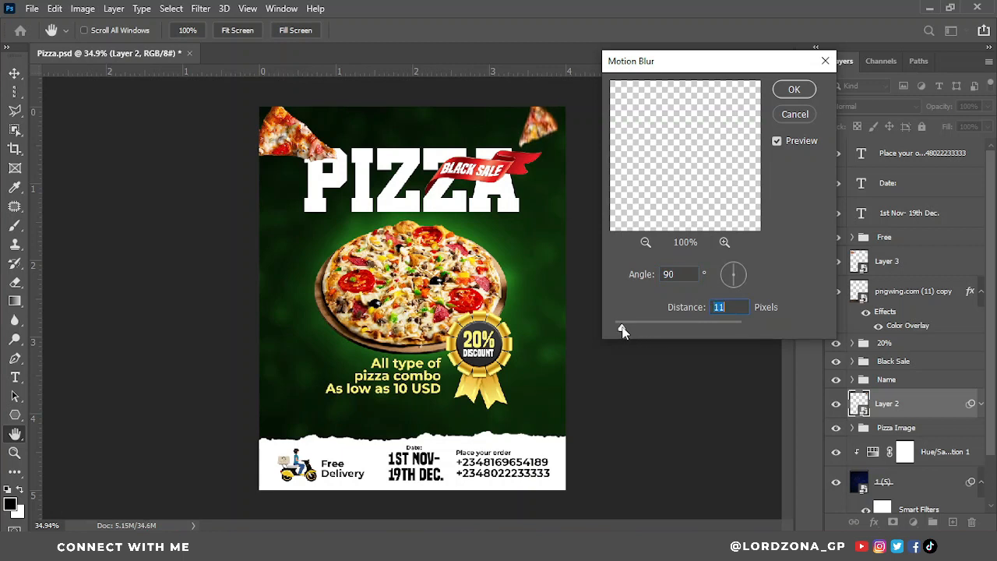
left_click(790, 92)
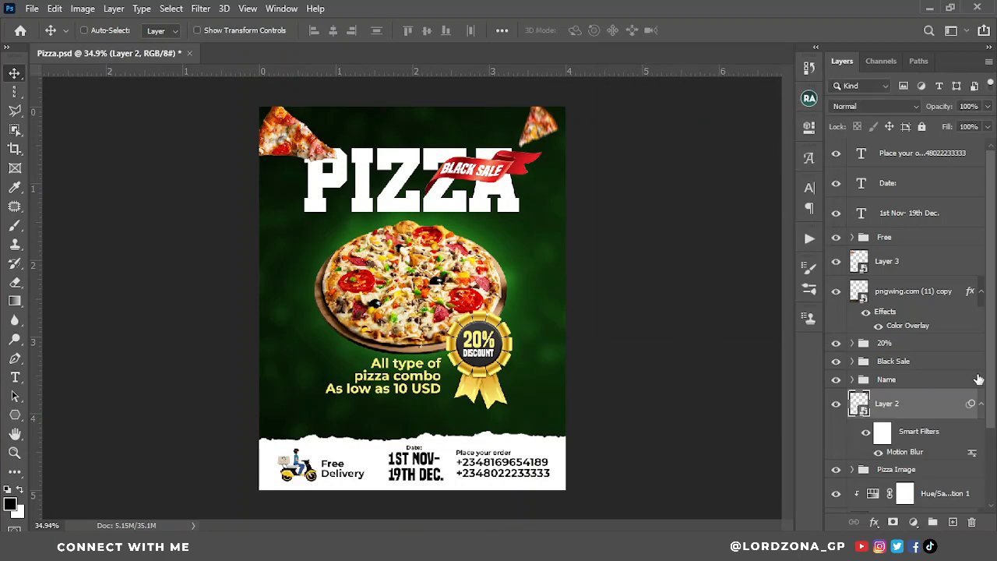
- Collapse Layer 2's filter list and copy its Motion Blur smart filter to Layer 3, the top-left slice
left_click(979, 401)
left_click_drag(941, 291, 934, 270)
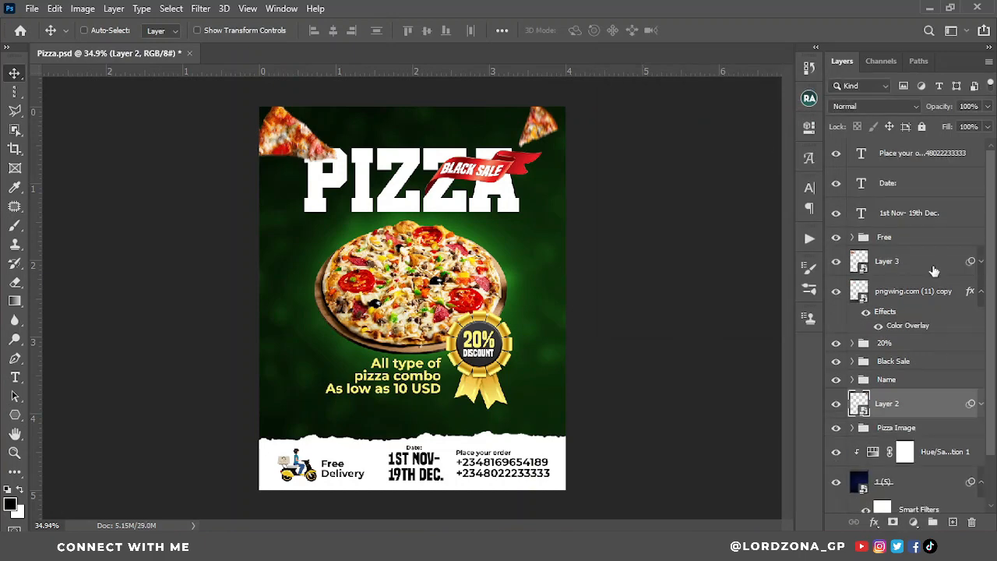
scroll(545, 351, "down", 5)
scroll(525, 400, "up", 4)
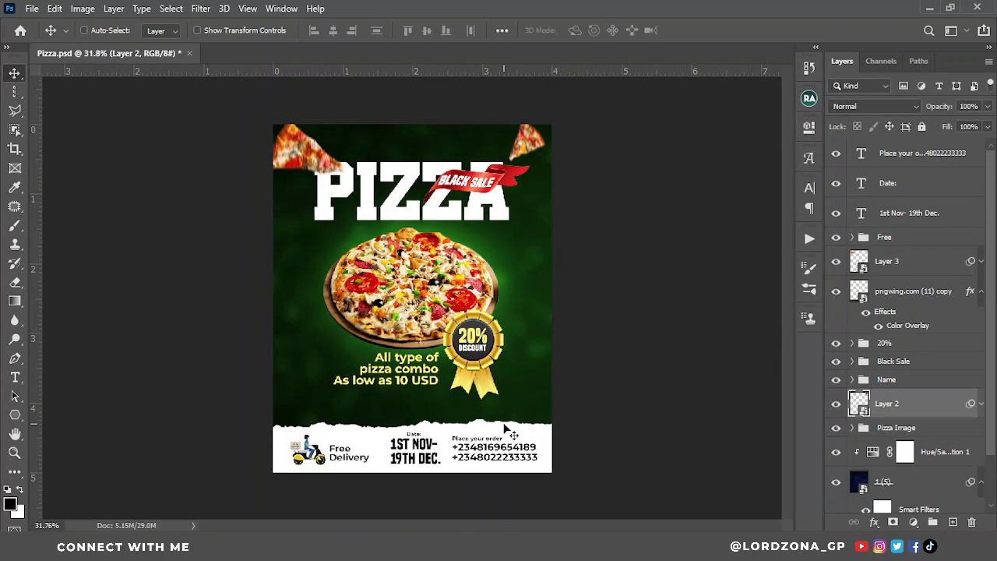
scroll(507, 428, "down", 2)
scroll(499, 365, "up", 1)
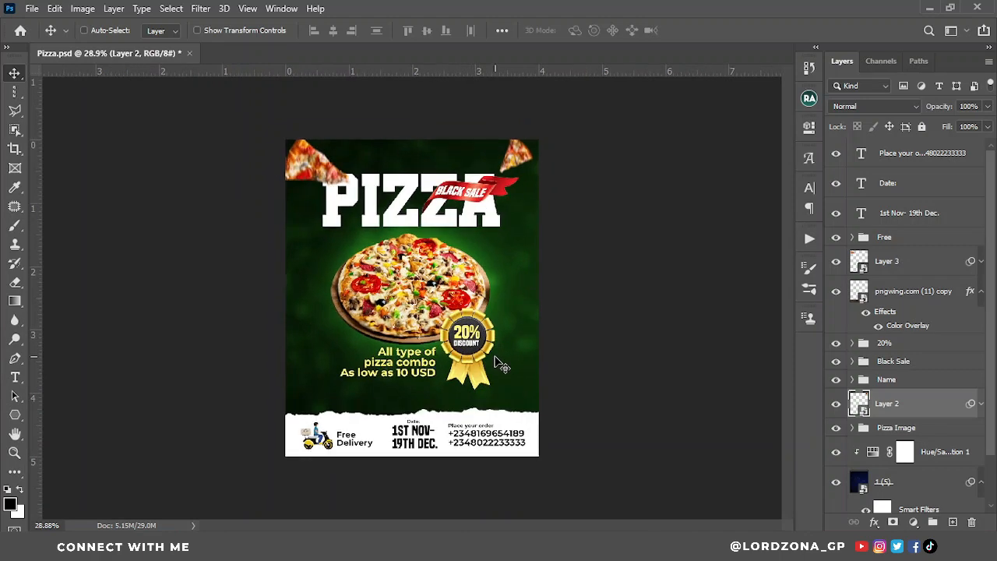
scroll(383, 458, "up", 2)
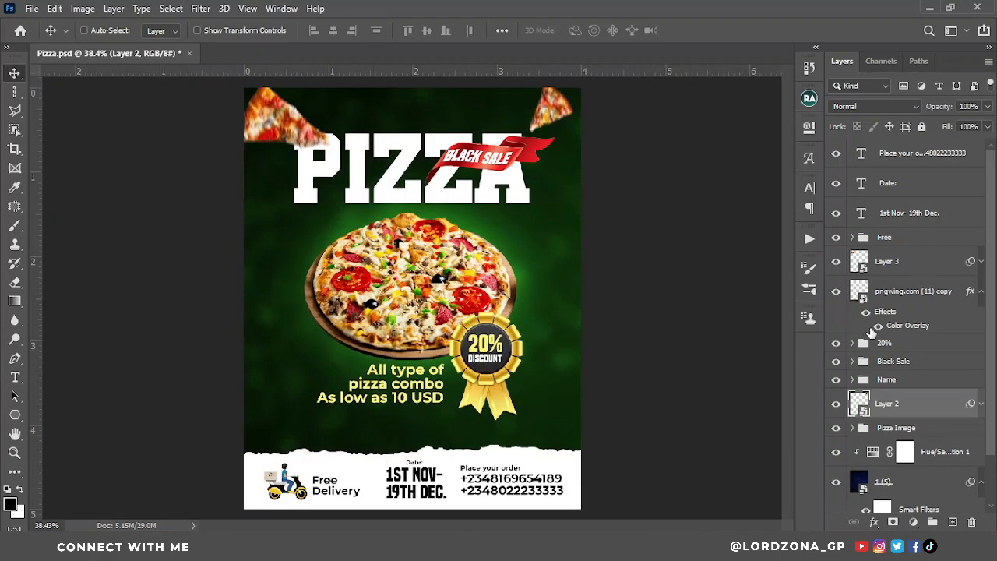
- Recolour the Free Delivery text inside the Free group to red #d40a0a
left_click(852, 237)
left_click(917, 274)
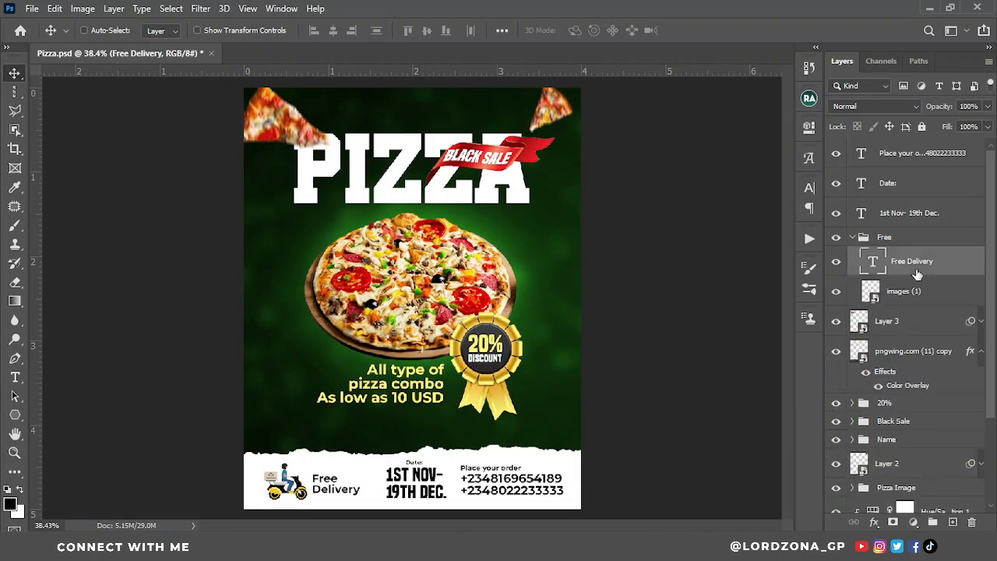
double_click(877, 265)
left_click(584, 31)
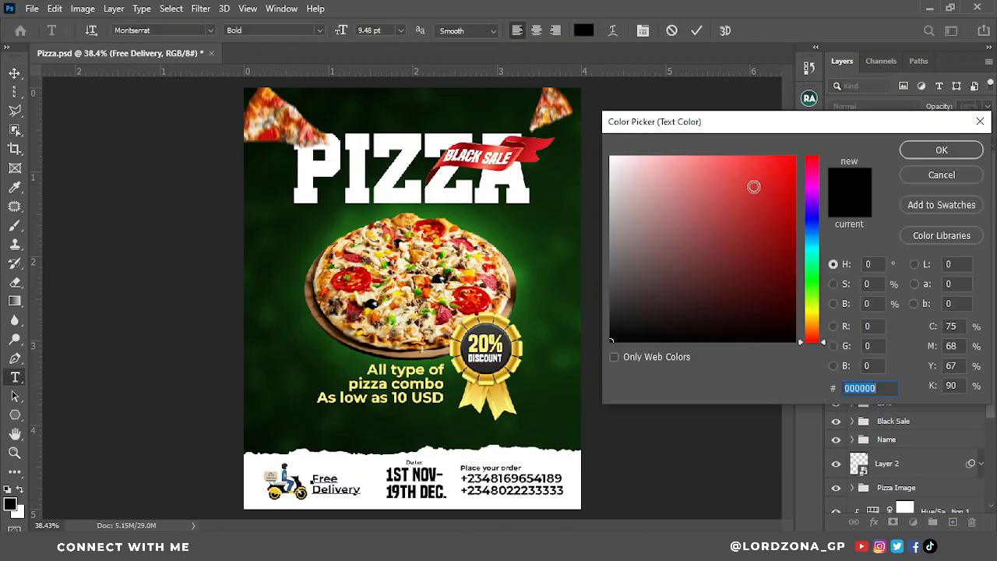
left_click(792, 157)
mouse_move(759, 226)
left_mouse_down()
mouse_move(772, 229)
mouse_move(787, 188)
left_mouse_up()
left_click(913, 152)
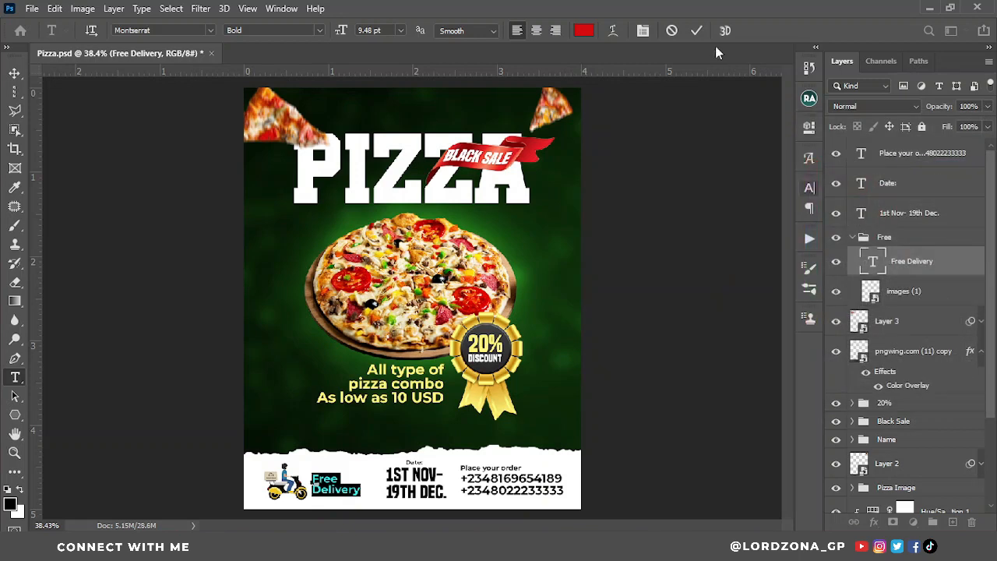
left_click(696, 30)
- Change the Free Delivery text's font style to ExtraBold
left_click(810, 189)
left_click(784, 210)
left_click(778, 269)
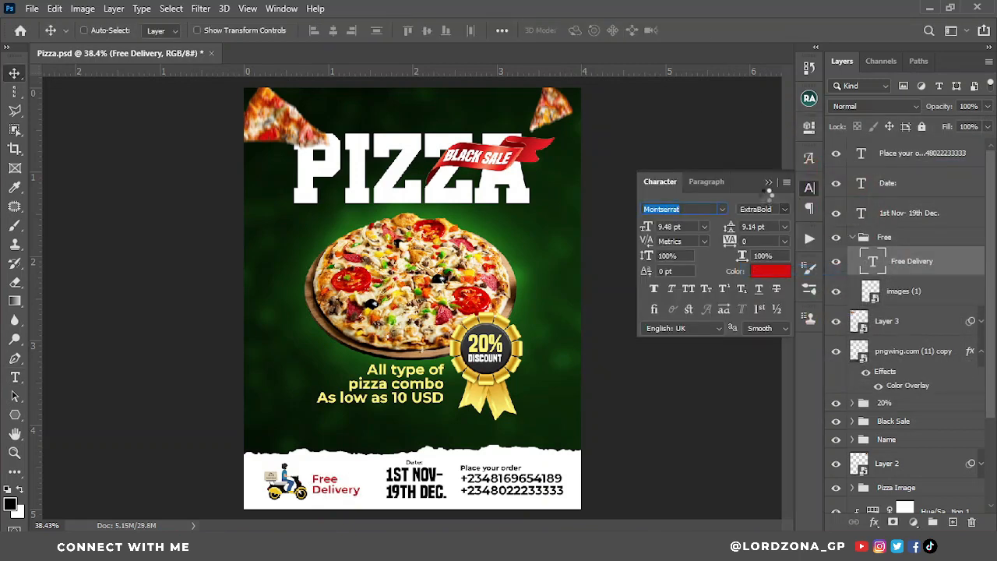
left_click(767, 182)
- Collapse the Free group and set the foreground colour to the red #d40a0a sampled from the Free Delivery text
scroll(482, 326, "down", 3)
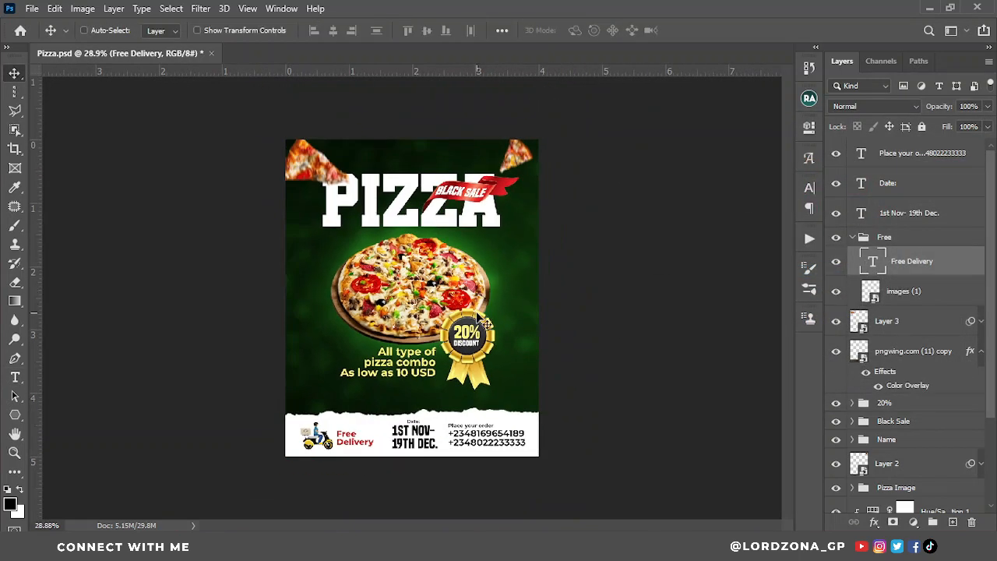
scroll(576, 342, "up", 3)
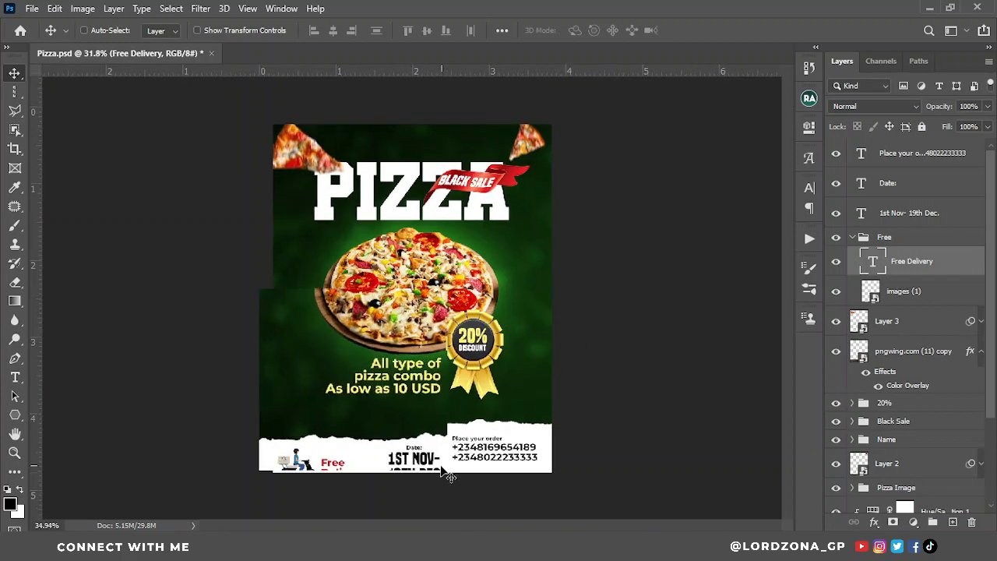
scroll(352, 493, "up", 10)
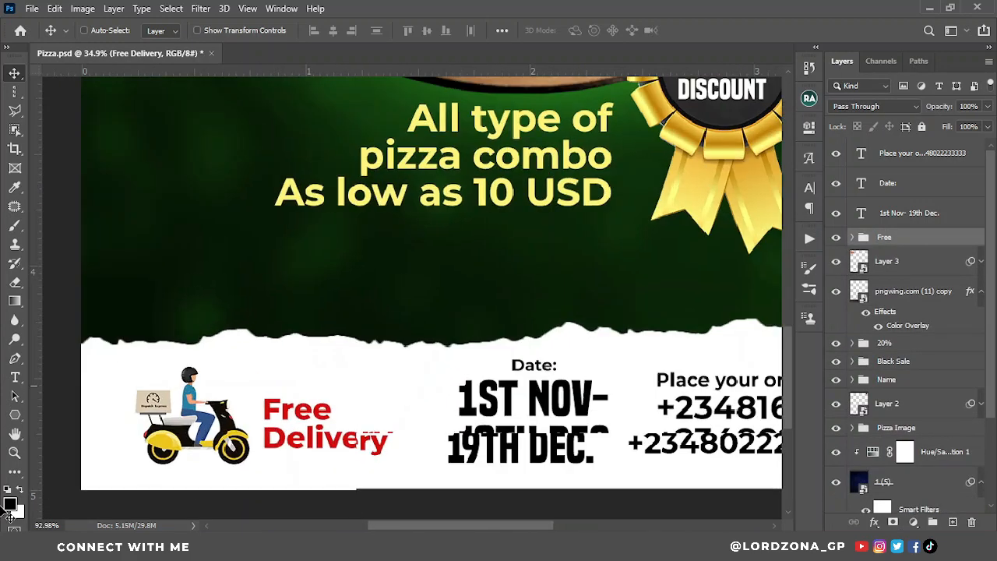
left_click(10, 503)
left_click(271, 403)
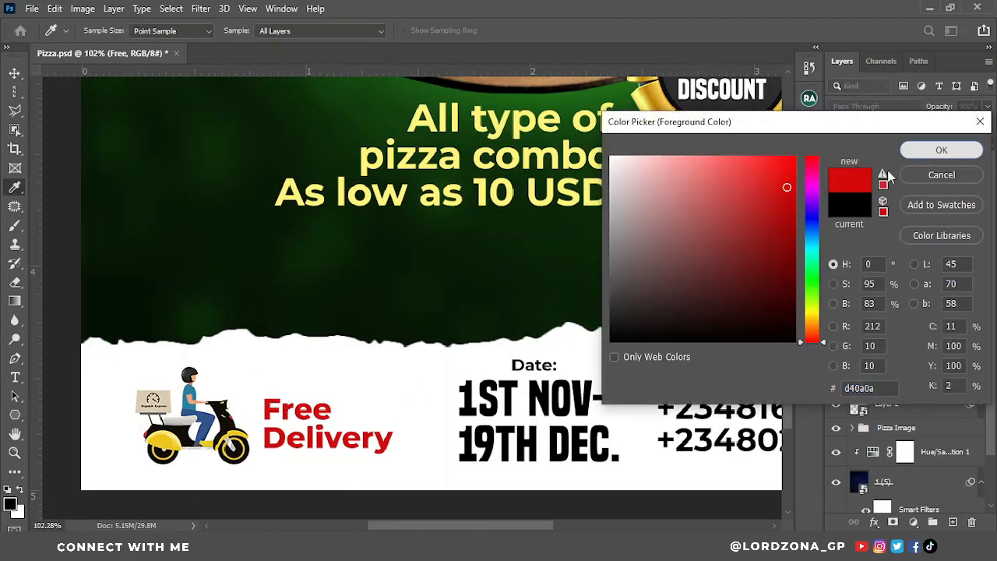
left_click(942, 150)
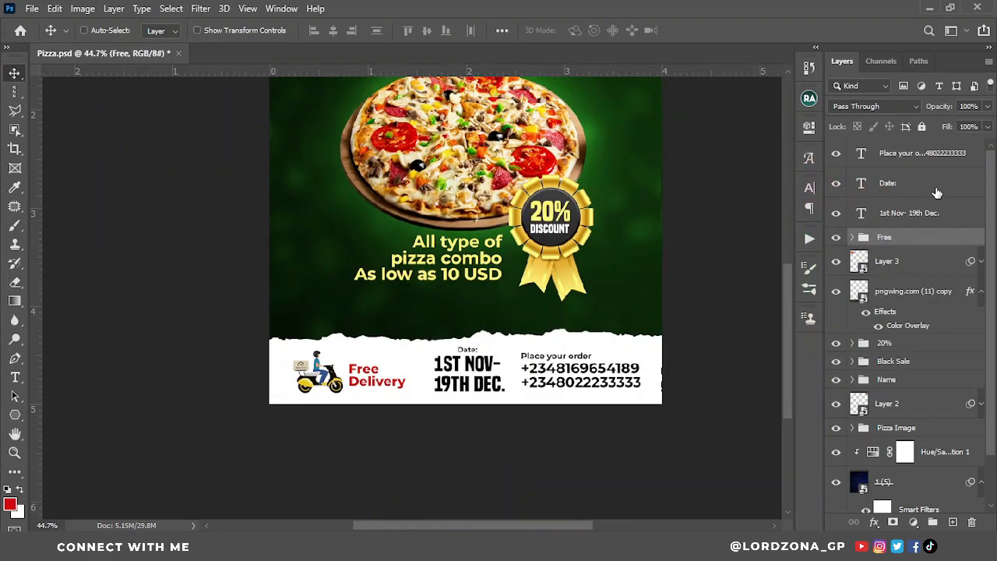
- Fill the "Date:" text with the red foreground colour and set its font style to ExtraBold
left_click(936, 192)
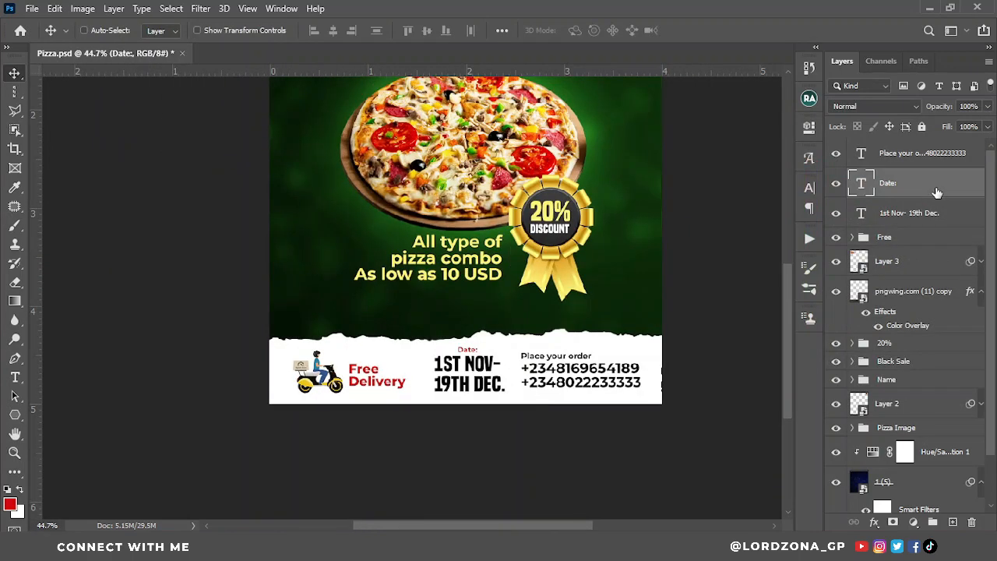
left_click(806, 209)
left_click(782, 210)
left_click(767, 272)
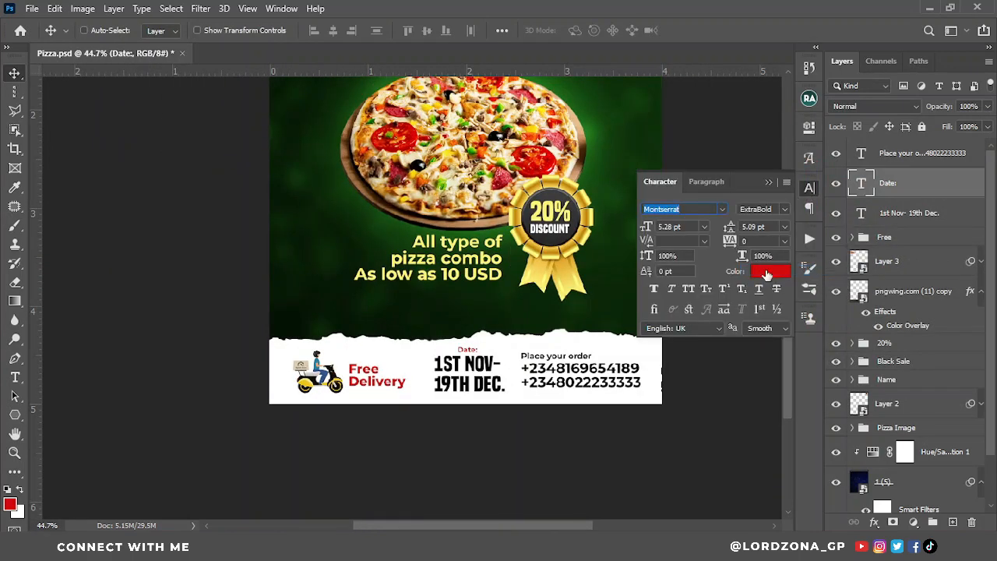
left_click(768, 183)
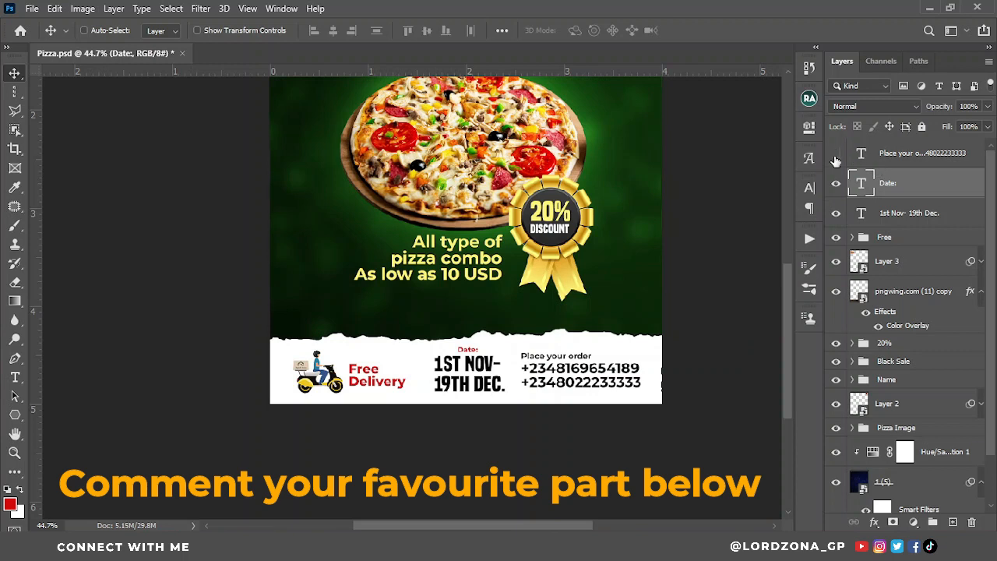
- Recolour only the "Place your order" line of the contact text red, leaving the phone numbers black
double_click(861, 154)
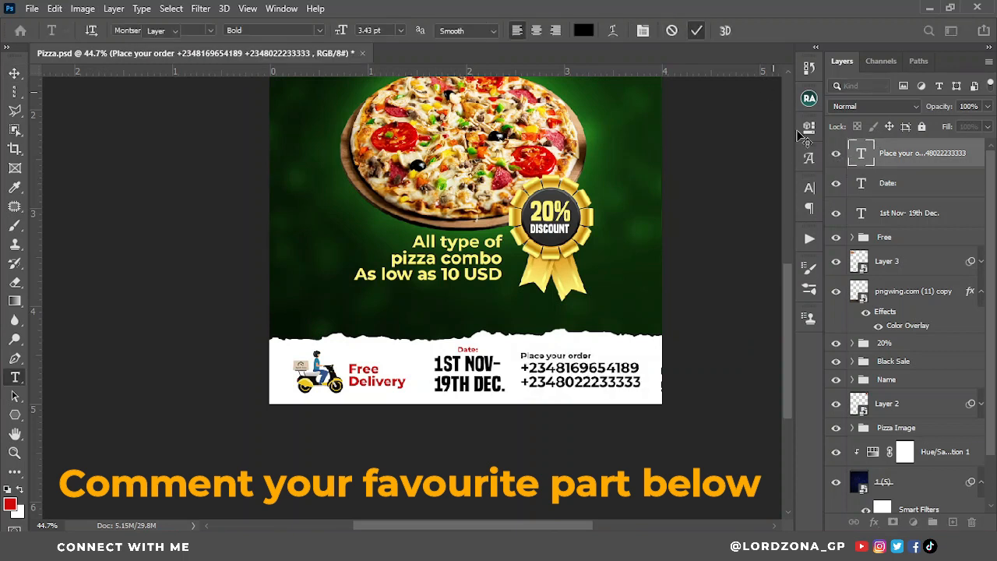
key("ctrl+Return")
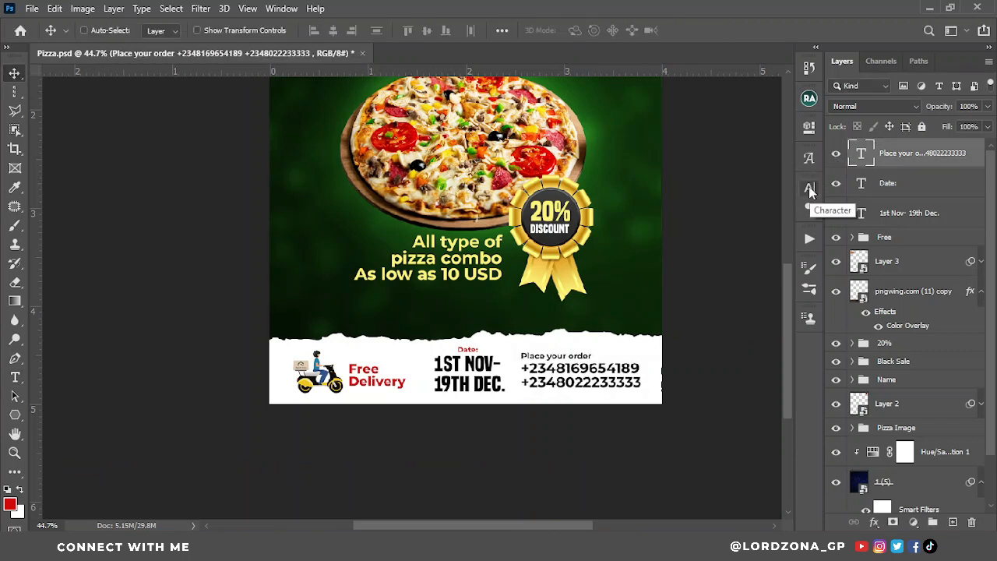
double_click(861, 154)
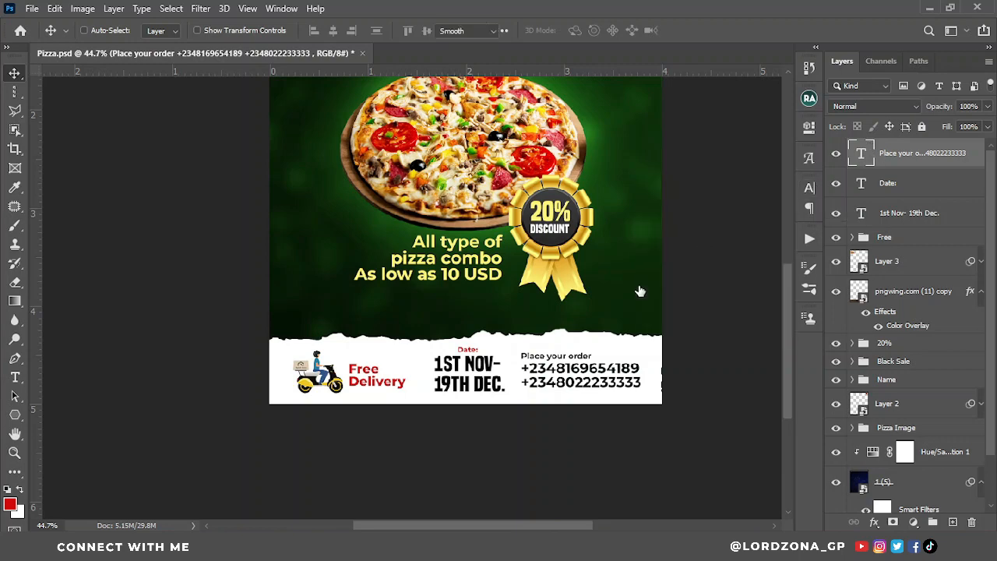
left_click_drag(520, 357, 616, 351)
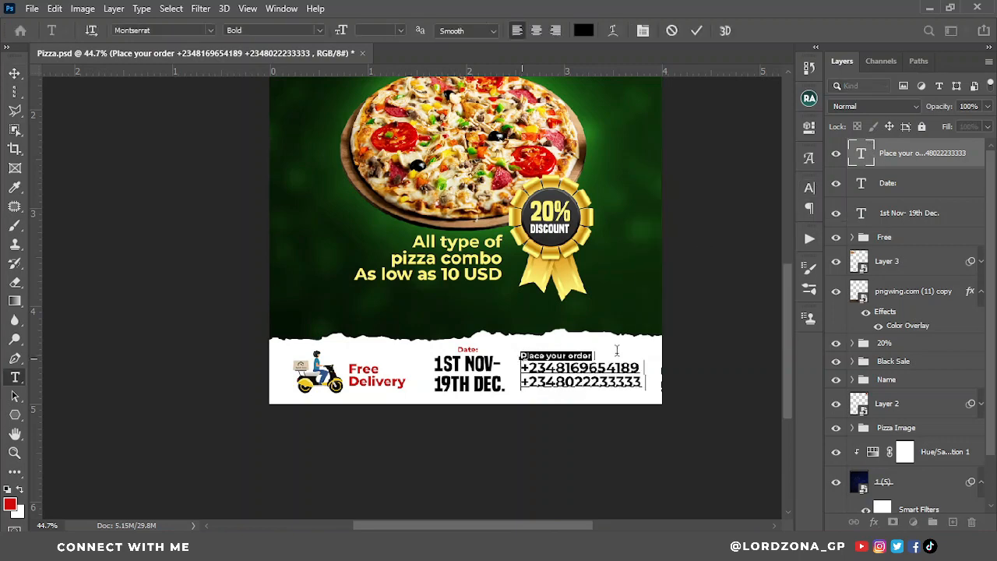
left_click(696, 31)
key("v")
- Centre-align the paragraph with the "Place your order" line and phone numbers
scroll(652, 179, "down", 3)
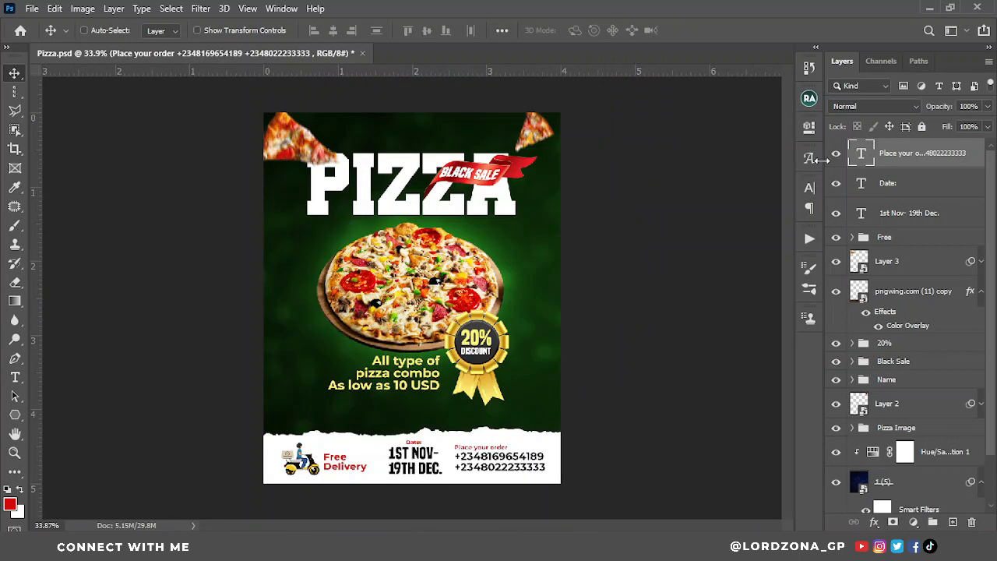
left_click(809, 158)
left_click(703, 178)
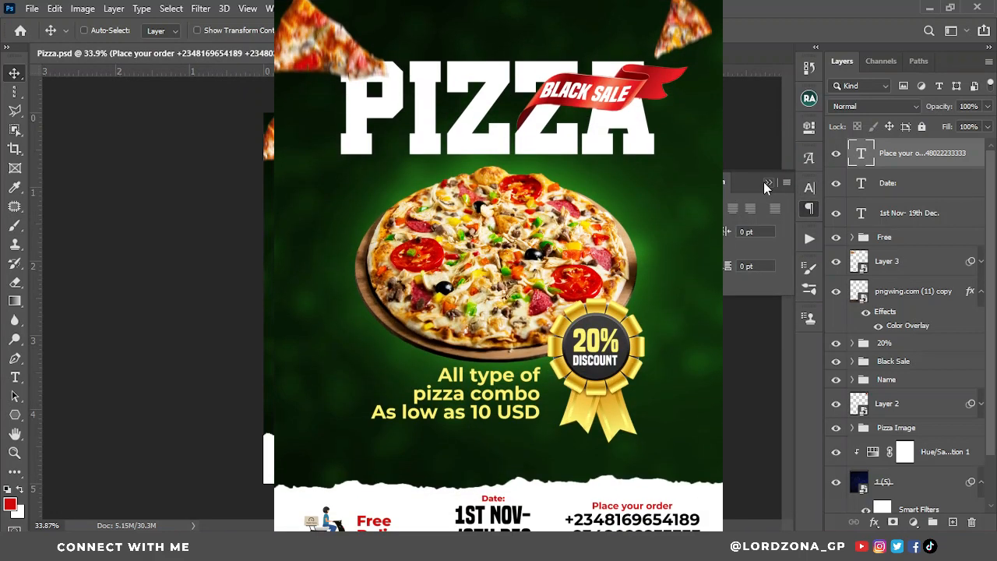
left_click(767, 183)
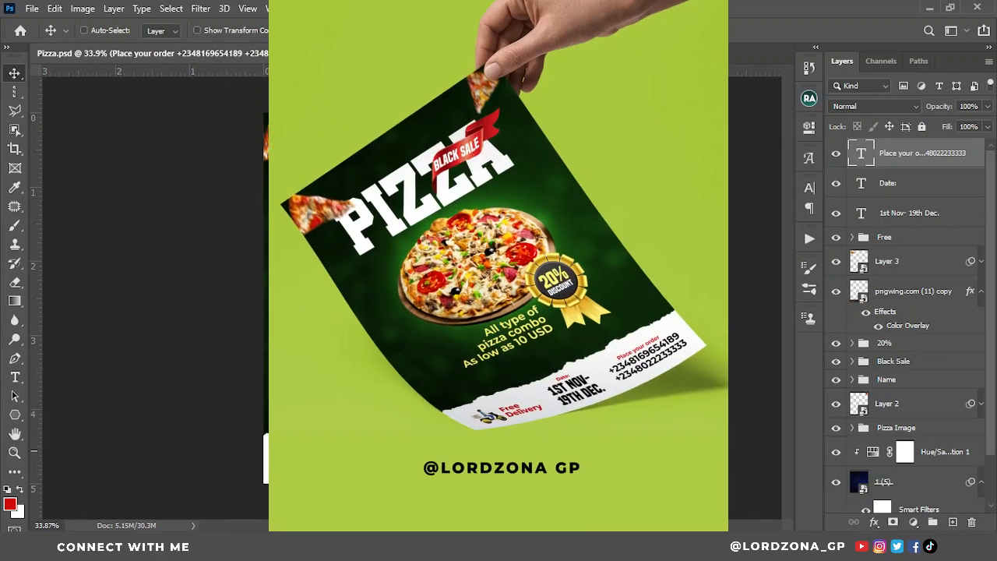